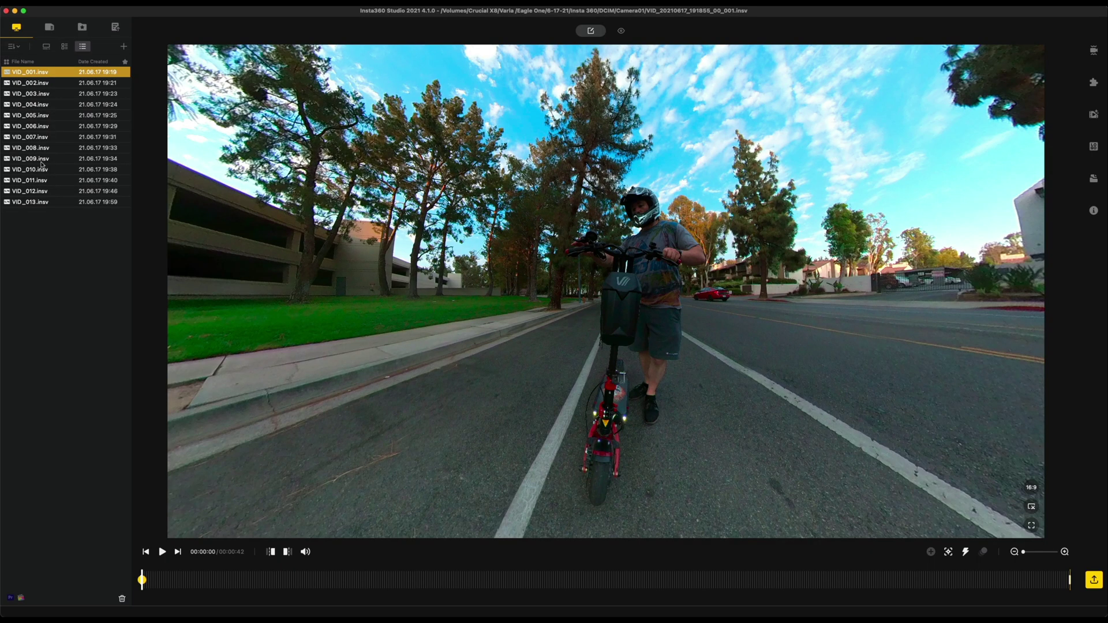
Look over the recorded clips in the file list, highlighting VID_007.insv
{"action": "left_click", "coordinate": [40, 161]}
{"action": "left_click", "coordinate": [50, 125]}
{"action": "left_click", "coordinate": [81, 149]}
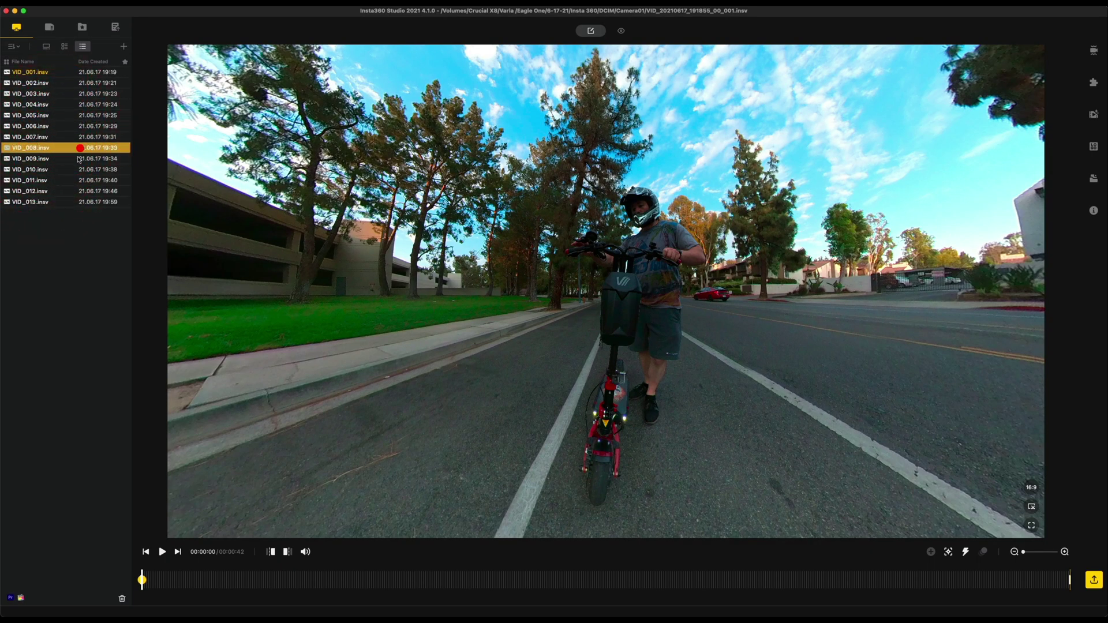
{"action": "left_click", "coordinate": [58, 137]}
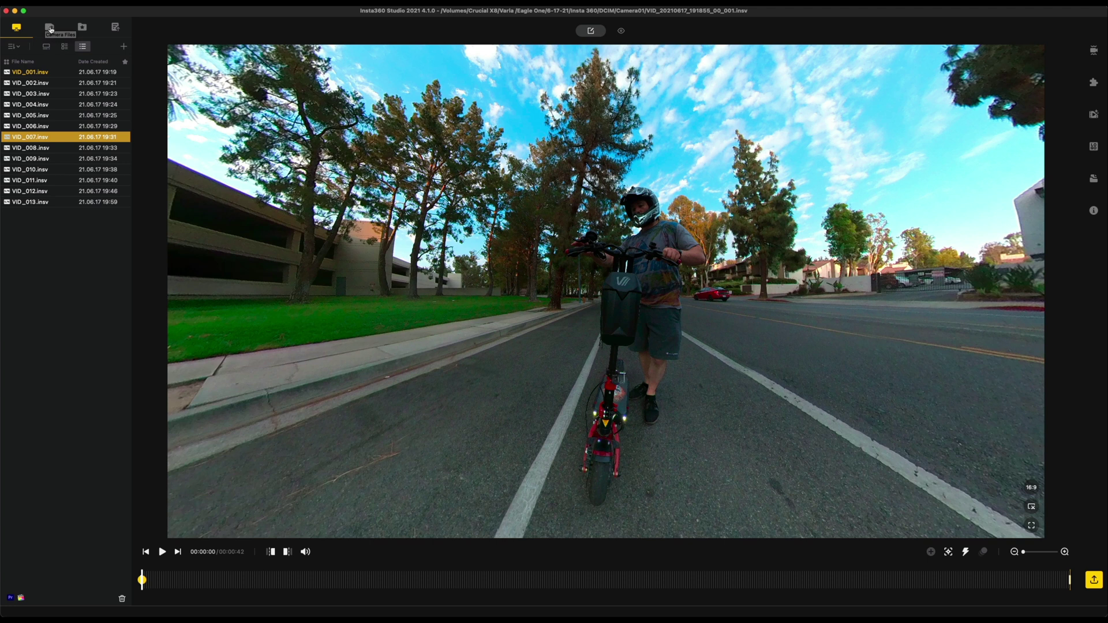
Examine the camera files list and the export queue, and return to the local clips
{"action": "left_click", "coordinate": [55, 33]}
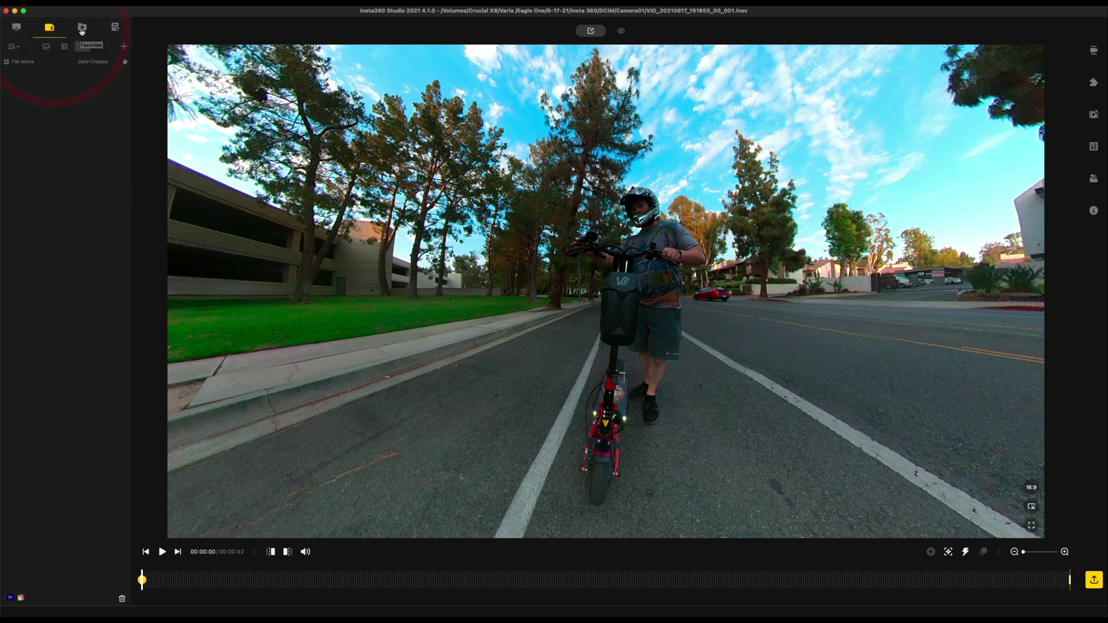
{"action": "left_click", "coordinate": [112, 30]}
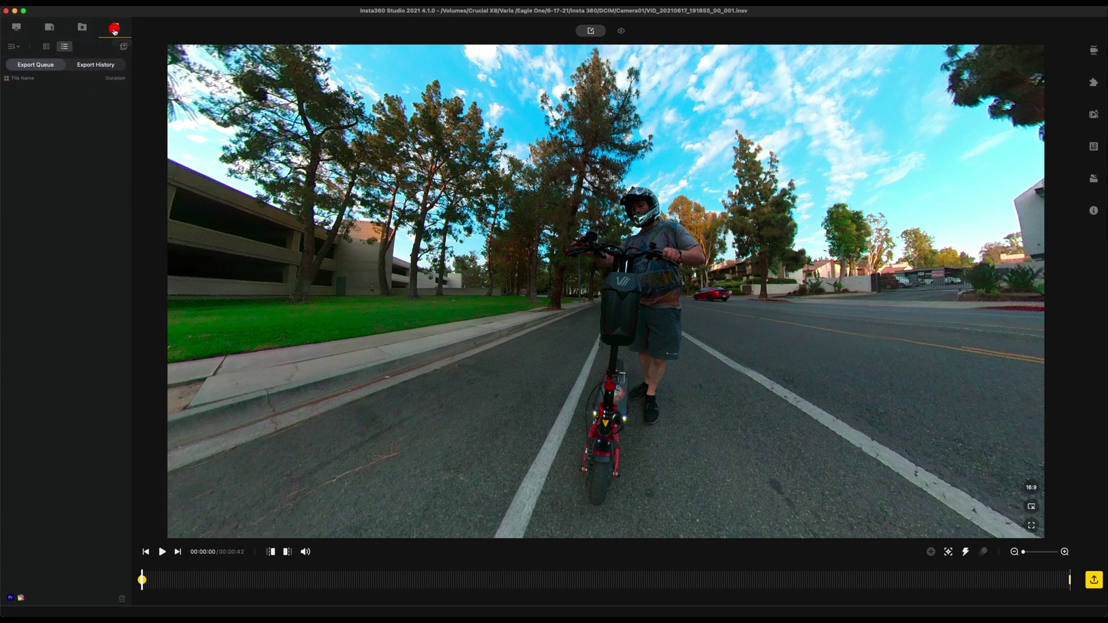
{"action": "left_click", "coordinate": [63, 30]}
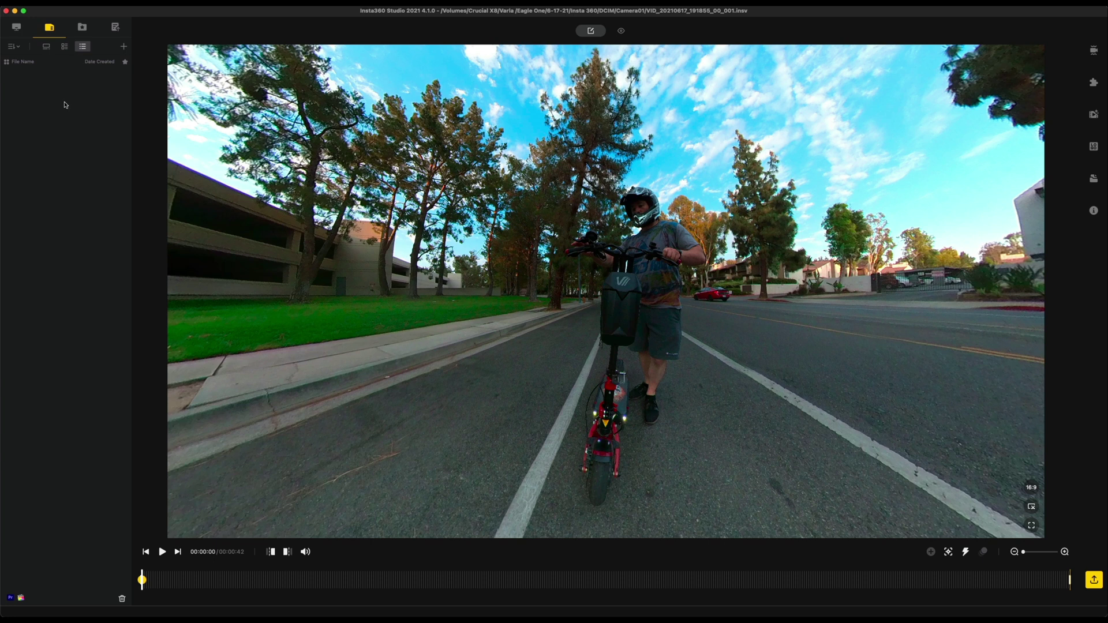
{"action": "left_click", "coordinate": [13, 32]}
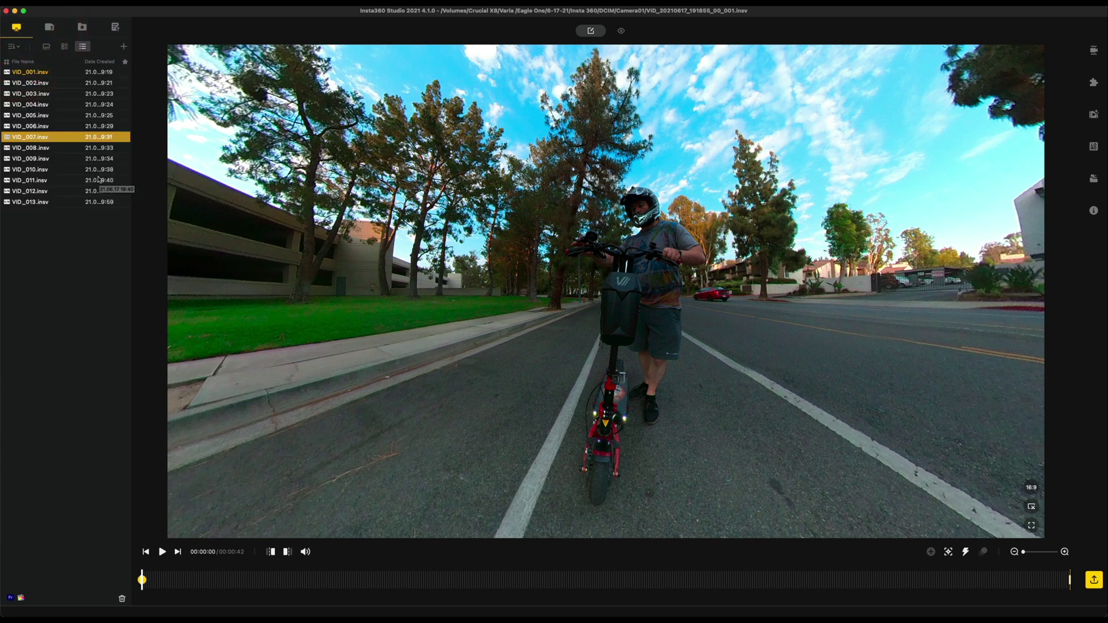
Check the sorting options and compare the file list layouts, settling on the preview thumbnail view
{"action": "left_click", "coordinate": [17, 49]}
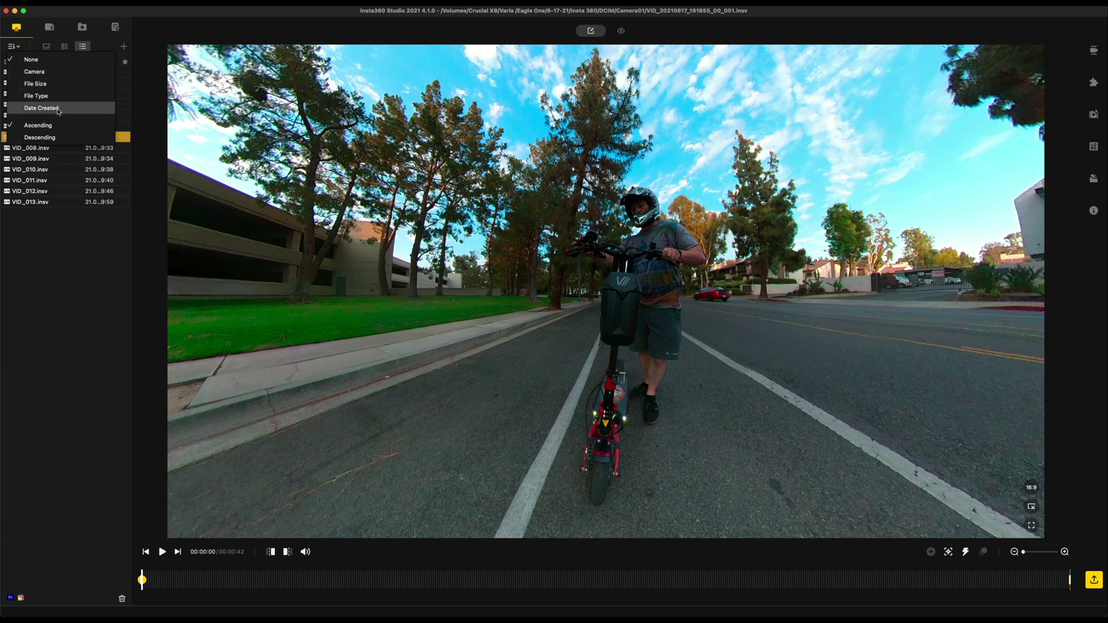
{"action": "left_click", "coordinate": [46, 52]}
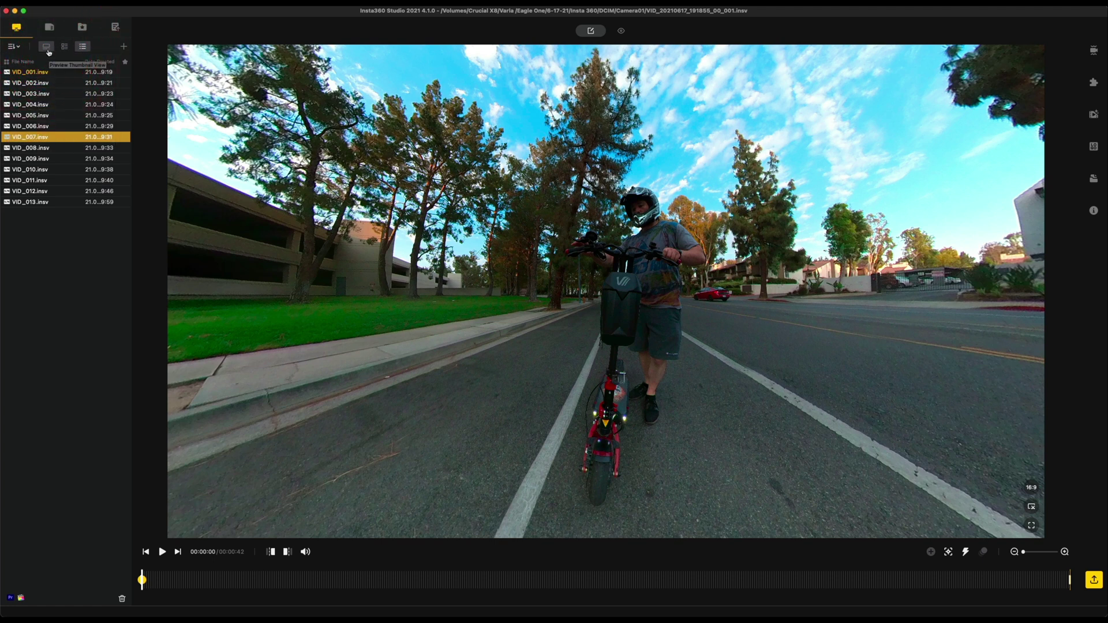
{"action": "left_click", "coordinate": [46, 50]}
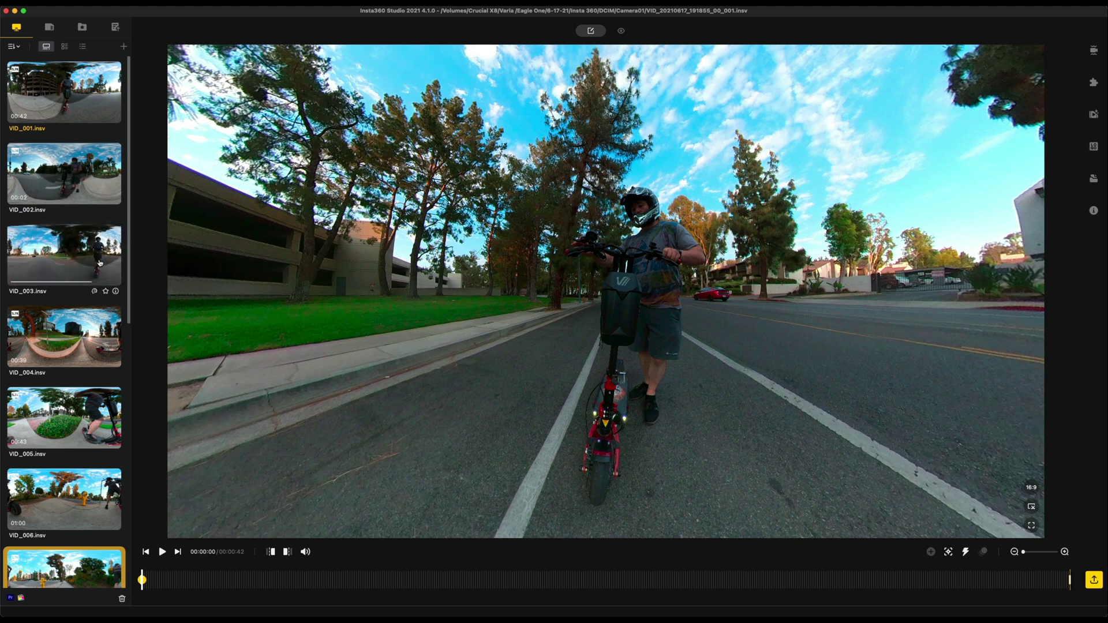
{"action": "left_click", "coordinate": [69, 48]}
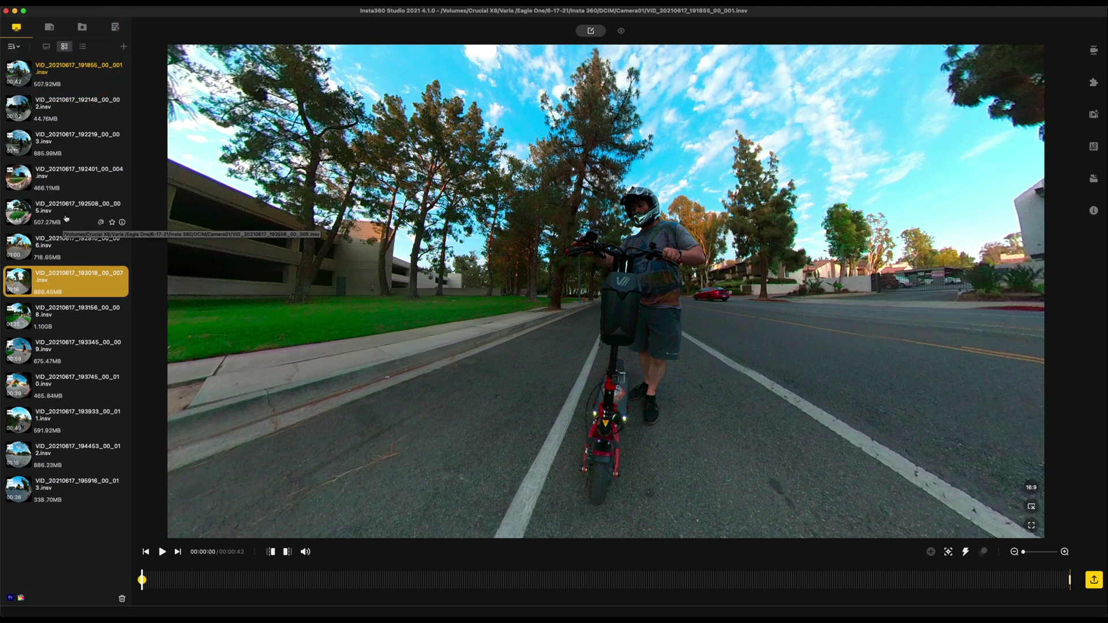
{"action": "left_click", "coordinate": [82, 46]}
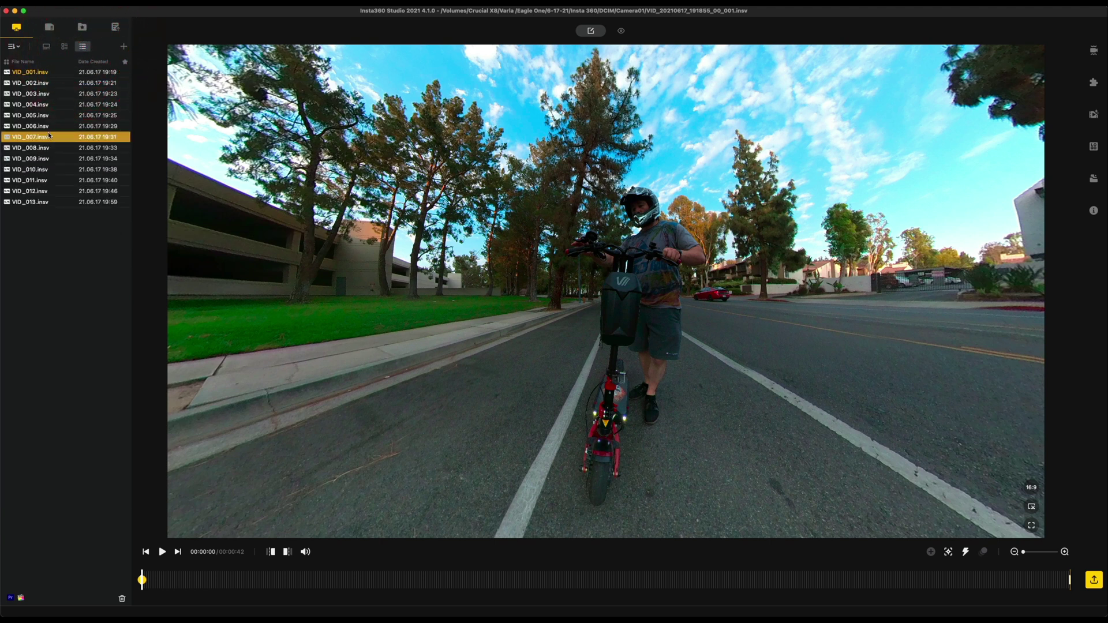
{"action": "left_click", "coordinate": [46, 46]}
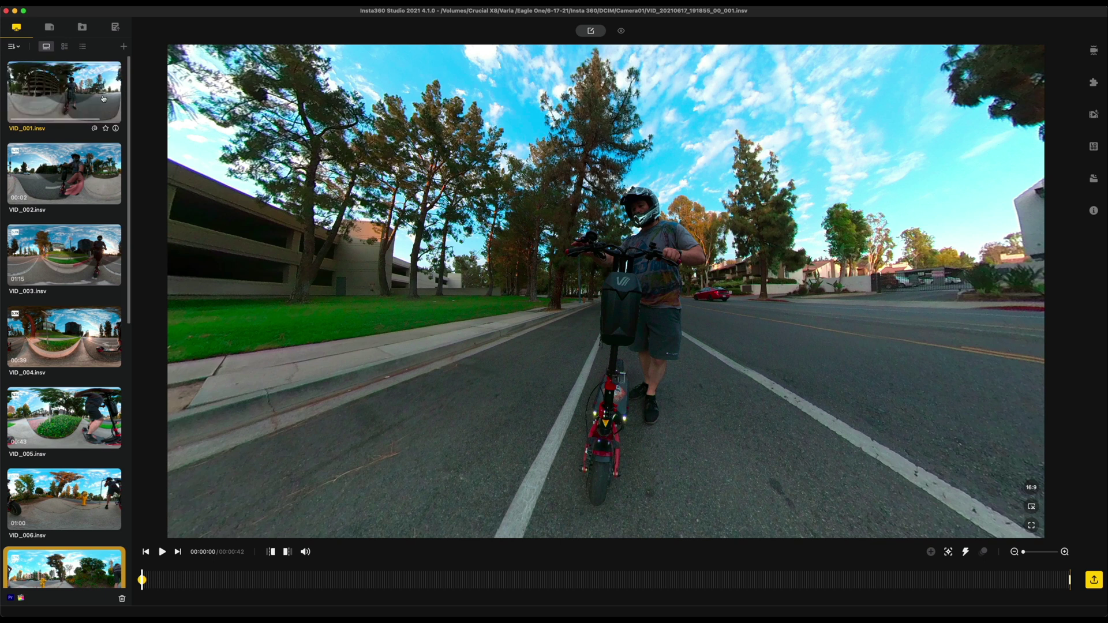
Open the VID_004.insv clip and delete the existing keyframes from its timeline
{"action": "left_click", "coordinate": [55, 348]}
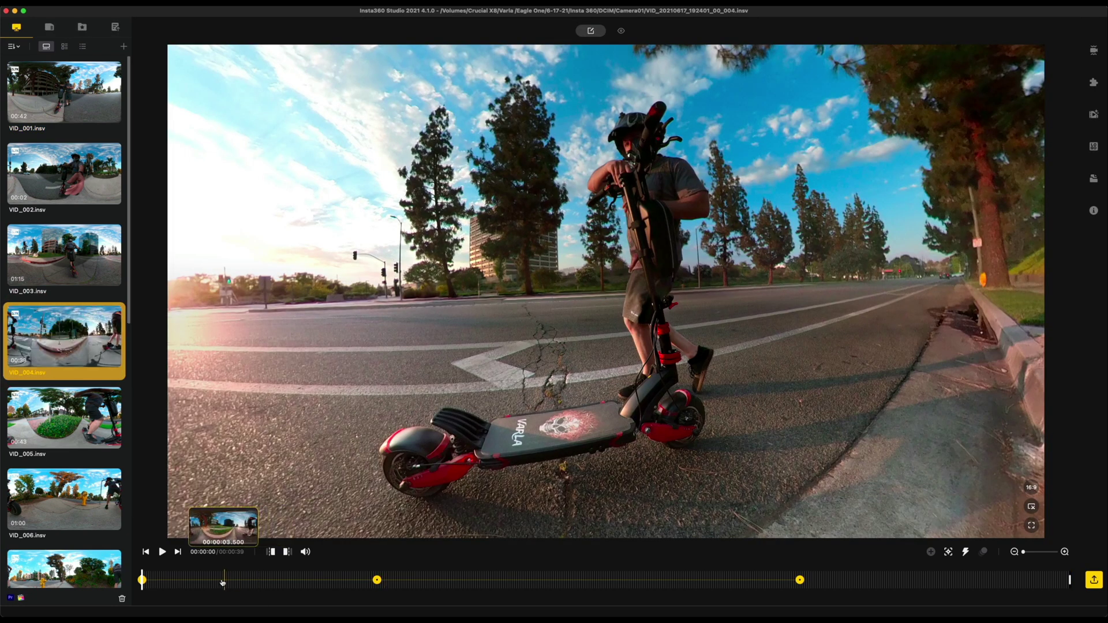
{"action": "left_click", "coordinate": [377, 580]}
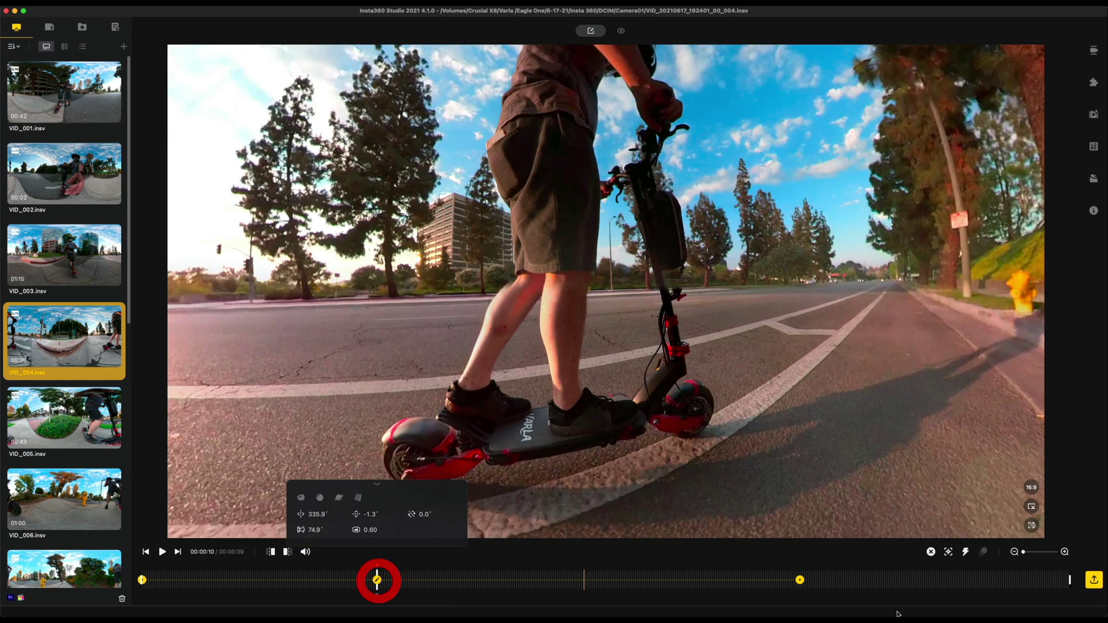
{"action": "left_click", "coordinate": [799, 580]}
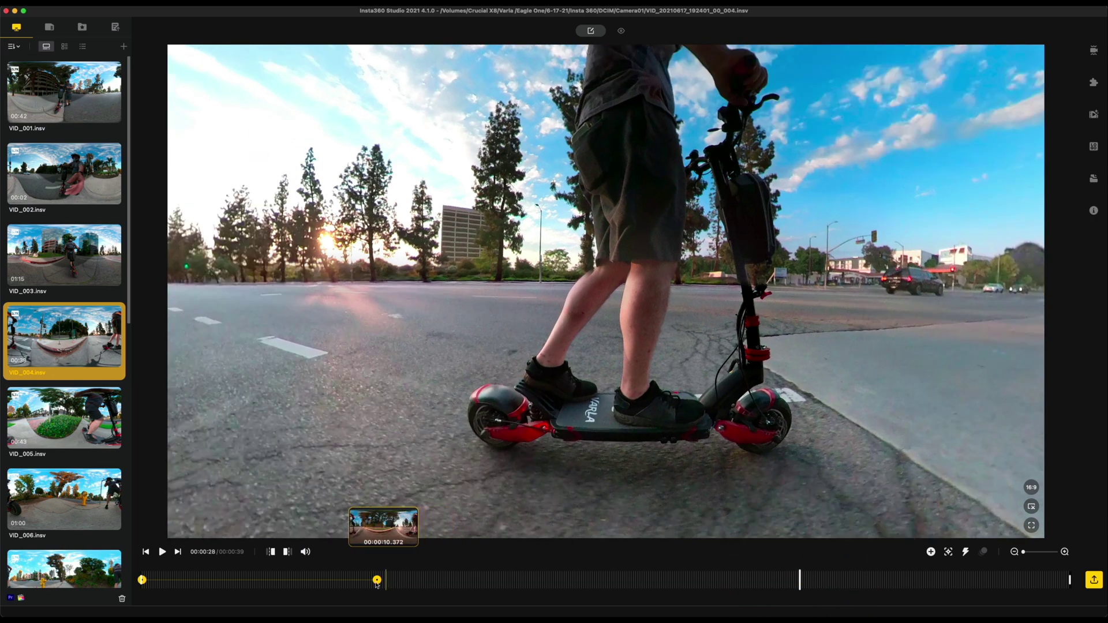
{"action": "left_click", "coordinate": [376, 580]}
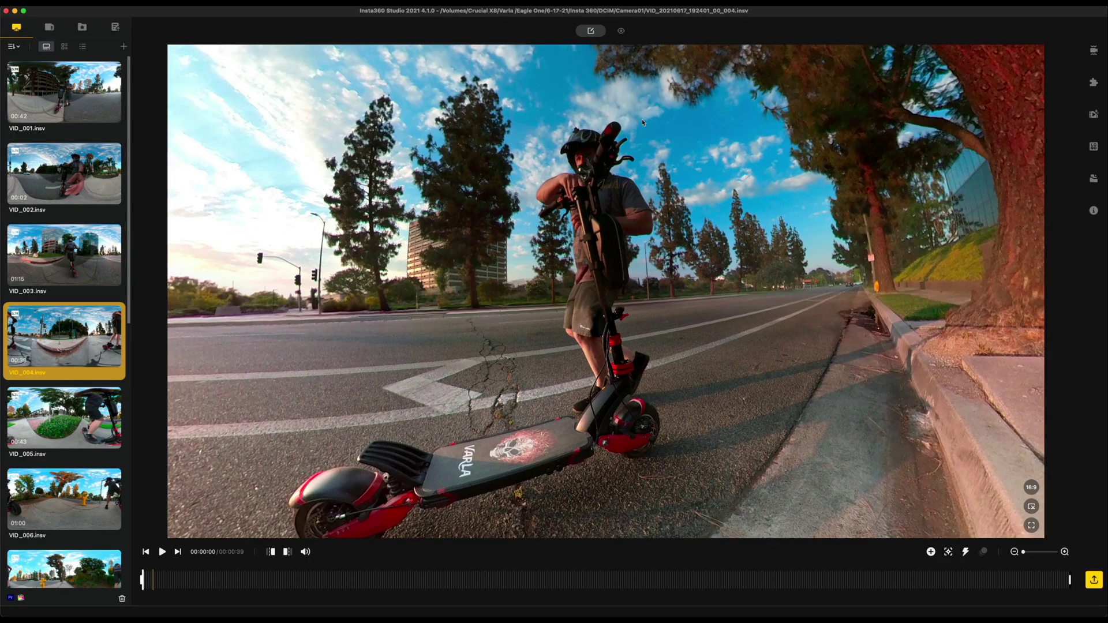
Compare the clip's two viewing modes by looking around the 360 scene in each, ending in the editing mode on the rider
{"action": "left_click", "coordinate": [621, 32]}
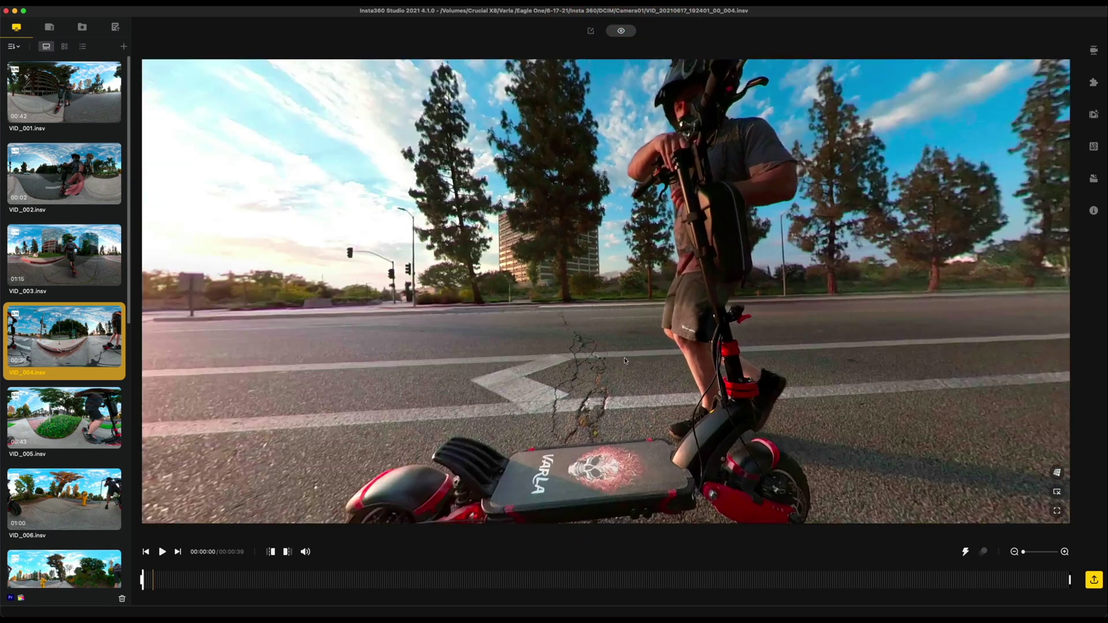
{"action": "left_click_drag", "start_coordinate": [624, 361], "coordinate": [587, 342]}
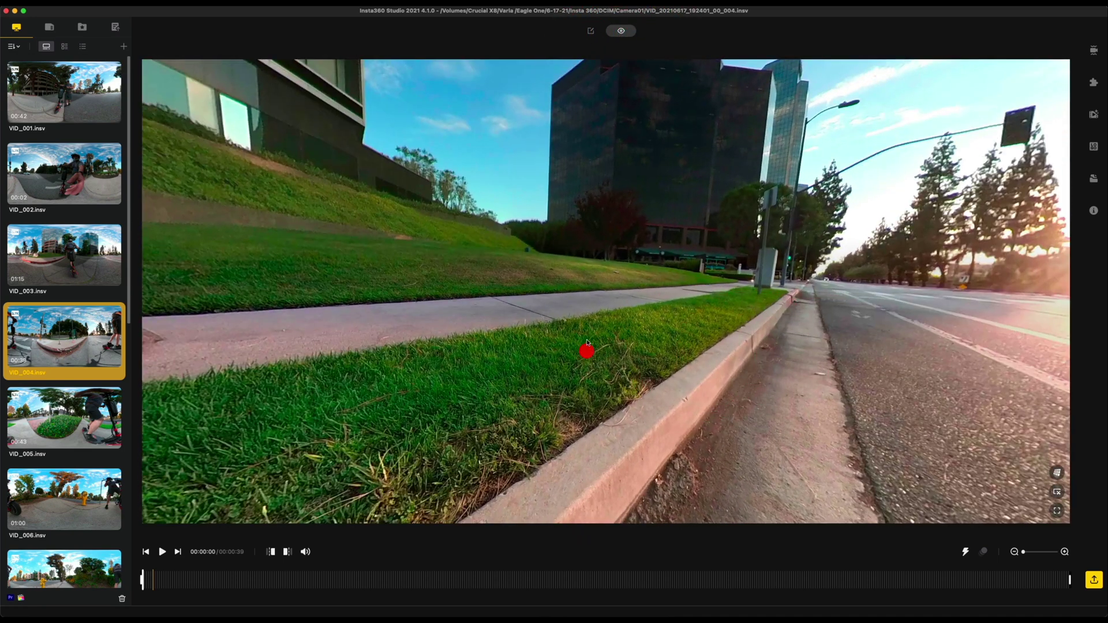
{"action": "left_click", "coordinate": [591, 32]}
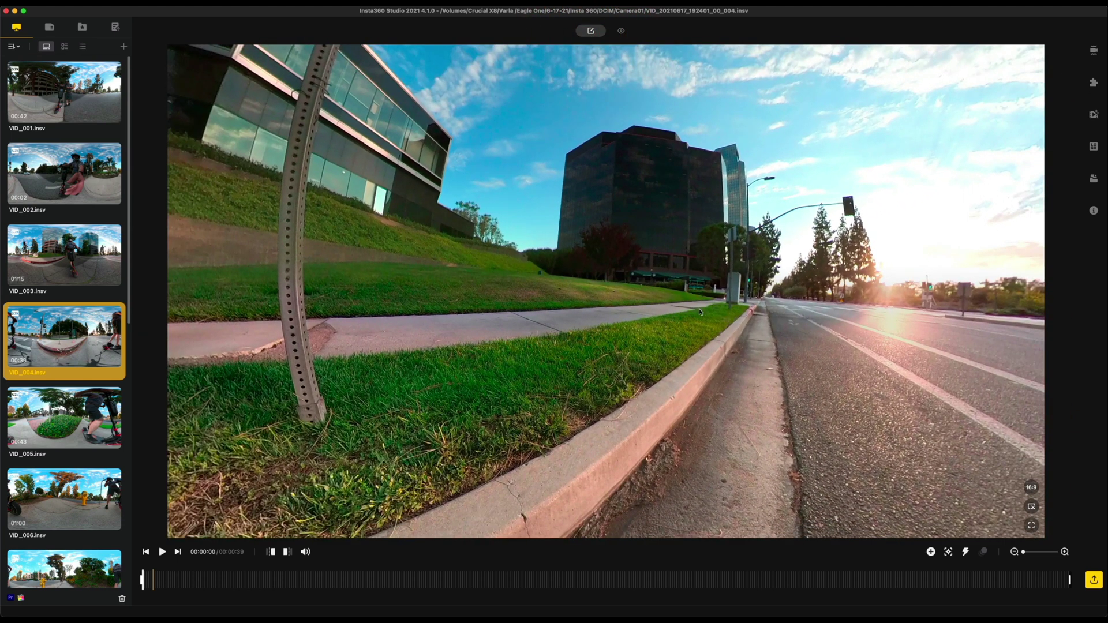
{"action": "left_click_drag", "start_coordinate": [837, 270], "coordinate": [638, 151]}
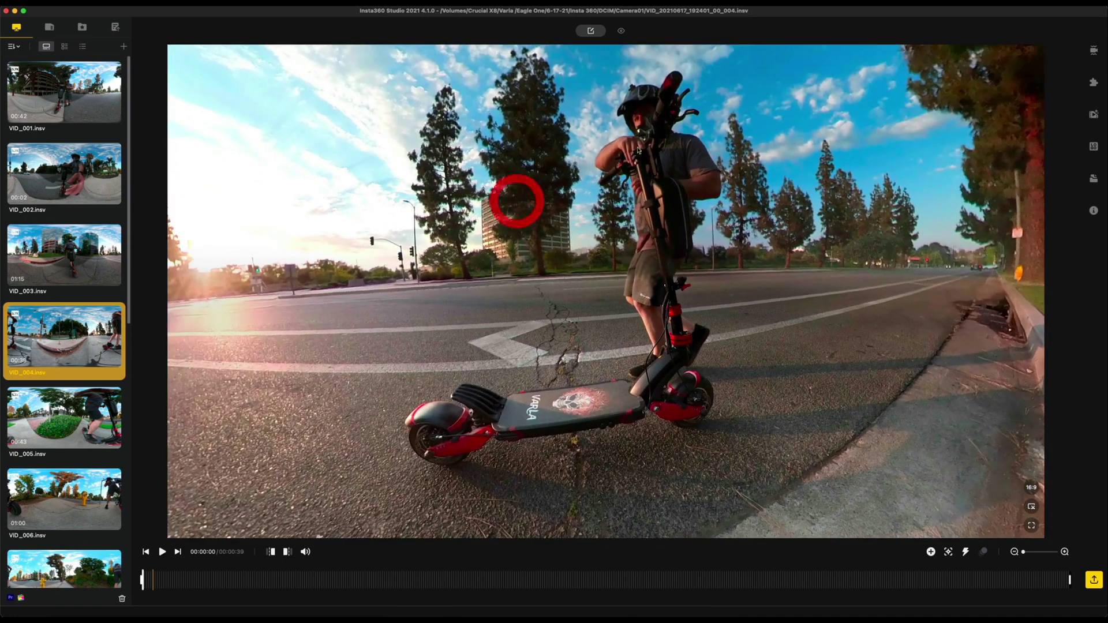
{"action": "left_click", "coordinate": [621, 31]}
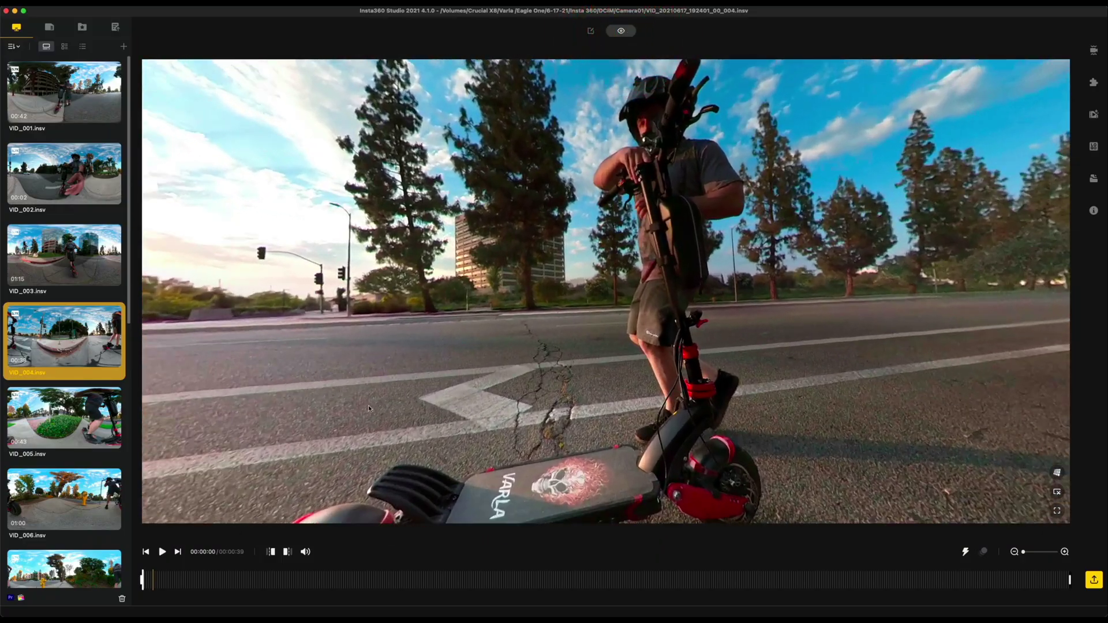
{"action": "left_click_drag", "start_coordinate": [617, 333], "coordinate": [548, 300]}
{"action": "left_click_drag", "start_coordinate": [427, 240], "coordinate": [573, 282]}
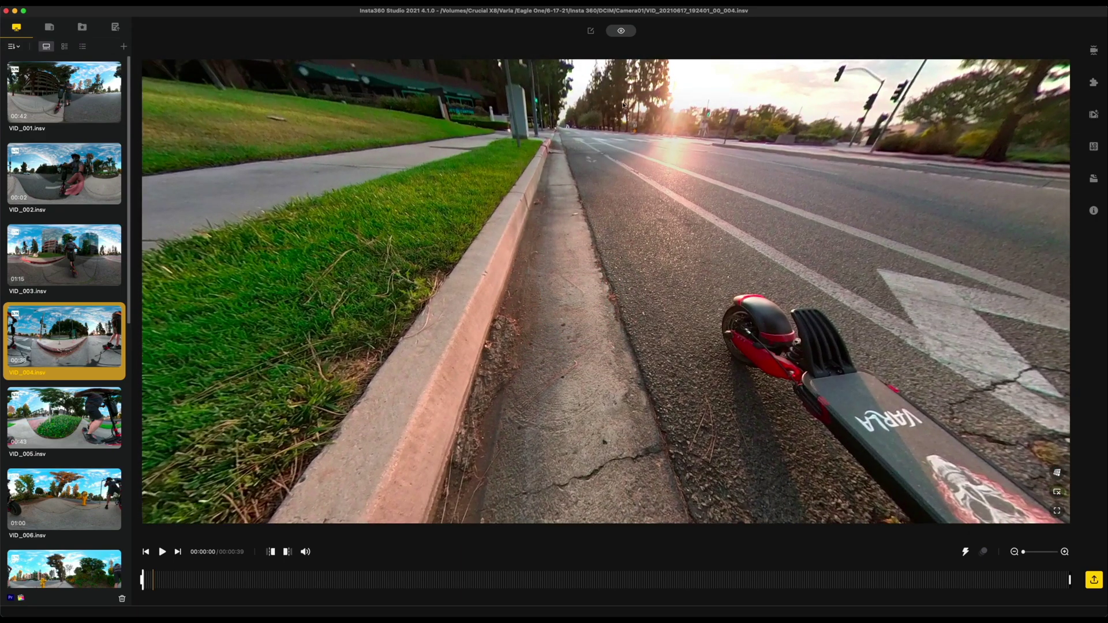
{"action": "left_click", "coordinate": [591, 31]}
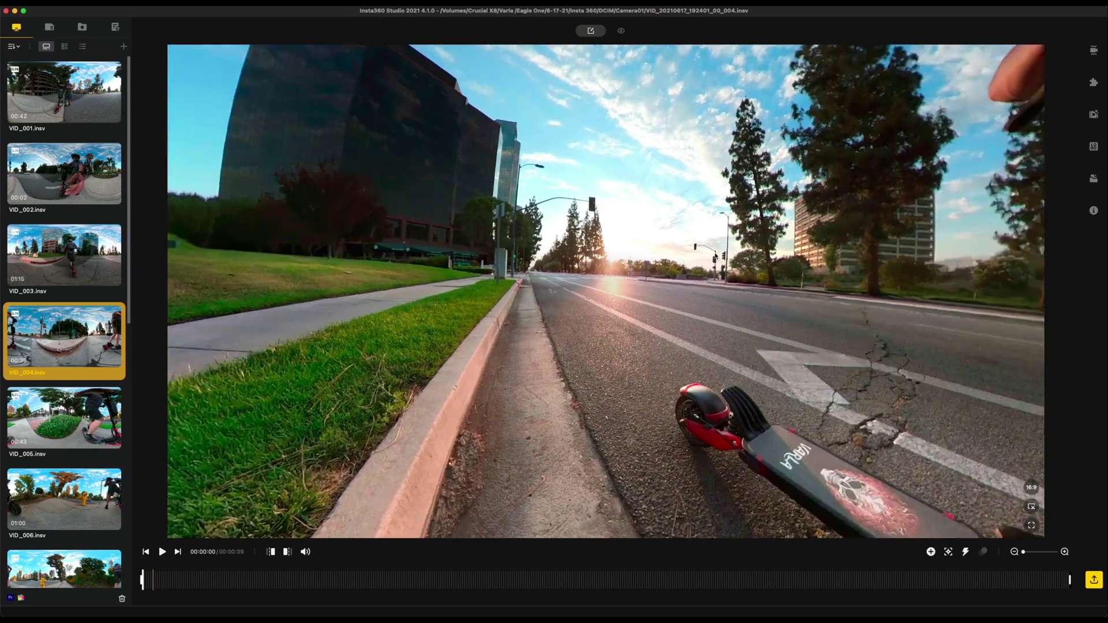
{"action": "left_click_drag", "start_coordinate": [484, 228], "coordinate": [485, 222]}
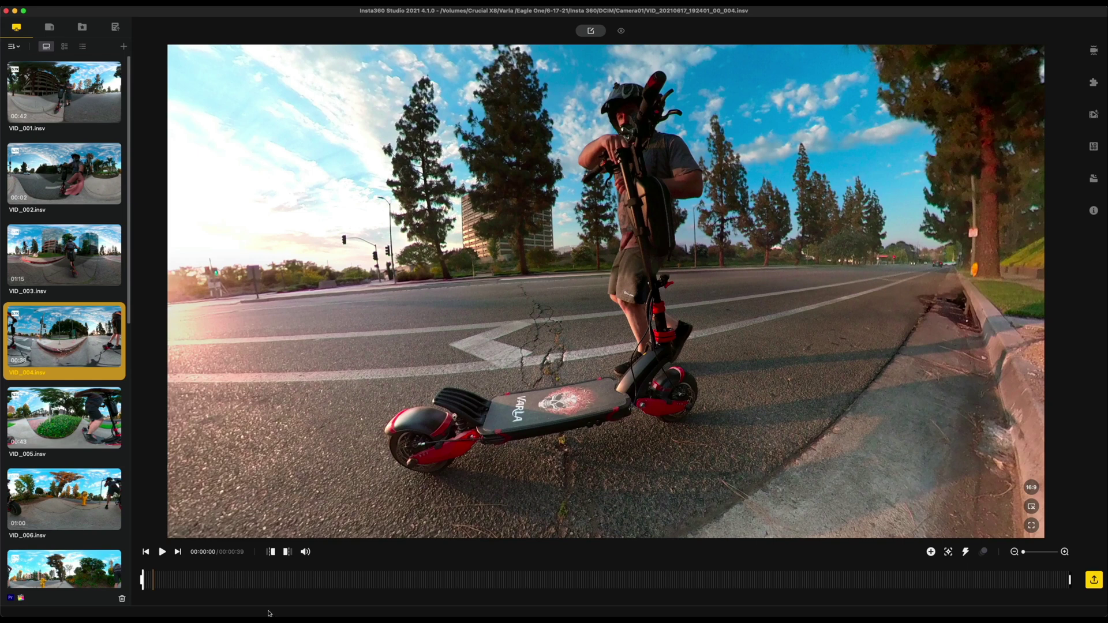
Reframe the rider and scooter at 00:00:00 to about -157.7° pan and -6.3° tilt, and add a keyframe there
{"action": "left_click_drag", "start_coordinate": [192, 585], "coordinate": [974, 576]}
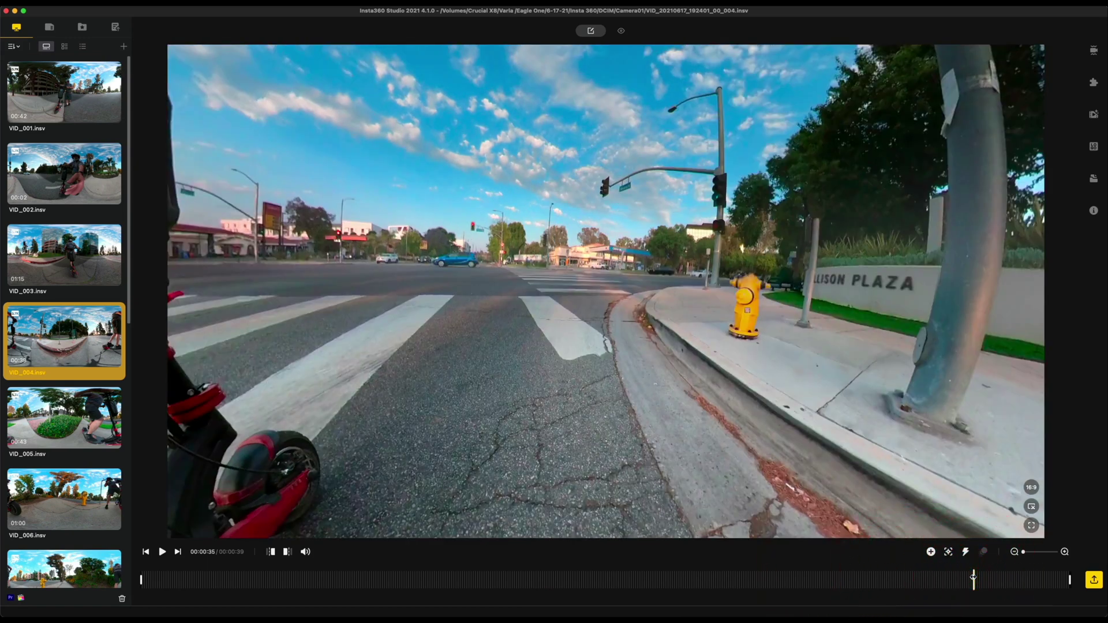
{"action": "left_click_drag", "start_coordinate": [192, 584], "coordinate": [148, 585]}
{"action": "left_click", "coordinate": [146, 584]}
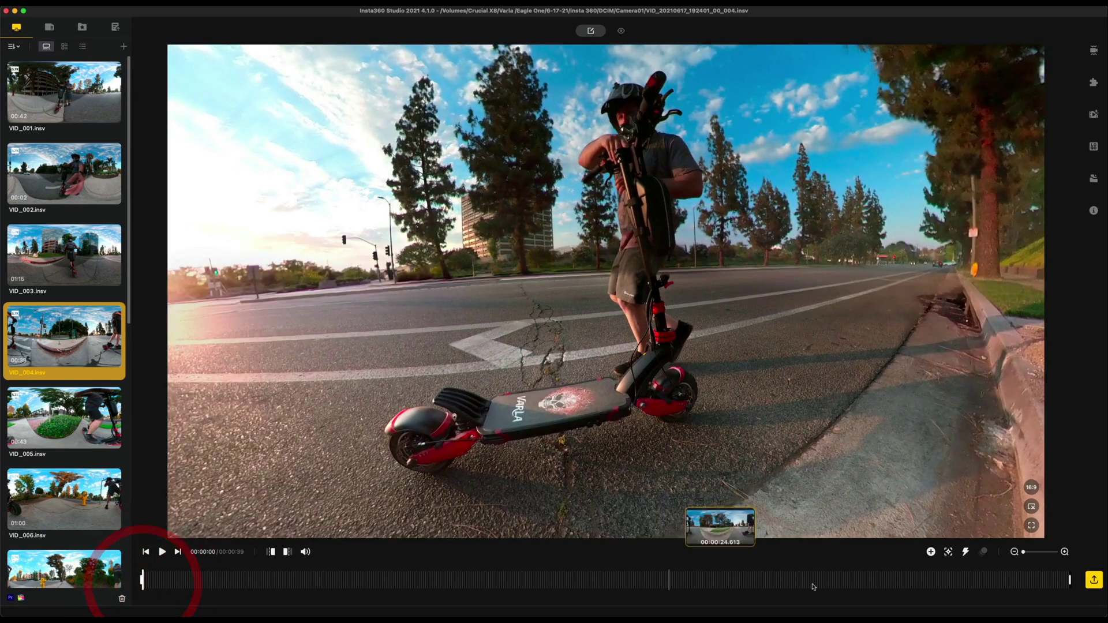
{"action": "left_click_drag", "start_coordinate": [434, 256], "coordinate": [366, 267]}
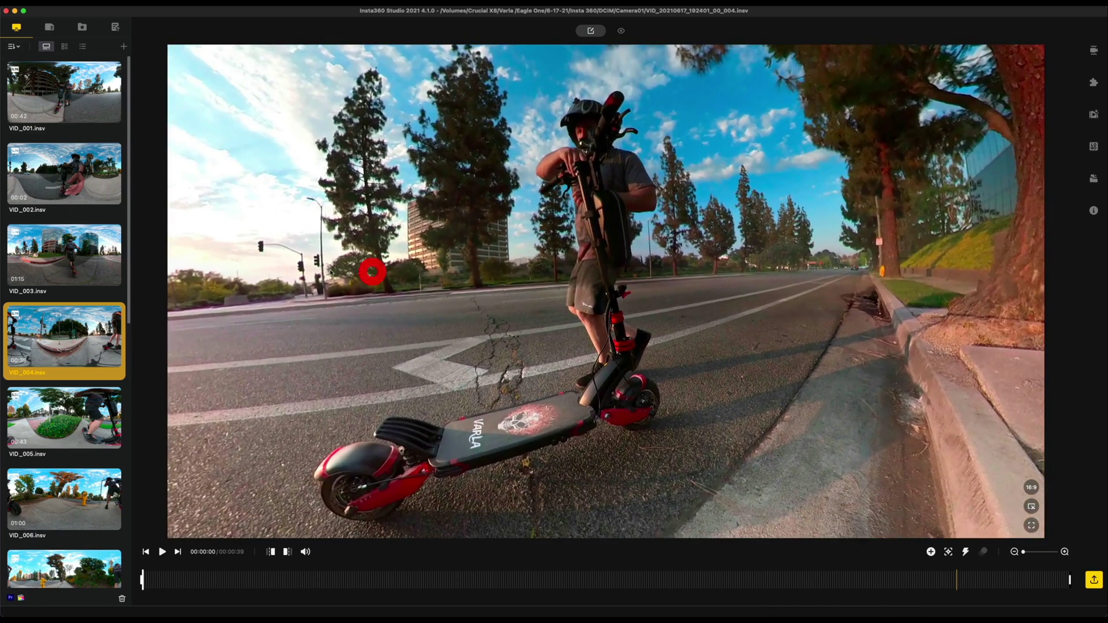
{"action": "left_click", "coordinate": [931, 553]}
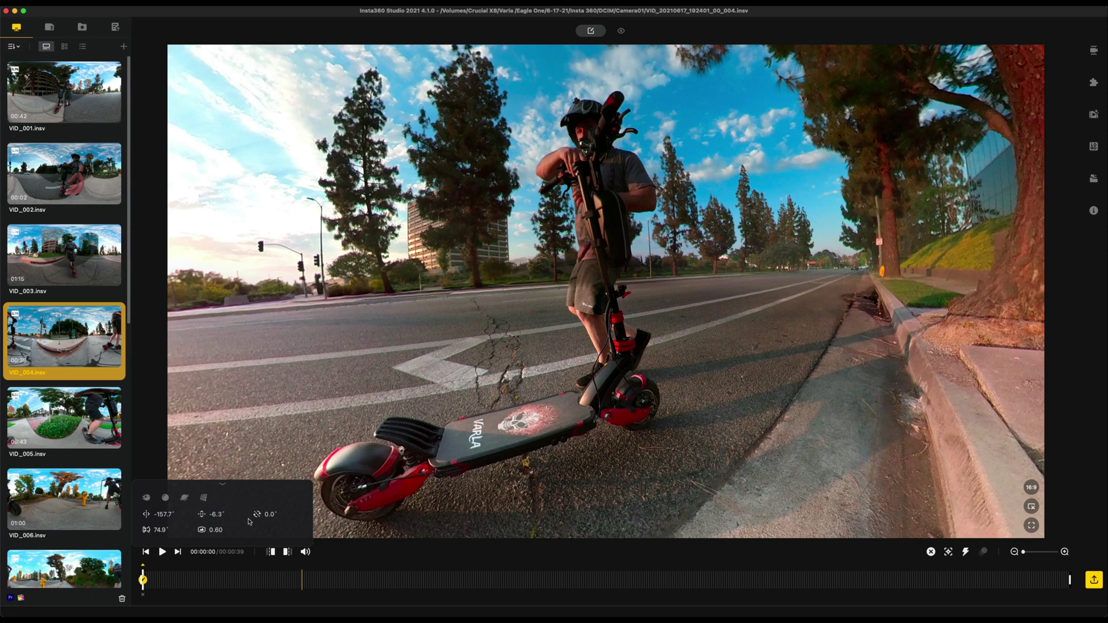
Try the perspective presets on the first keyframe, apply Tiny Planet, and rotate it to about -214.2° pan and -104.1° tilt
{"action": "left_click", "coordinate": [147, 499]}
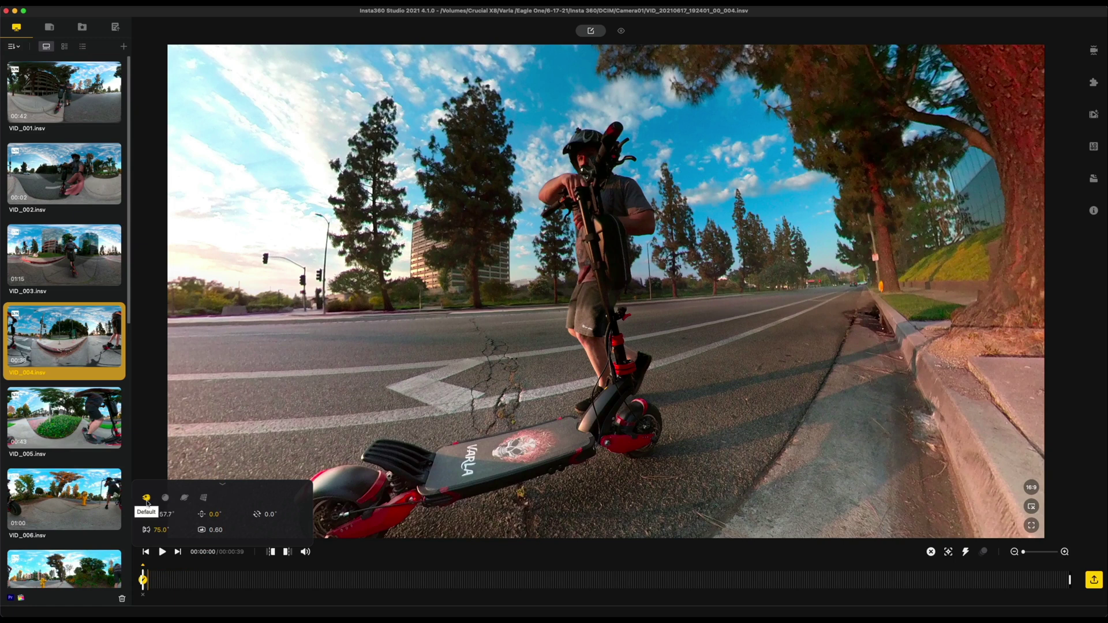
{"action": "left_click", "coordinate": [168, 503]}
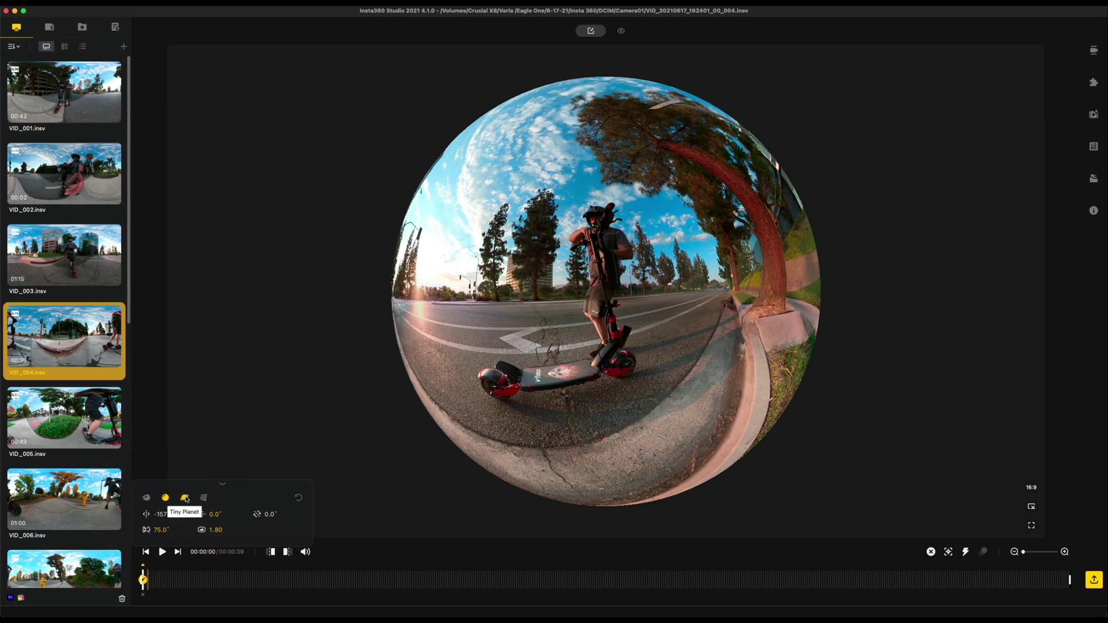
{"action": "left_click", "coordinate": [184, 497]}
{"action": "left_click", "coordinate": [203, 497]}
{"action": "left_click", "coordinate": [184, 497]}
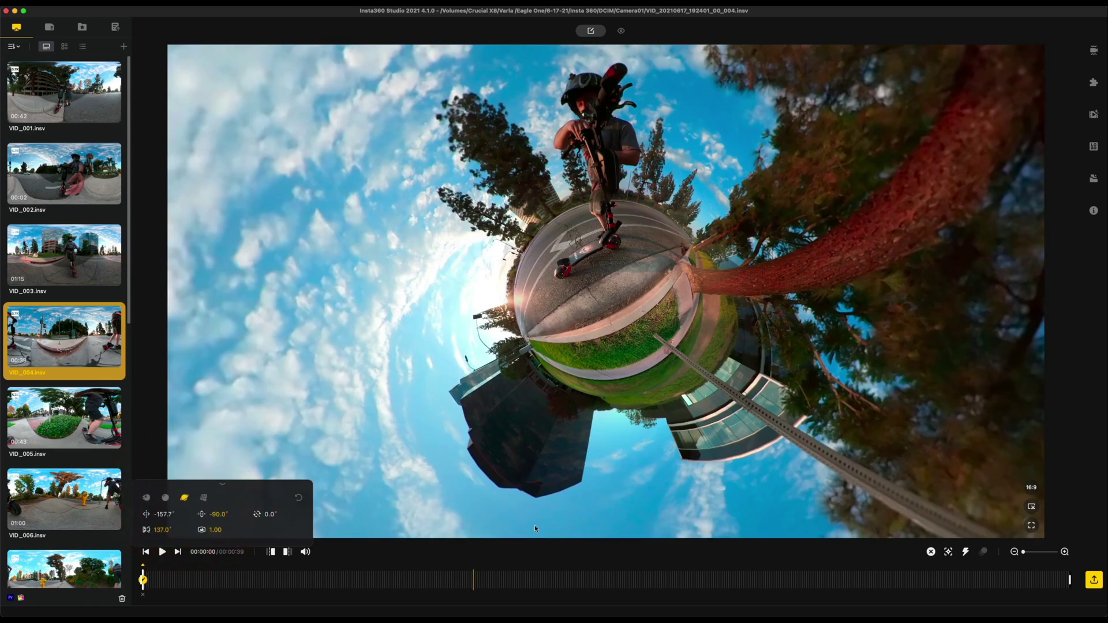
{"action": "left_click_drag", "start_coordinate": [644, 255], "coordinate": [631, 63]}
{"action": "mouse_move", "coordinate": [514, 105]}
{"action": "left_mouse_down"}
{"action": "mouse_move", "coordinate": [527, 34]}
{"action": "mouse_move", "coordinate": [544, 176]}
{"action": "left_mouse_up"}
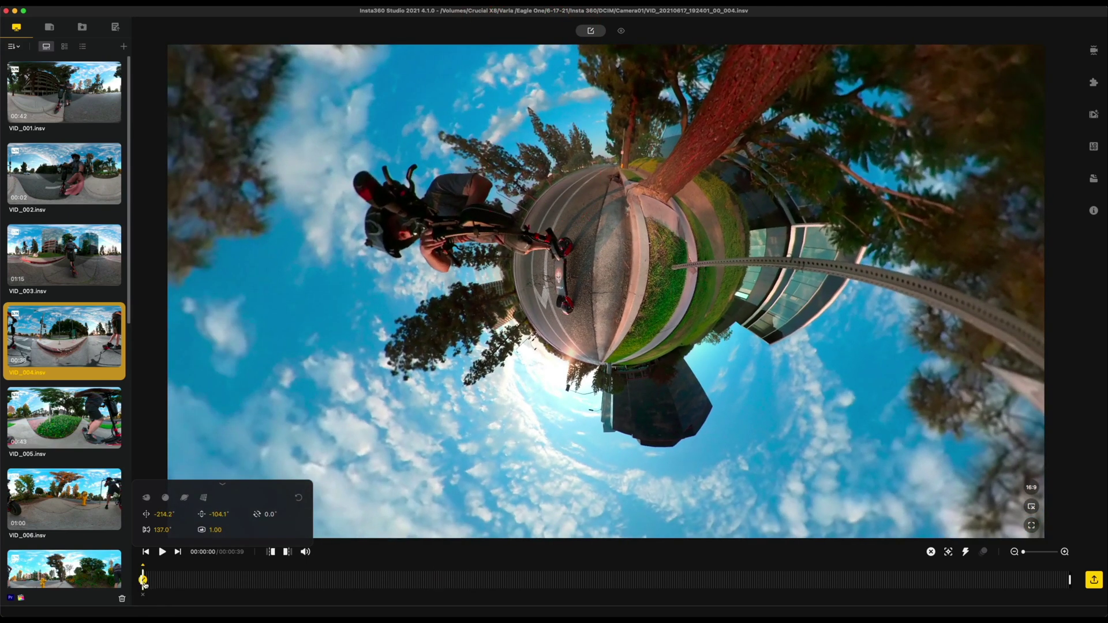
Add a second keyframe at 00:00:06 and set its perspective to Default
{"action": "left_click_drag", "start_coordinate": [189, 583], "coordinate": [303, 574]}
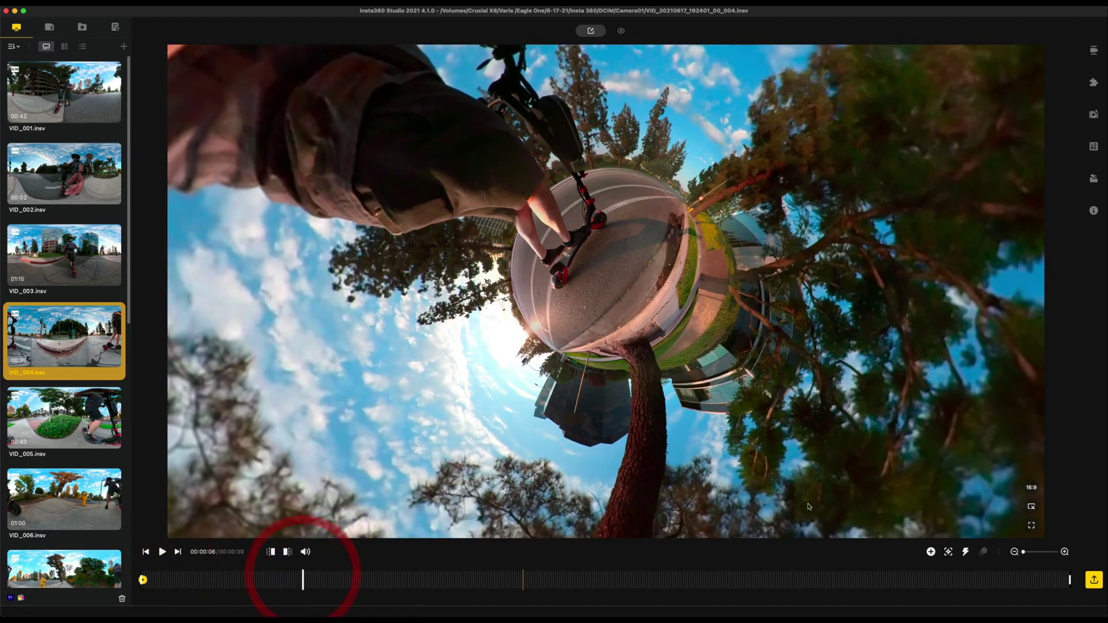
{"action": "left_click", "coordinate": [932, 552]}
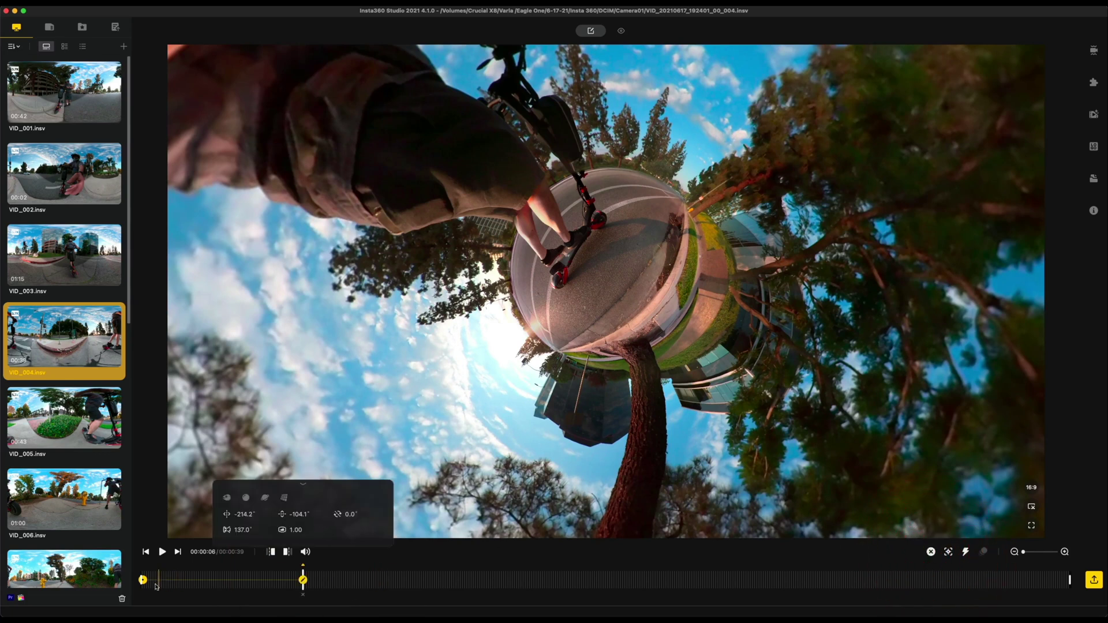
{"action": "left_click", "coordinate": [227, 497]}
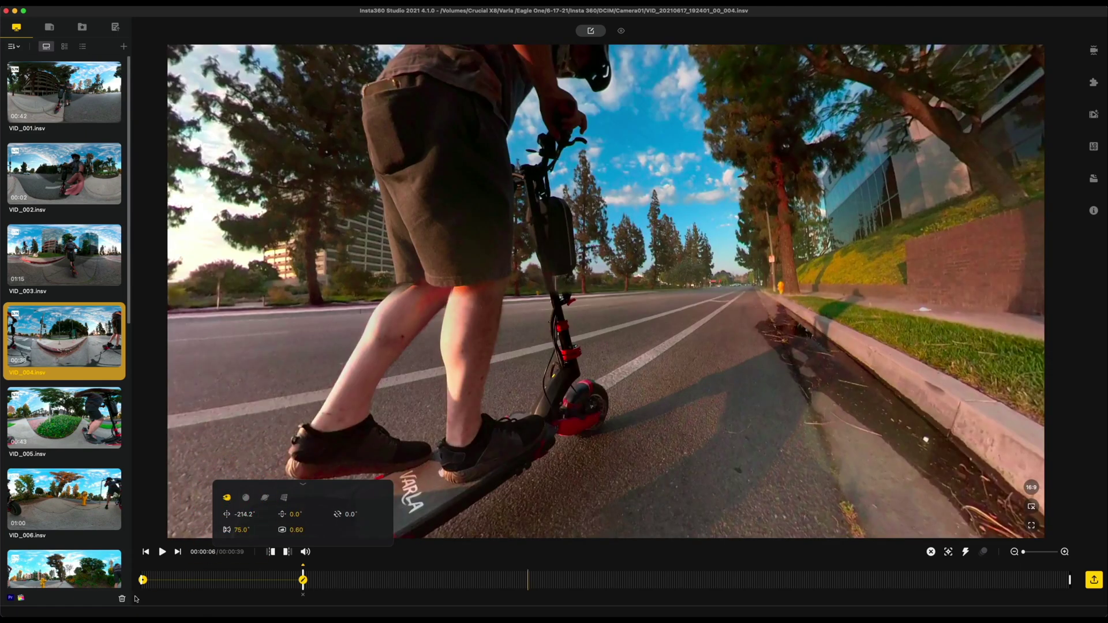
Play the keyframe transition from 00:00:00, pause just before the second keyframe, and look around the 360 scene there
{"action": "left_click", "coordinate": [143, 577]}
{"action": "key", "text": "space"}
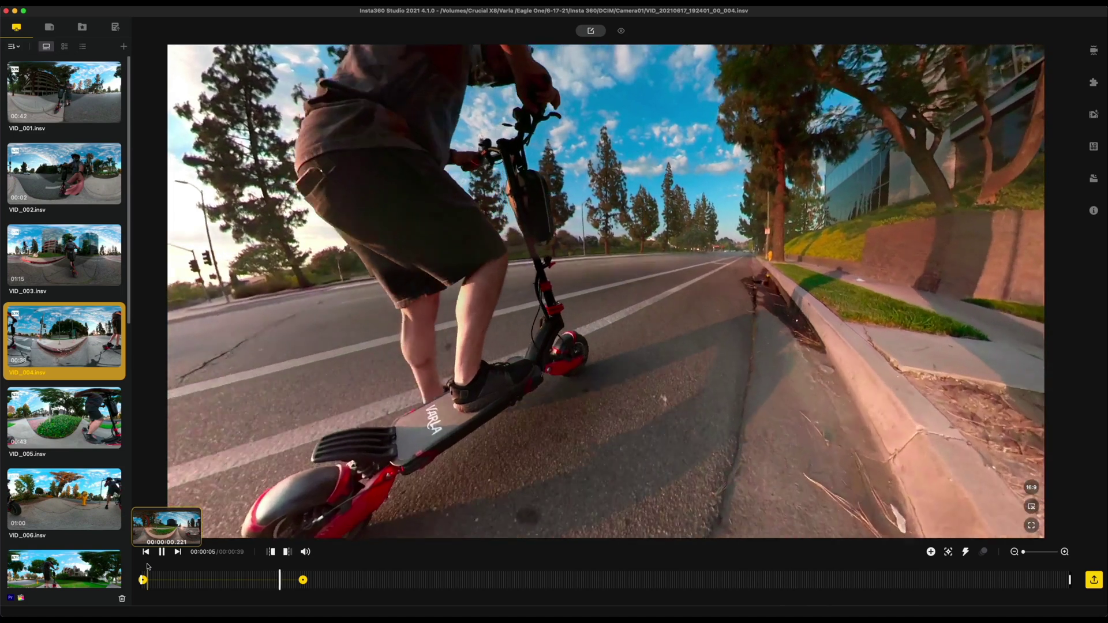
{"action": "key", "text": "space"}
{"action": "left_click_drag", "start_coordinate": [478, 374], "coordinate": [762, 349]}
{"action": "left_click_drag", "start_coordinate": [795, 284], "coordinate": [863, 240]}
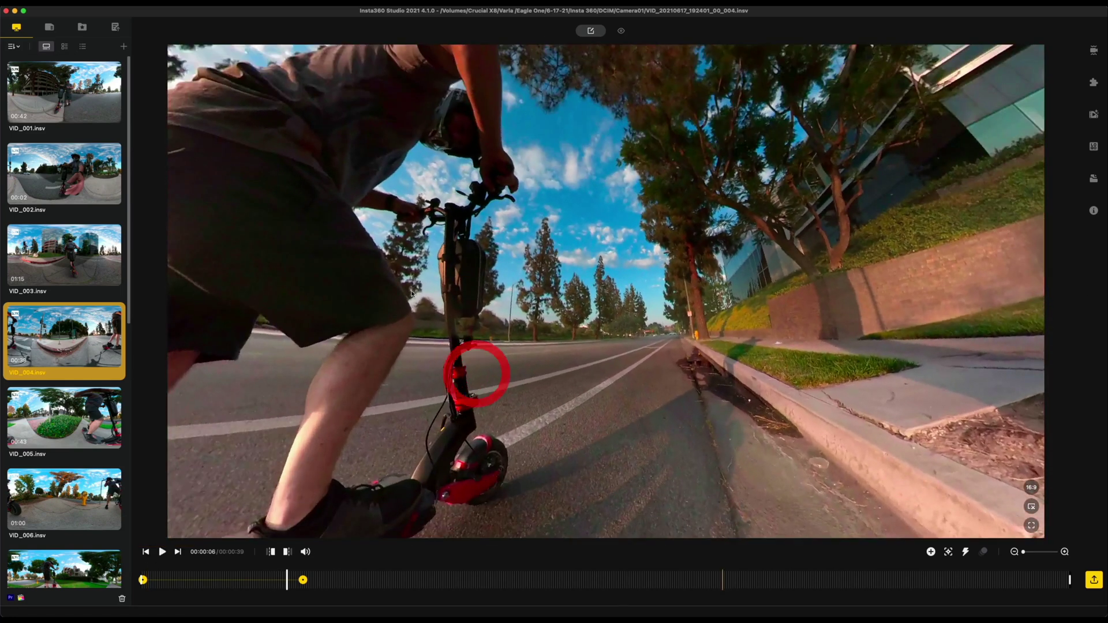
{"action": "left_click_drag", "start_coordinate": [477, 375], "coordinate": [578, 301]}
{"action": "left_click_drag", "start_coordinate": [578, 302], "coordinate": [588, 306]}
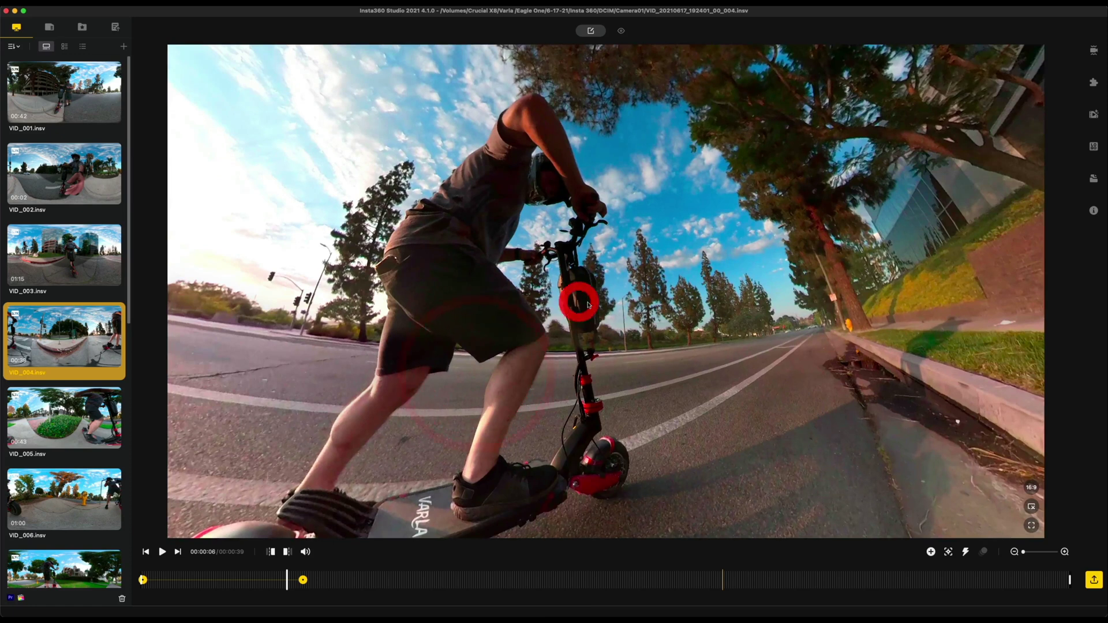
Delete the second keyframe at 00:00:06
{"action": "left_click", "coordinate": [302, 582]}
{"action": "left_click", "coordinate": [302, 582]}
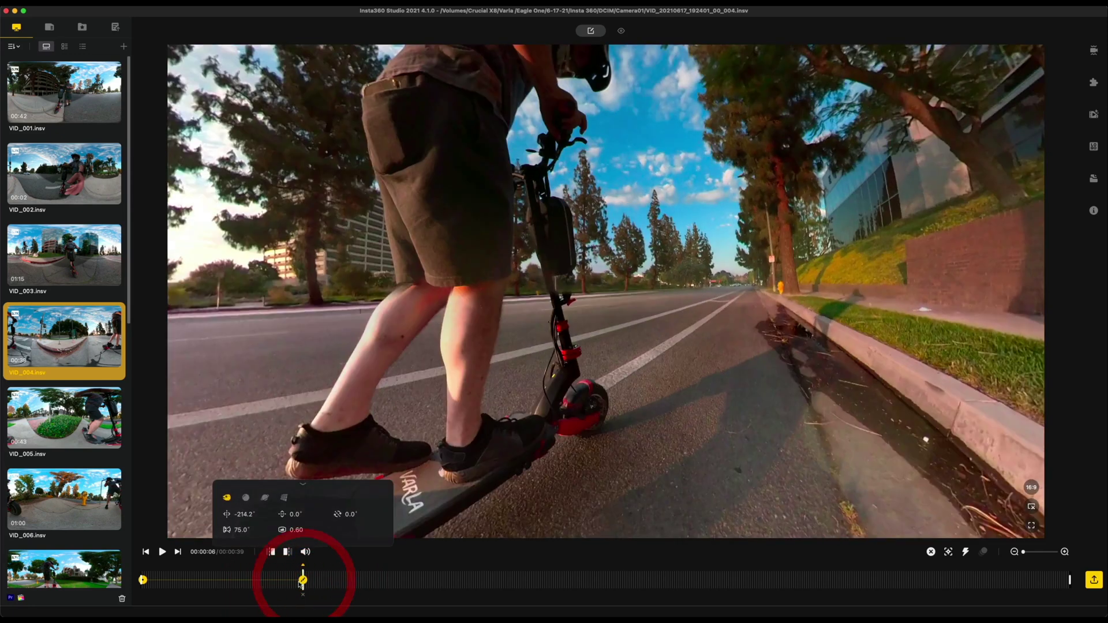
{"action": "left_click", "coordinate": [302, 581]}
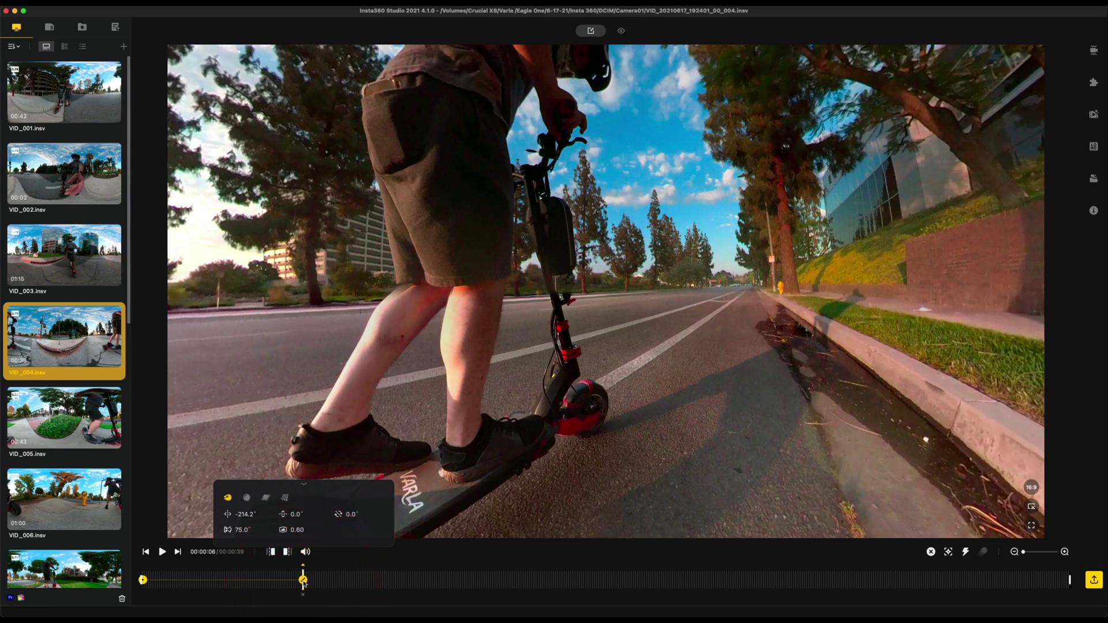
{"action": "key", "text": "BackSpace"}
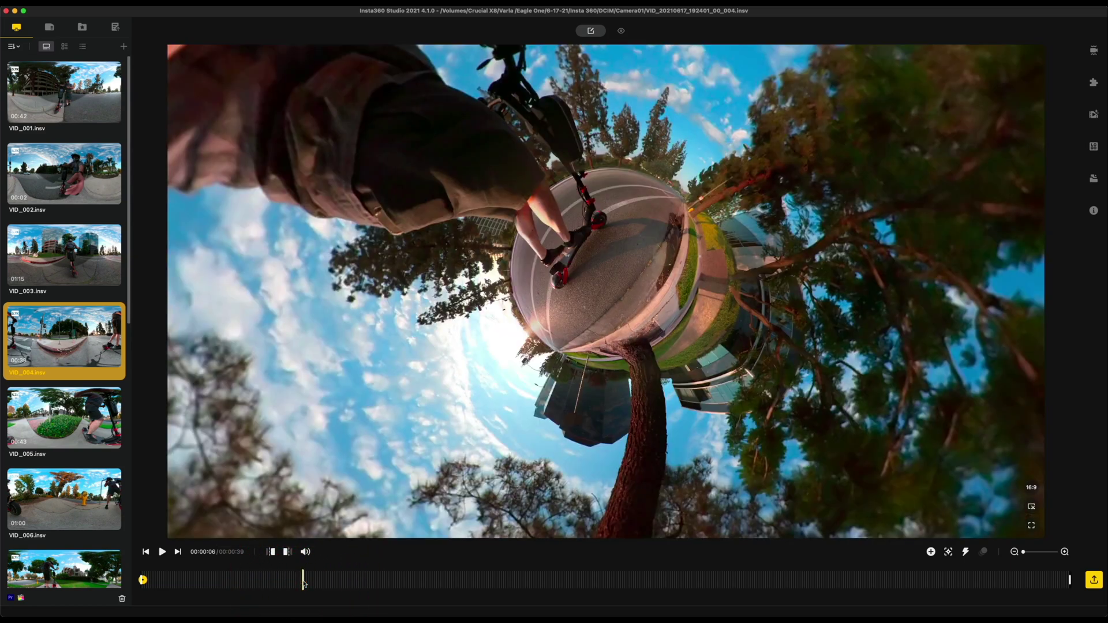
Set the playback volume to 27% and delete the remaining Tiny Planet keyframe at 00:00:00
{"action": "mouse_move", "coordinate": [305, 552]}
{"action": "left_click_drag", "start_coordinate": [327, 553], "coordinate": [320, 551]}
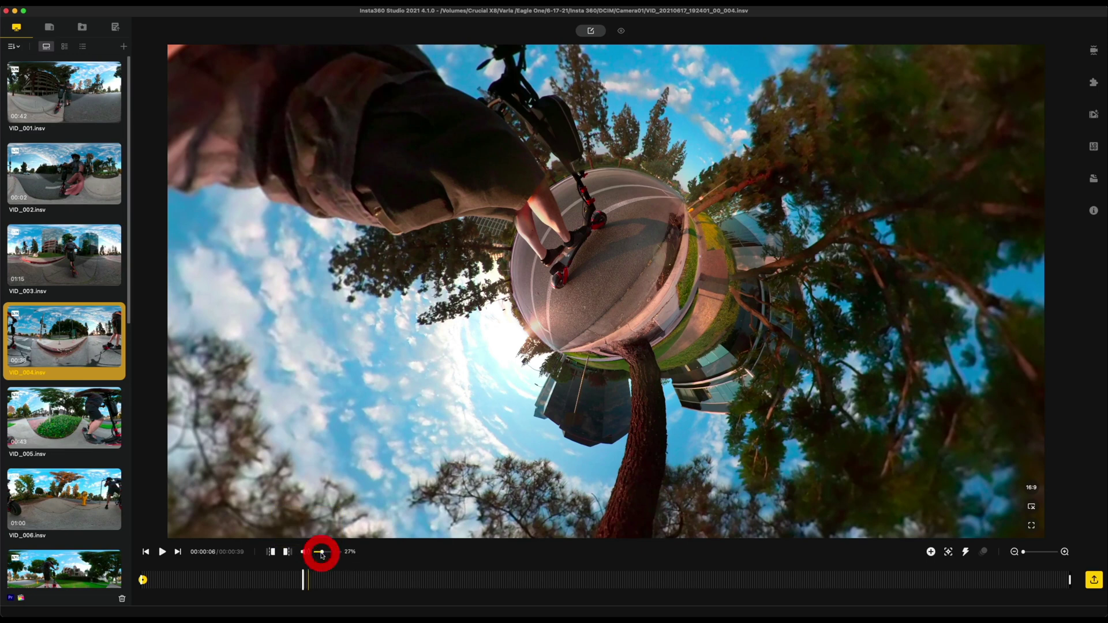
{"action": "left_click", "coordinate": [302, 584]}
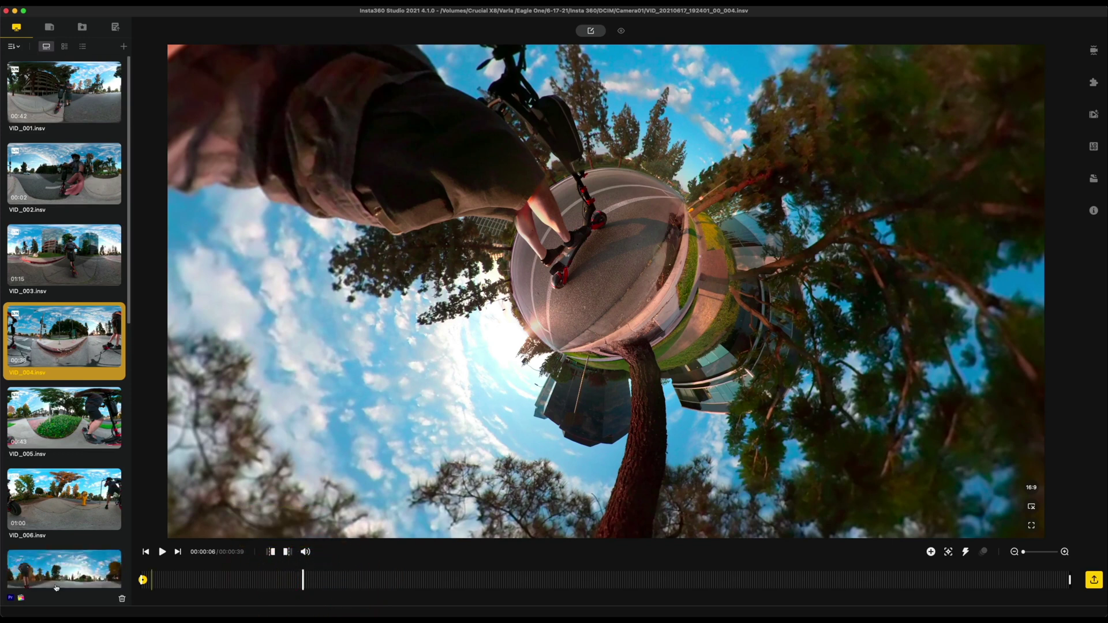
{"action": "left_click", "coordinate": [144, 582]}
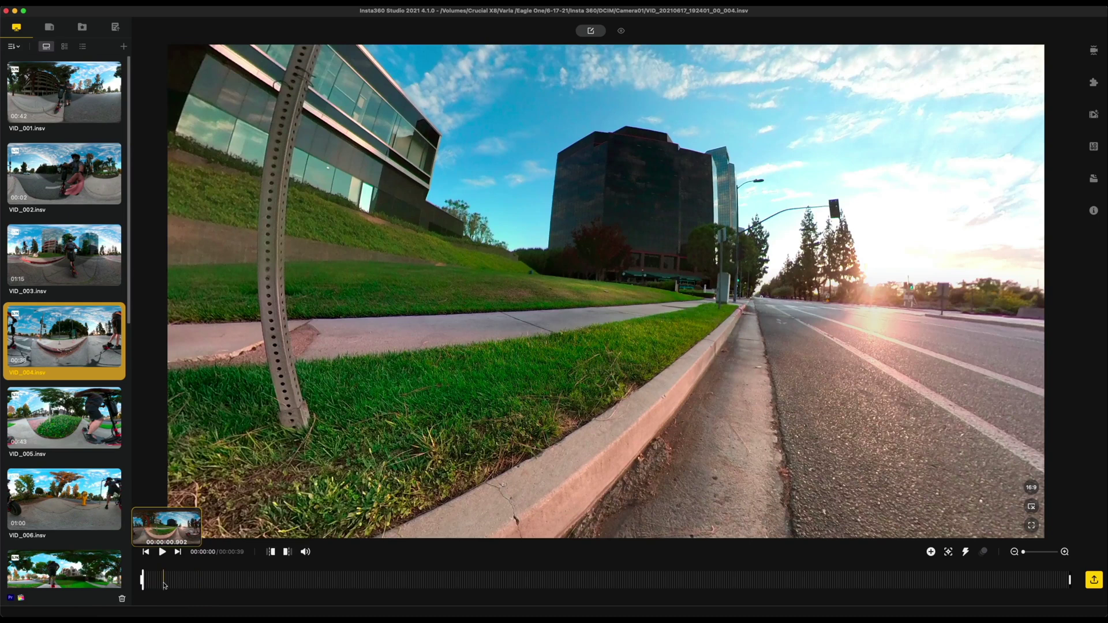
Trim the start of the clip to 00:00:03
{"action": "left_click", "coordinate": [165, 583]}
{"action": "left_click", "coordinate": [222, 580]}
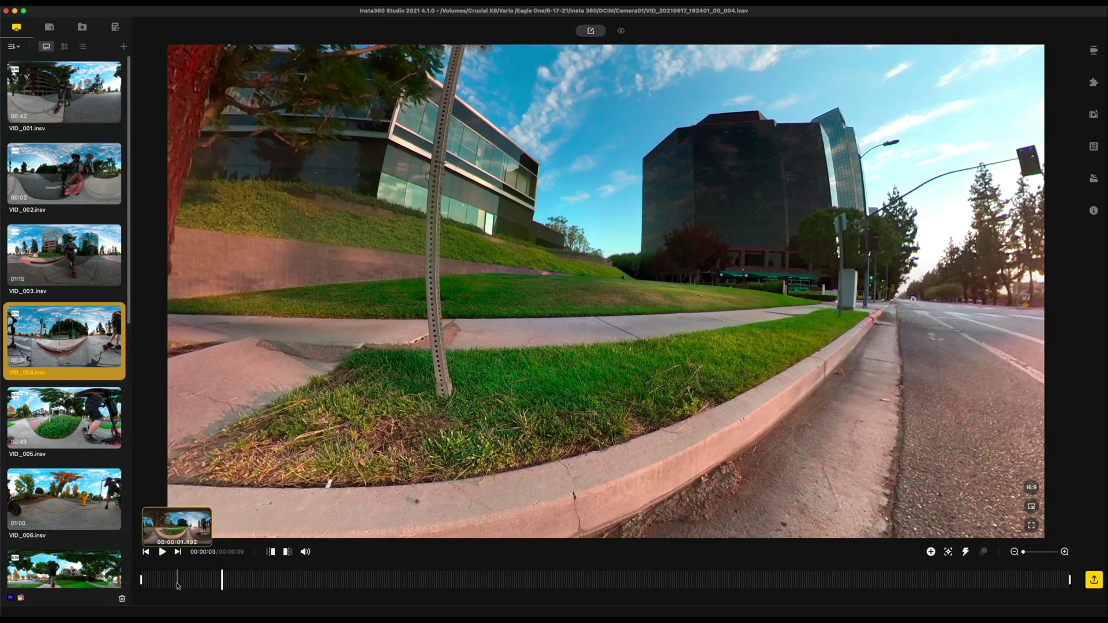
{"action": "left_click", "coordinate": [273, 552]}
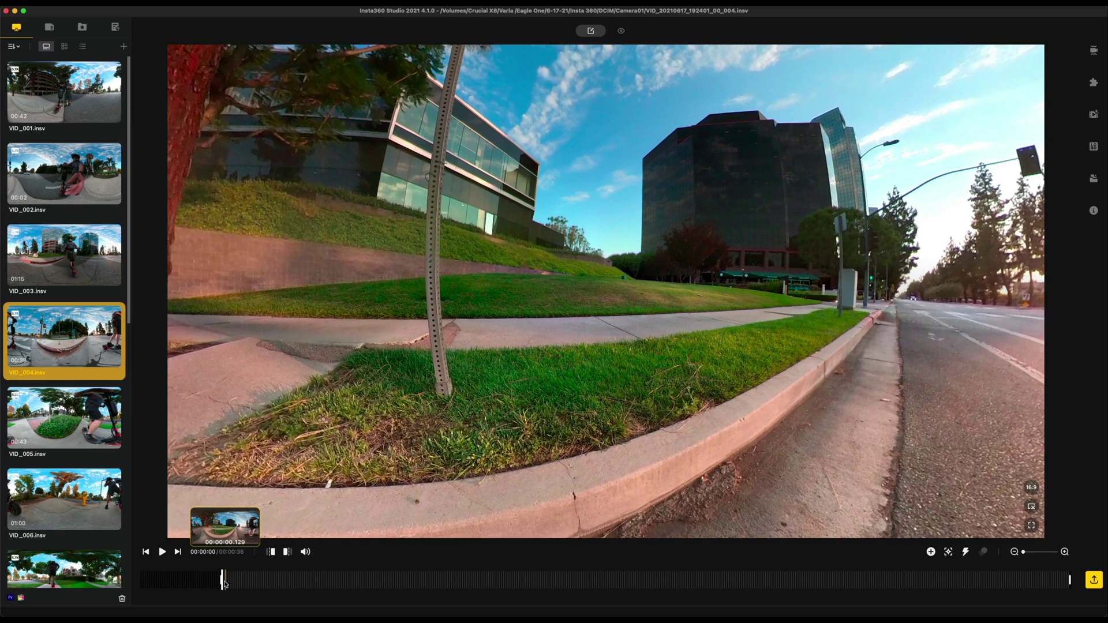
Trim the end of the clip at the 00:00:07 playhead position
{"action": "left_click_drag", "start_coordinate": [222, 579], "coordinate": [397, 584]}
{"action": "left_click", "coordinate": [395, 580]}
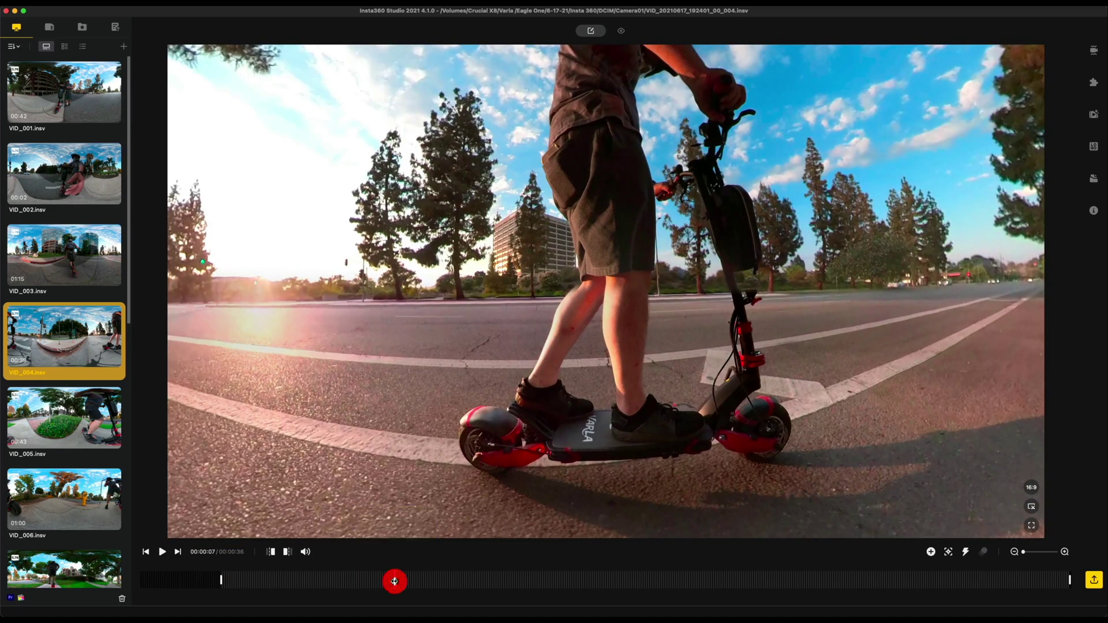
{"action": "left_click", "coordinate": [289, 552]}
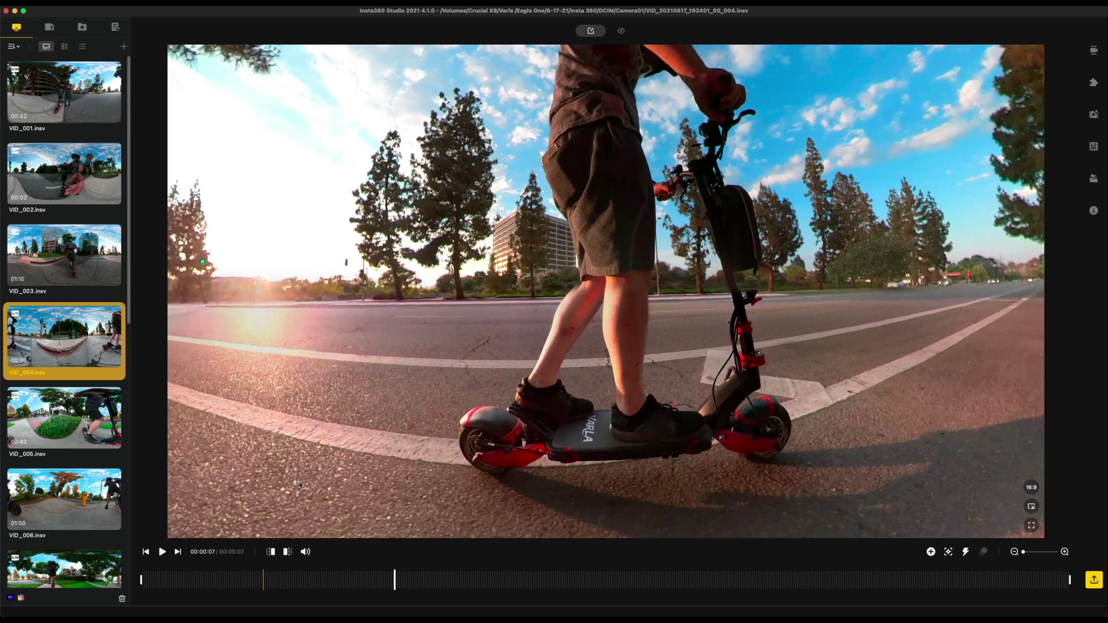
Look around the 360 scene at 00:00:21, turning from the rider to the roadside building and sidewalk
{"action": "left_click", "coordinate": [648, 580]}
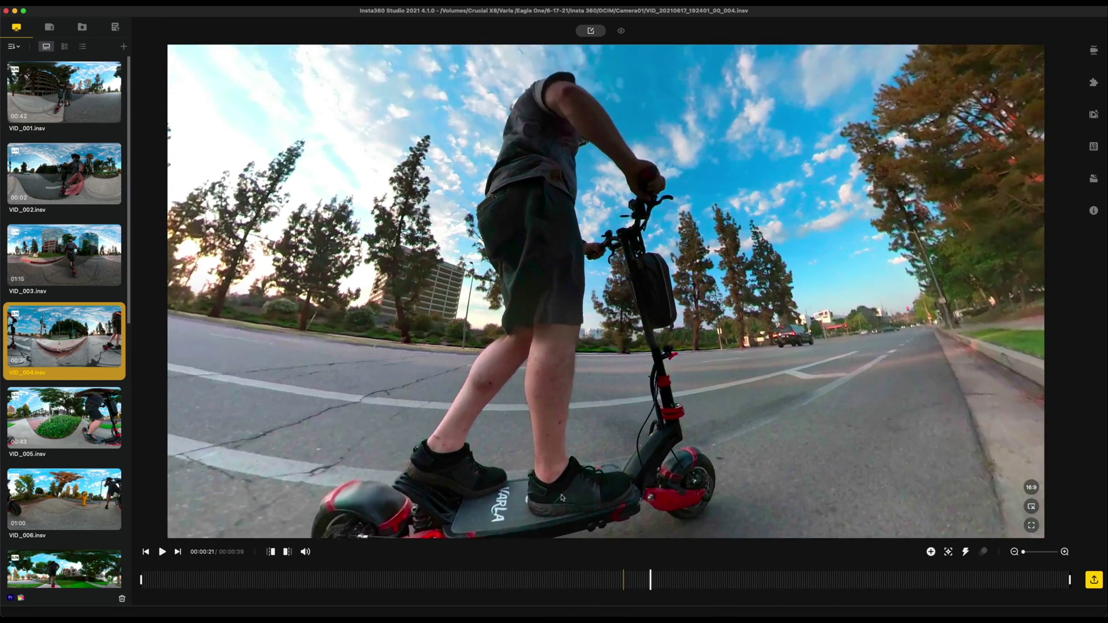
{"action": "left_click_drag", "start_coordinate": [563, 497], "coordinate": [619, 287]}
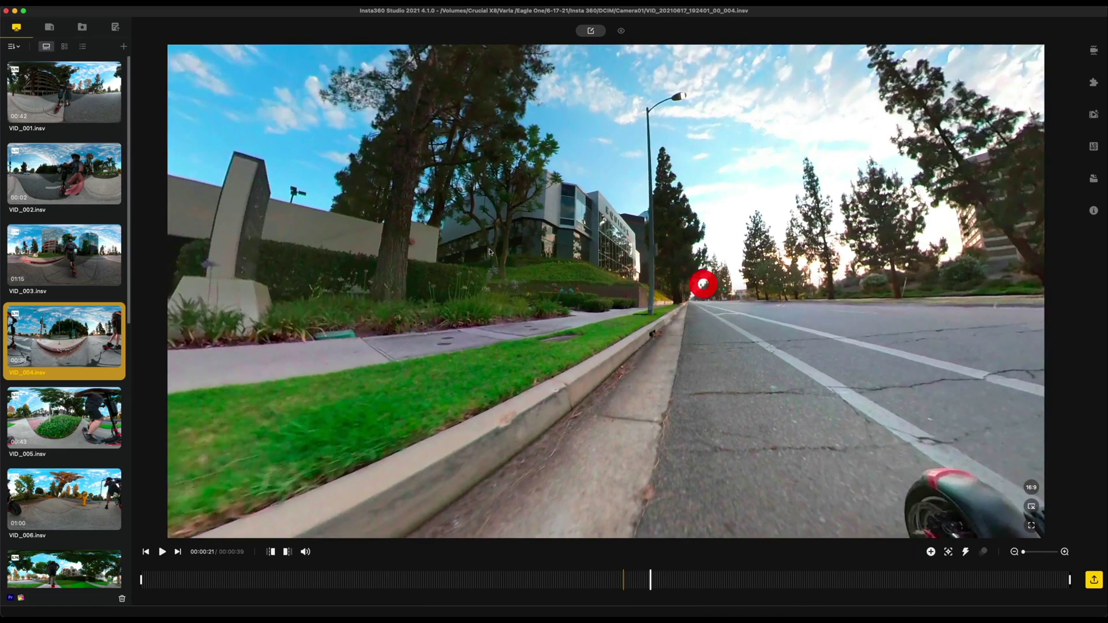
{"action": "left_click_drag", "start_coordinate": [702, 279], "coordinate": [700, 279]}
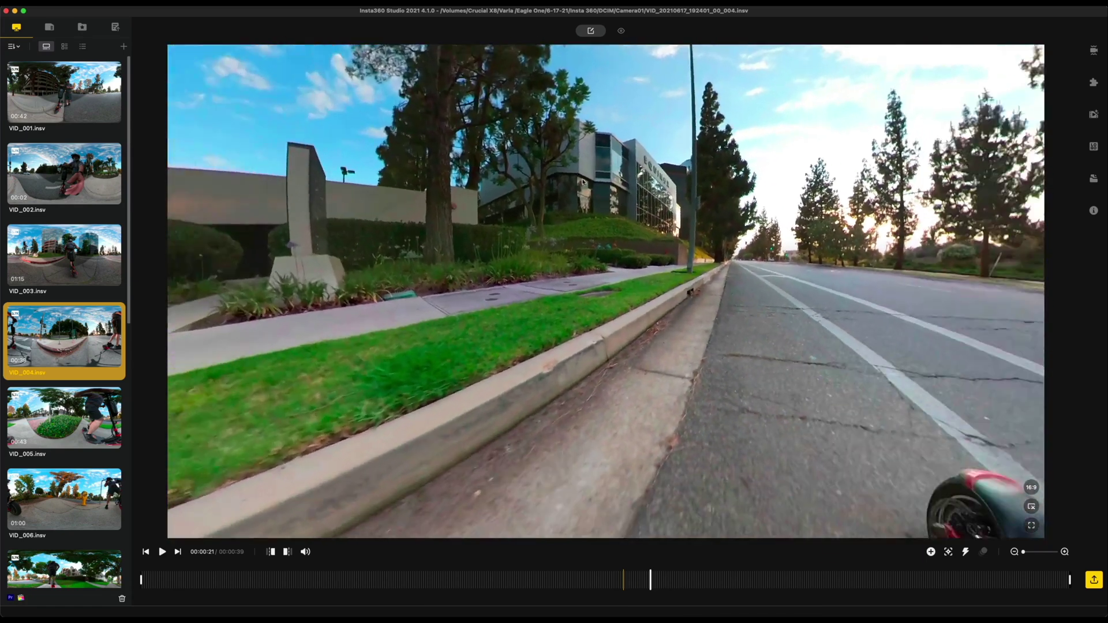
{"action": "left_click_drag", "start_coordinate": [583, 181], "coordinate": [559, 179]}
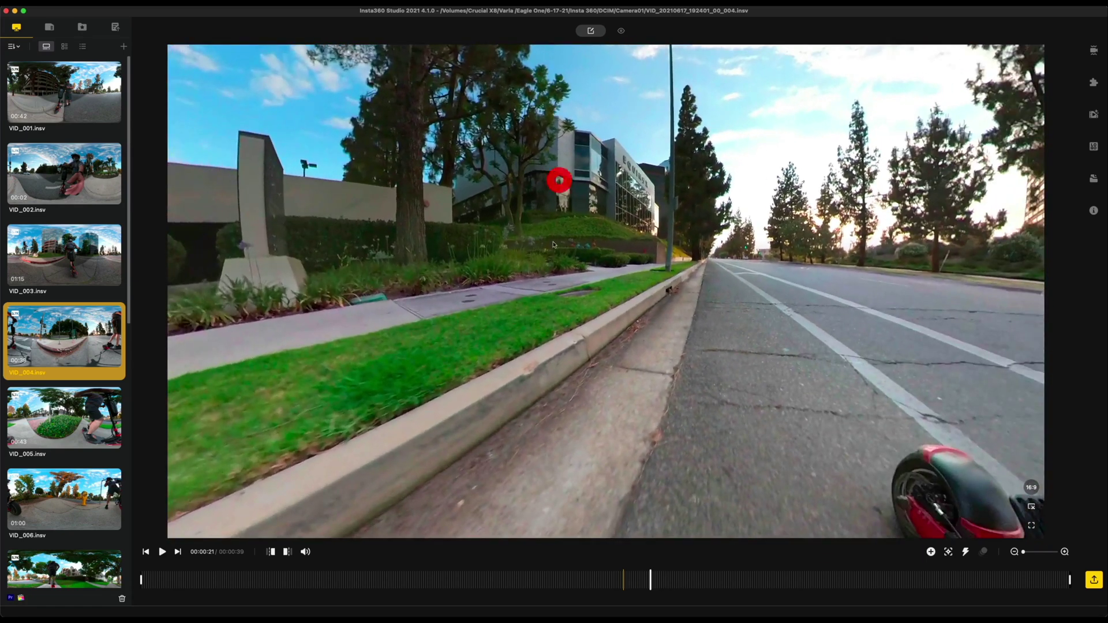
Add a keyframe near the start of the clip, at 00:00:00
{"action": "left_click", "coordinate": [152, 575]}
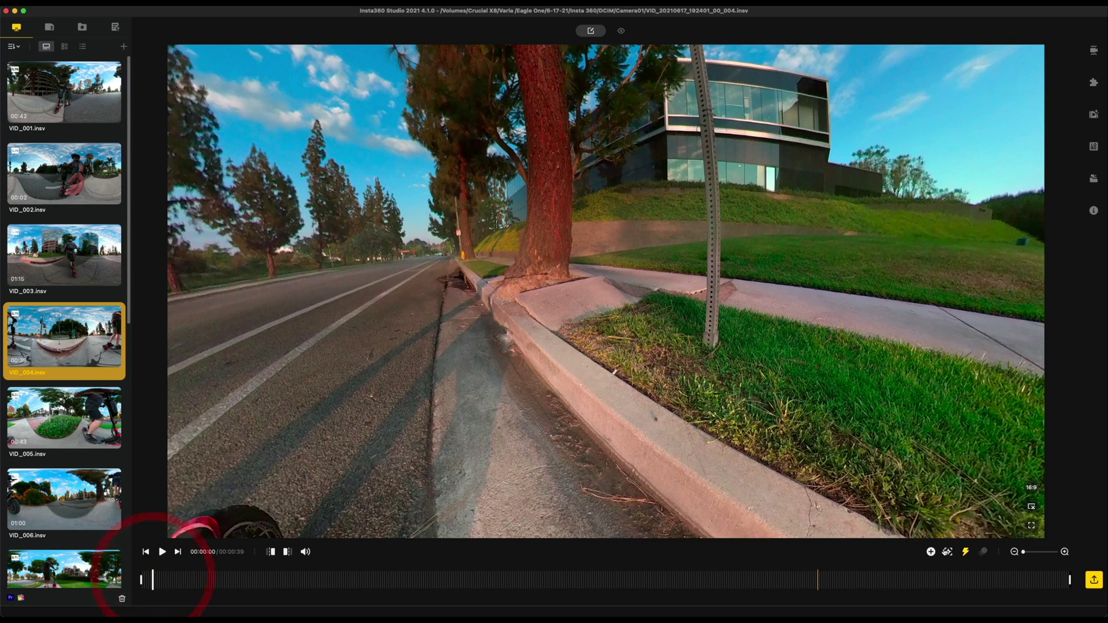
{"action": "left_click", "coordinate": [930, 551]}
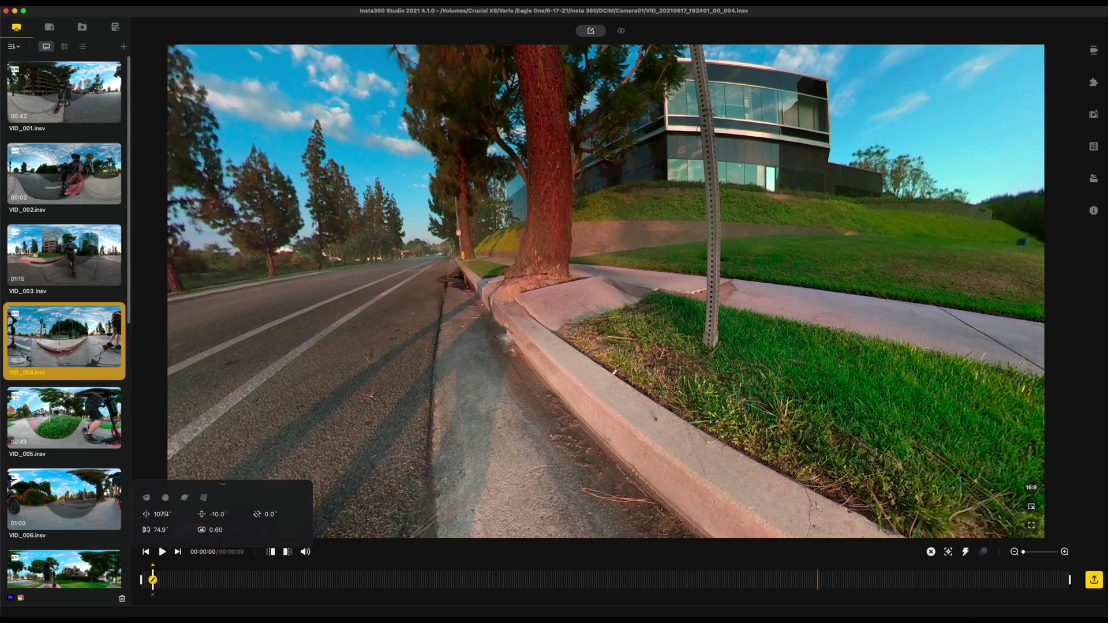
Try the keyframe's view parameters with 132.4° pan, 0.0° tilt, -3.0° roll, about 128.2° field of view and 0.47 distortion
{"action": "left_click_drag", "start_coordinate": [163, 515], "coordinate": [241, 518]}
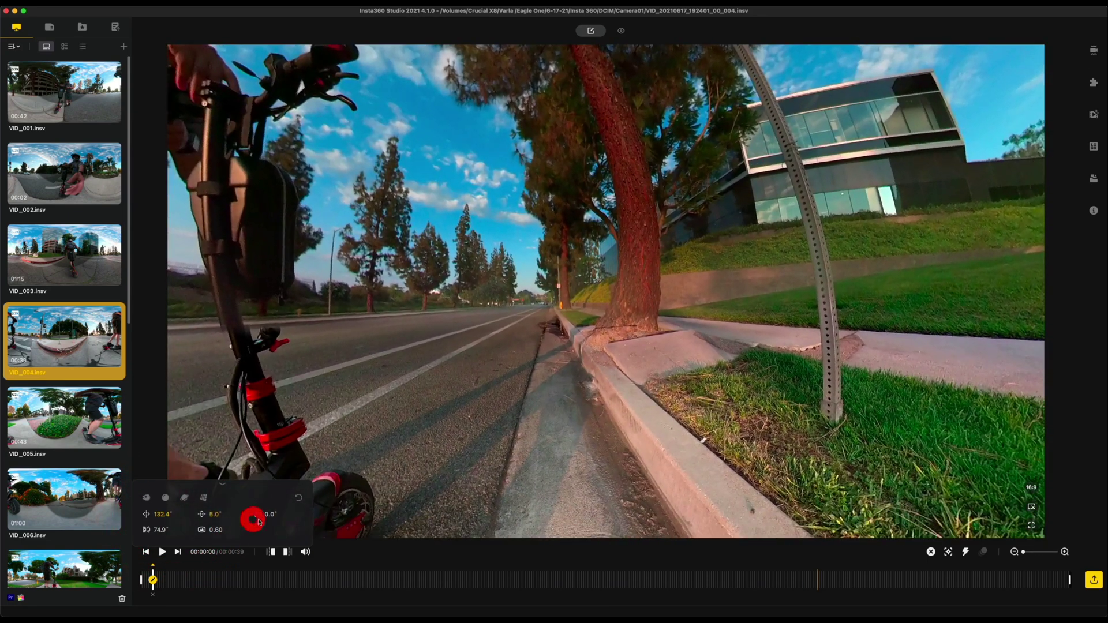
{"action": "left_click_drag", "start_coordinate": [259, 522], "coordinate": [263, 521]}
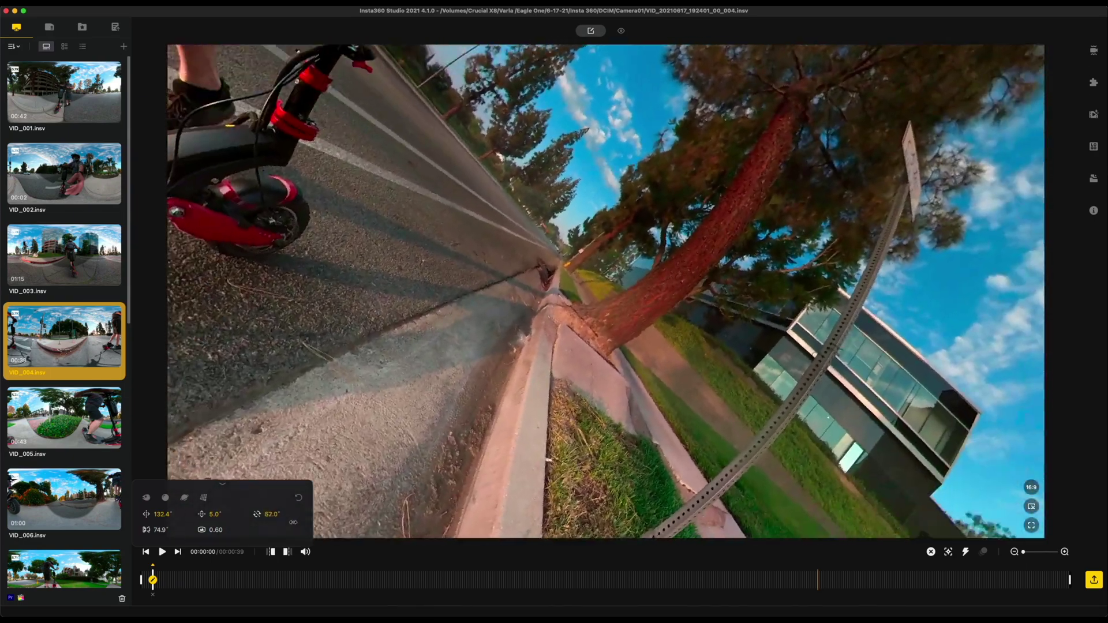
{"action": "left_click_drag", "start_coordinate": [294, 522], "coordinate": [226, 526]}
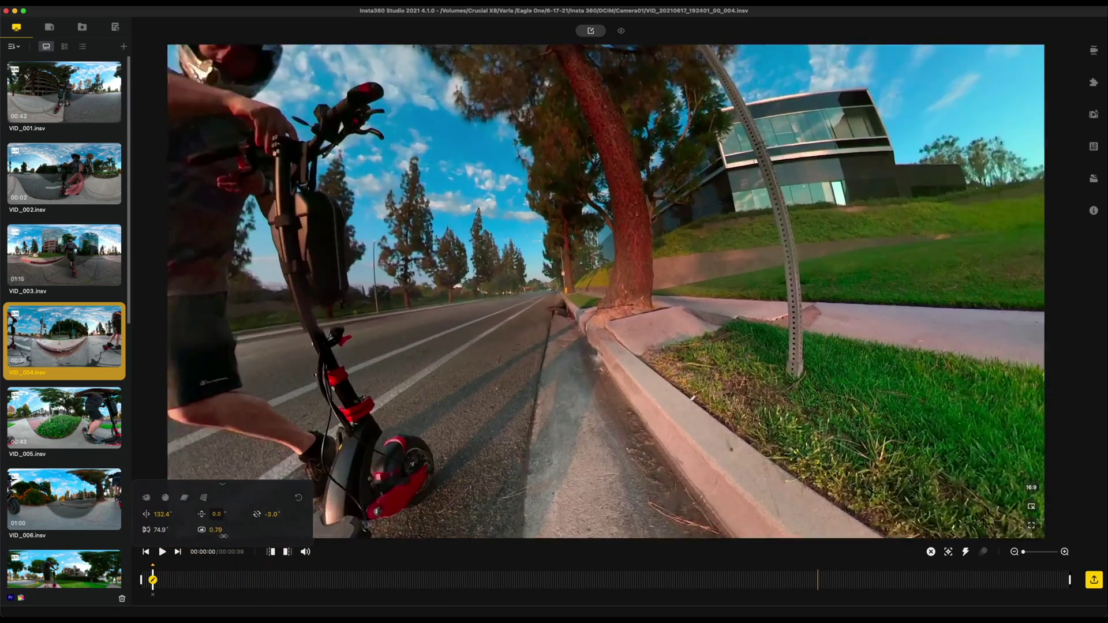
{"action": "left_click_drag", "start_coordinate": [223, 535], "coordinate": [172, 533]}
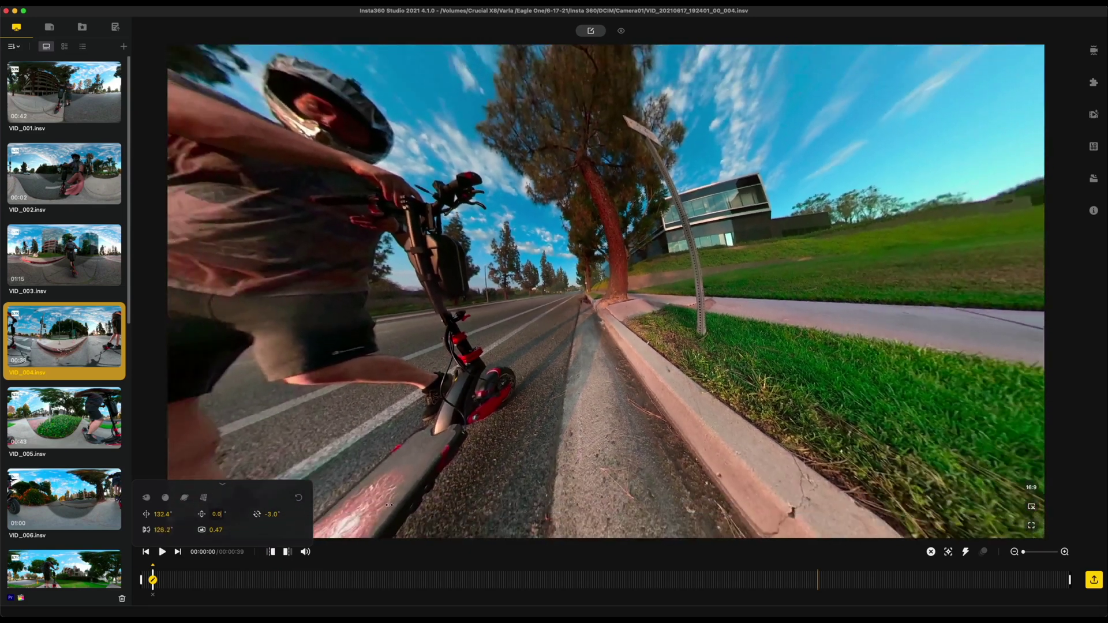
Try the keyframe's field of view from about 176.5° down to 94.5°, then reset all its parameters and collapse its settings
{"action": "scroll", "coordinate": [419, 494], "scroll_direction": "down", "scroll_amount": 3}
{"action": "scroll", "coordinate": [511, 481], "scroll_direction": "down", "scroll_amount": 3}
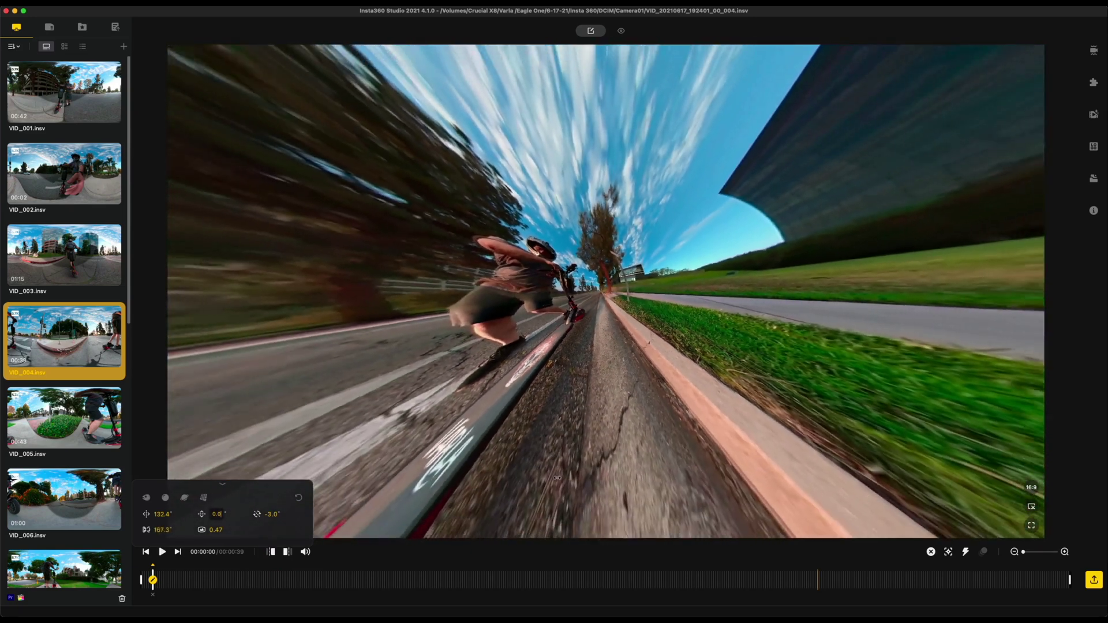
{"action": "scroll", "coordinate": [596, 476], "scroll_direction": "down", "scroll_amount": 3}
{"action": "scroll", "coordinate": [592, 477], "scroll_direction": "up", "scroll_amount": 4}
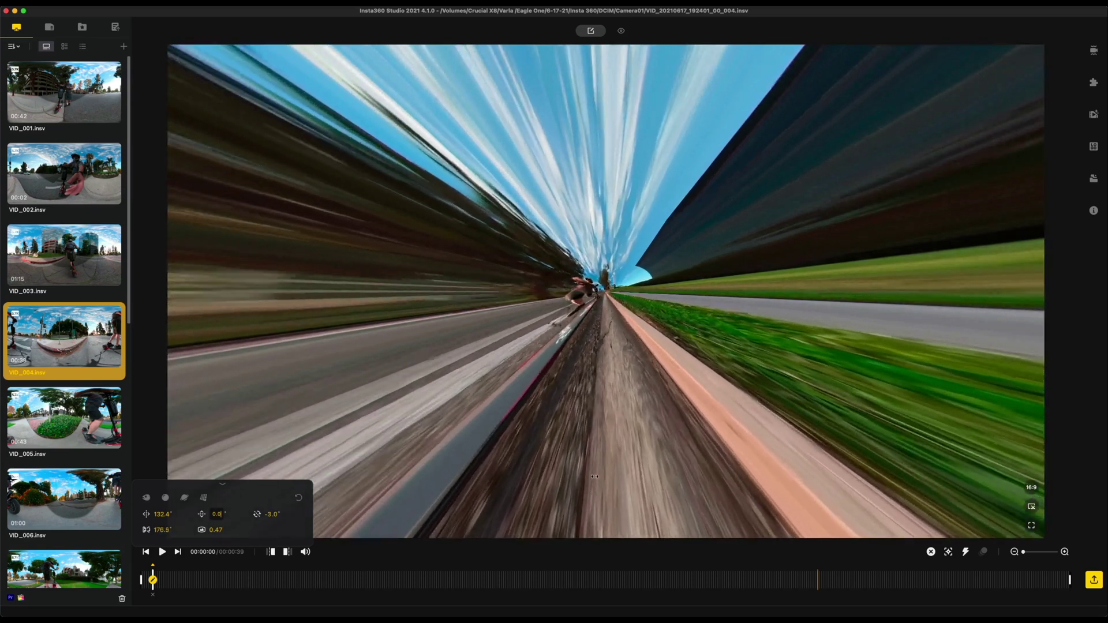
{"action": "scroll", "coordinate": [578, 480], "scroll_direction": "up", "scroll_amount": 5}
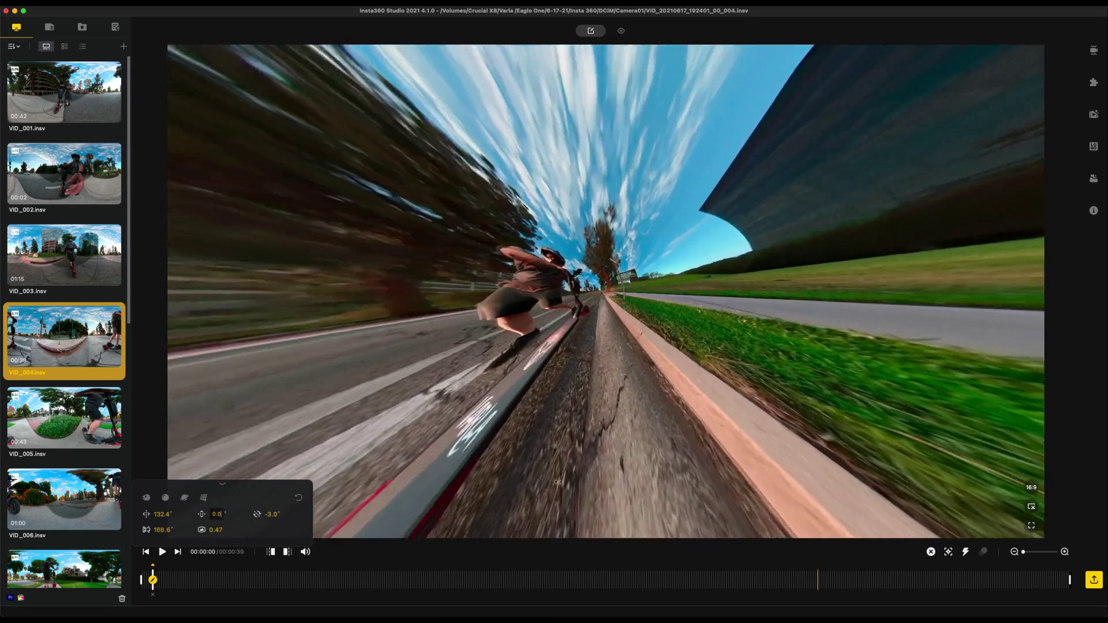
{"action": "scroll", "coordinate": [511, 479], "scroll_direction": "up", "scroll_amount": 8}
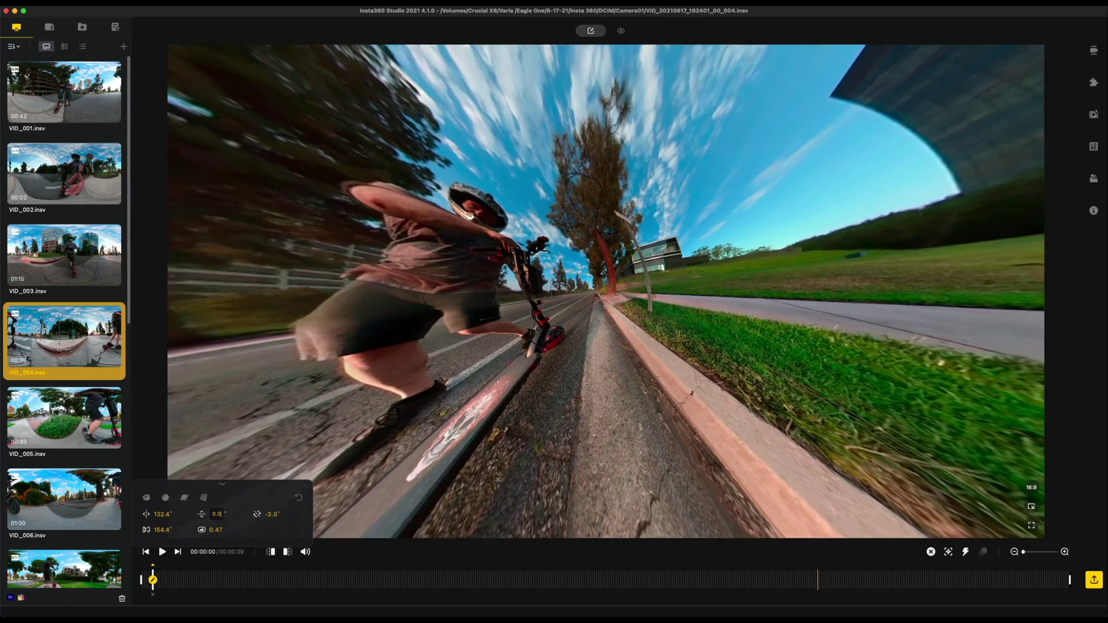
{"action": "scroll", "coordinate": [404, 496], "scroll_direction": "up", "scroll_amount": 11}
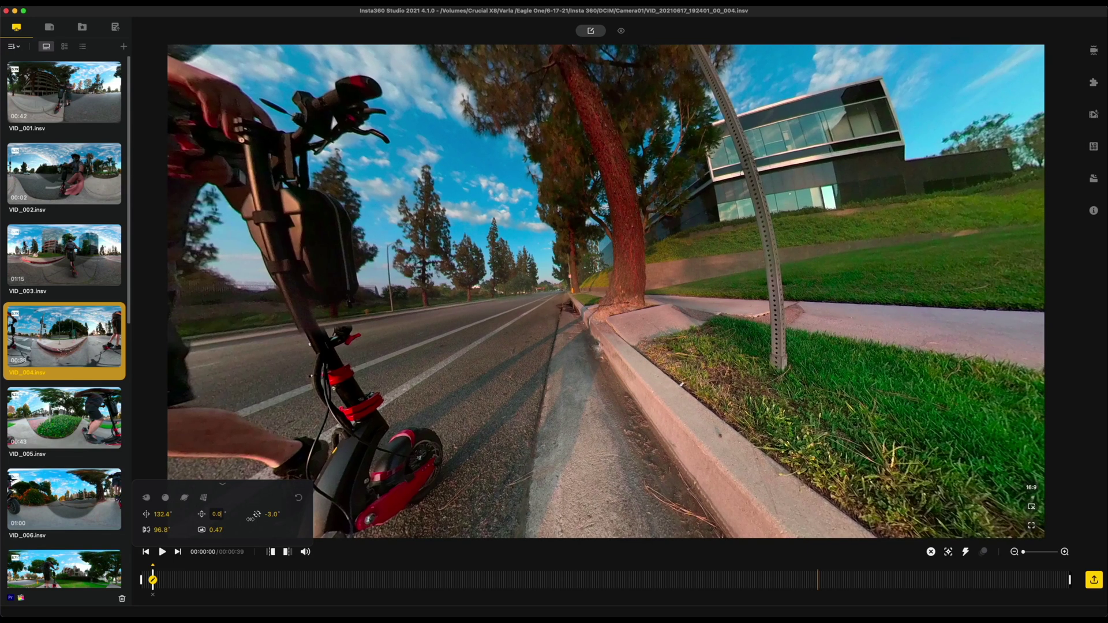
{"action": "left_click", "coordinate": [240, 520]}
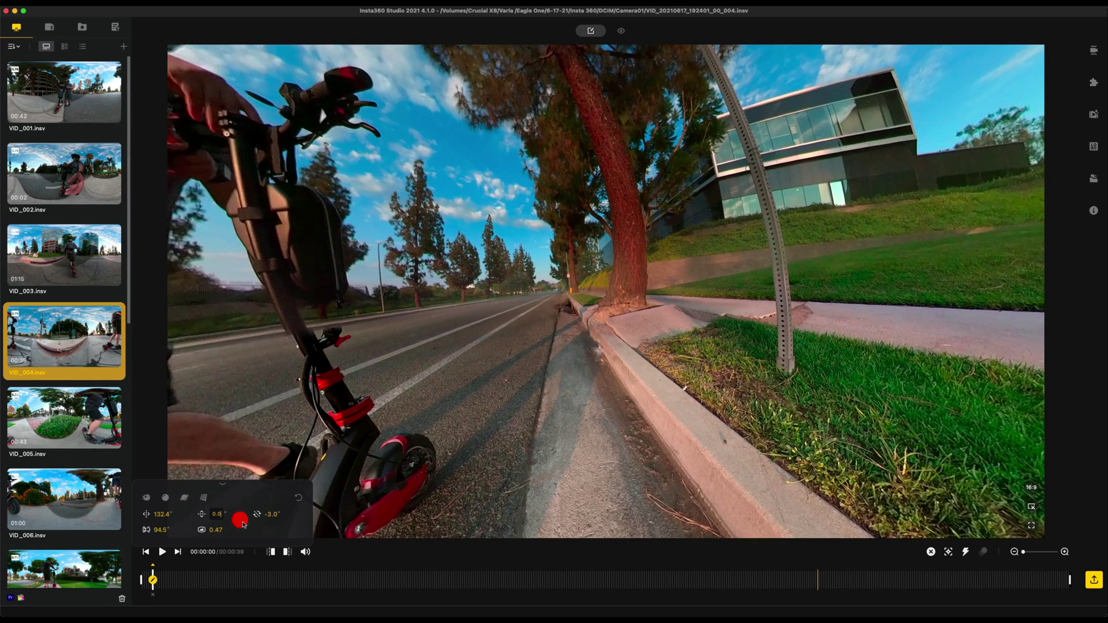
{"action": "left_click", "coordinate": [299, 498]}
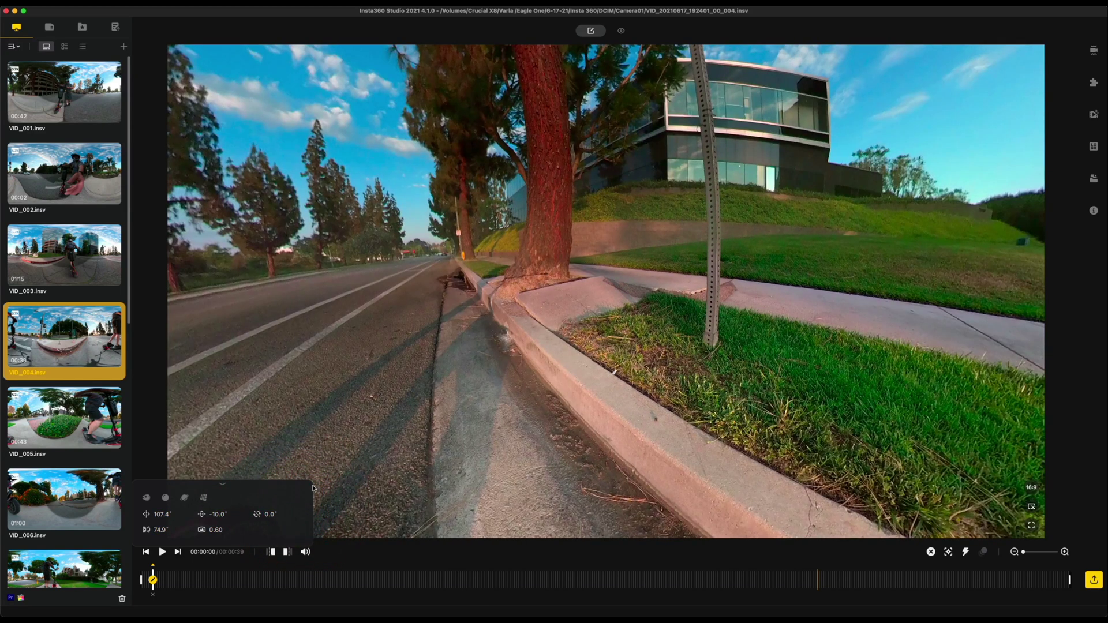
{"action": "left_click", "coordinate": [223, 486]}
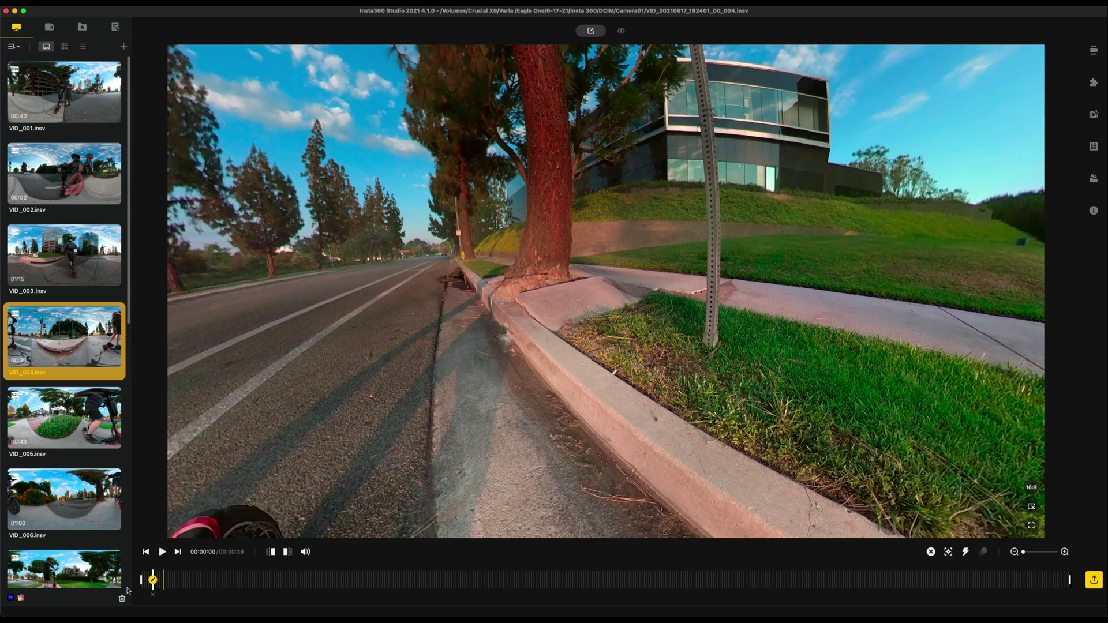
Reframe the keyframe at 00:00:00 on the rider and scooter, at about 208.8° pan and -10.6° tilt
{"action": "left_click", "coordinate": [401, 563]}
{"action": "left_click", "coordinate": [433, 561]}
{"action": "left_click_drag", "start_coordinate": [402, 398], "coordinate": [798, 400]}
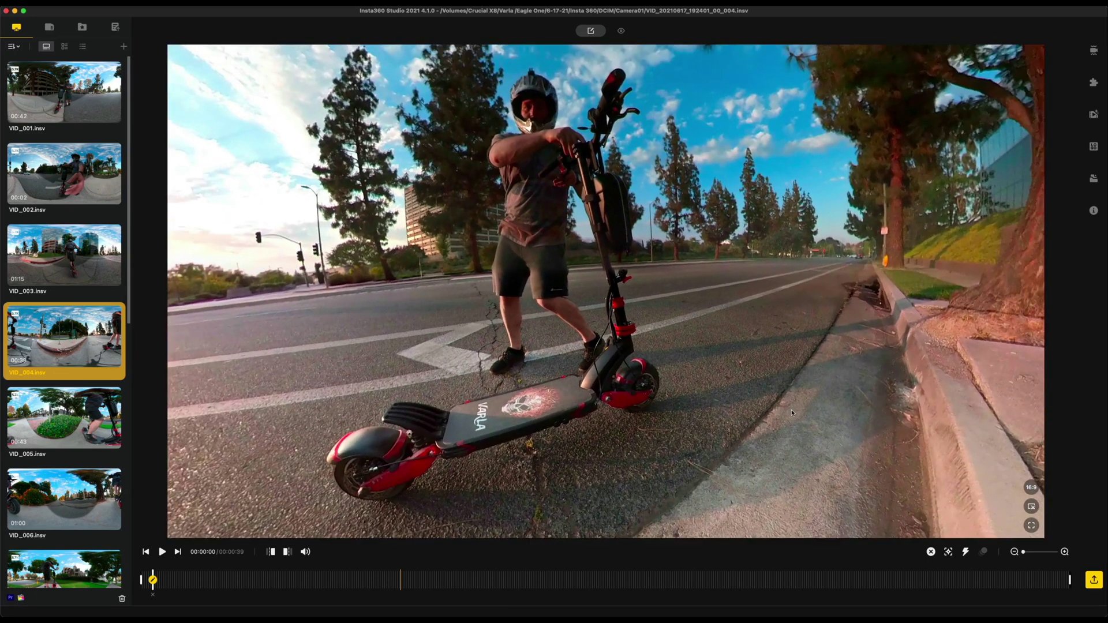
{"action": "left_click", "coordinate": [790, 411]}
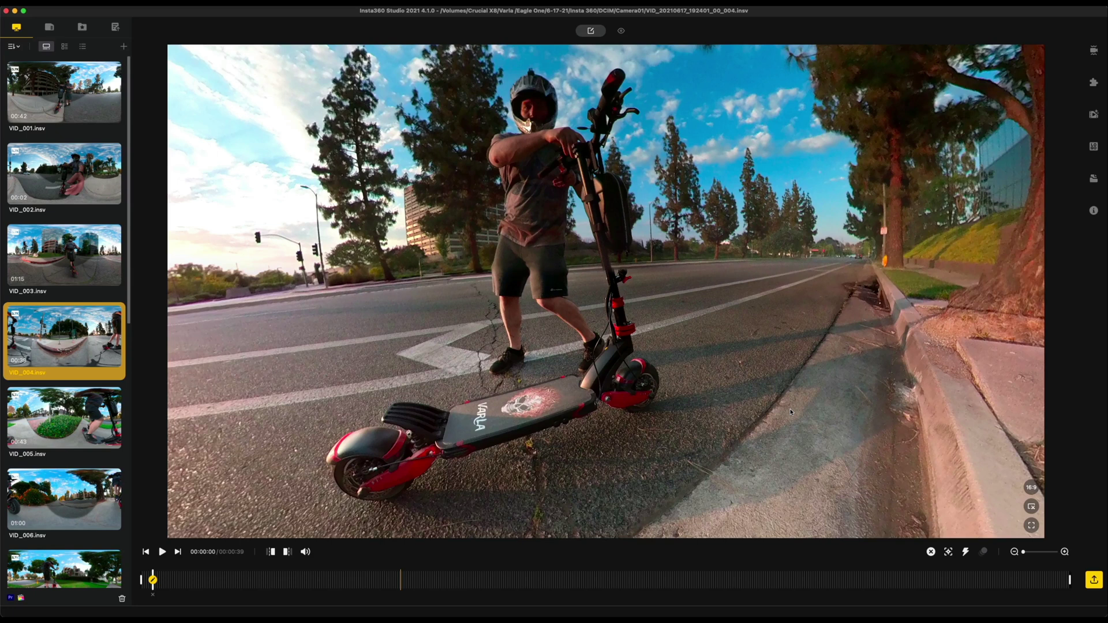
Try to apply Deep Track at the keyframe, and select the keyframe at 00:00:00 again
{"action": "left_click", "coordinate": [949, 552]}
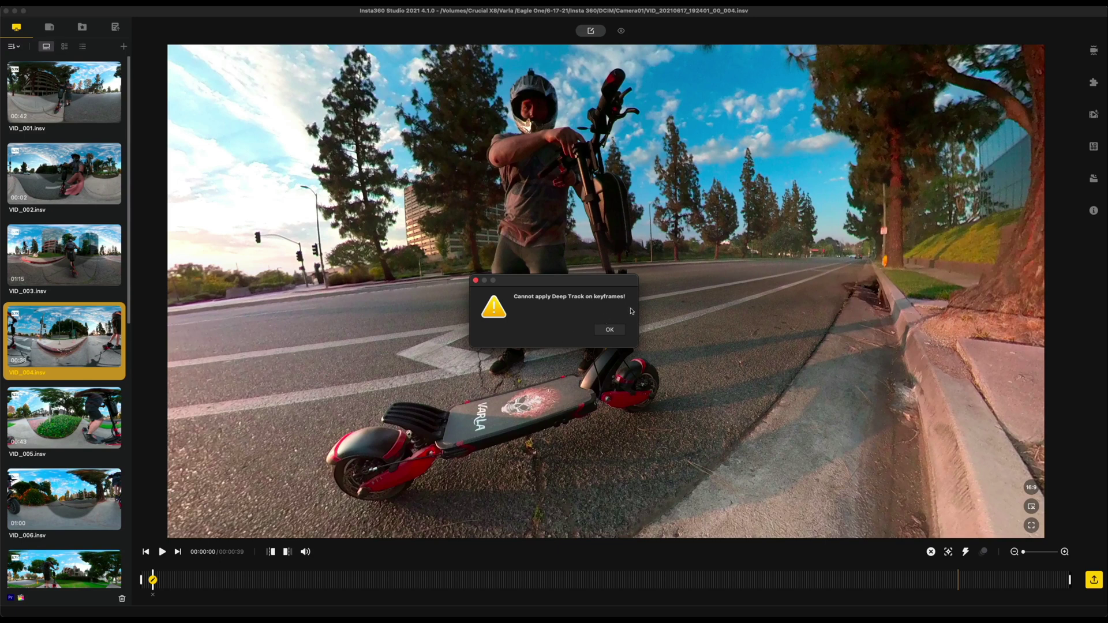
{"action": "left_click", "coordinate": [611, 330]}
{"action": "left_click", "coordinate": [153, 580]}
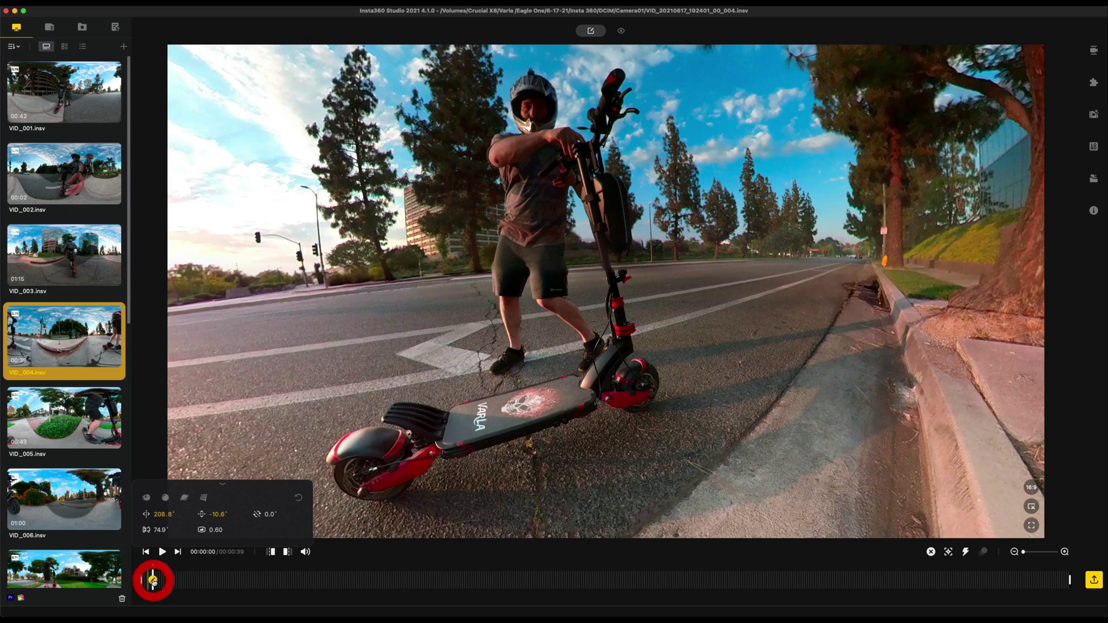
Delete the keyframe at 00:00:00 and turn the view at the clip's start to the rider and scooter
{"action": "key", "text": "Delete"}
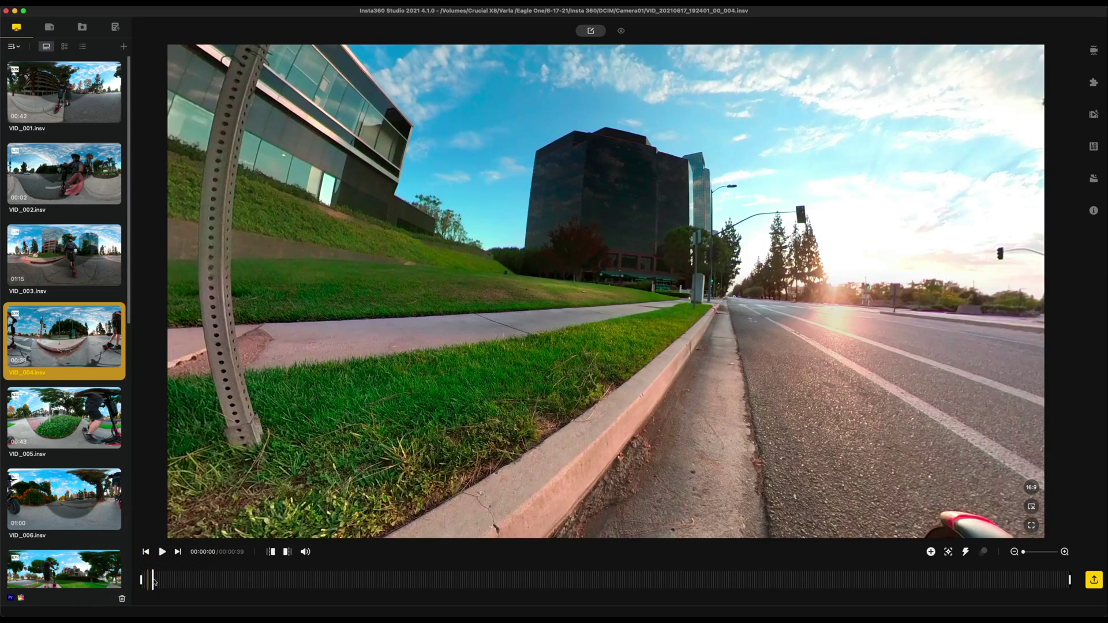
{"action": "left_click", "coordinate": [149, 578]}
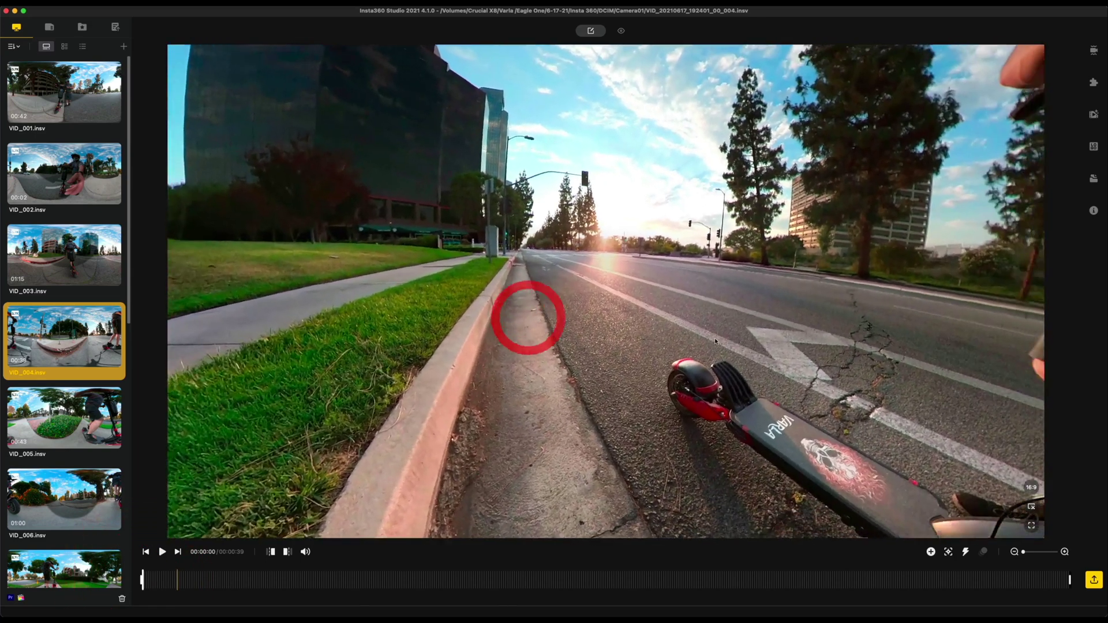
{"action": "left_click_drag", "start_coordinate": [527, 316], "coordinate": [376, 299]}
{"action": "left_click", "coordinate": [400, 358]}
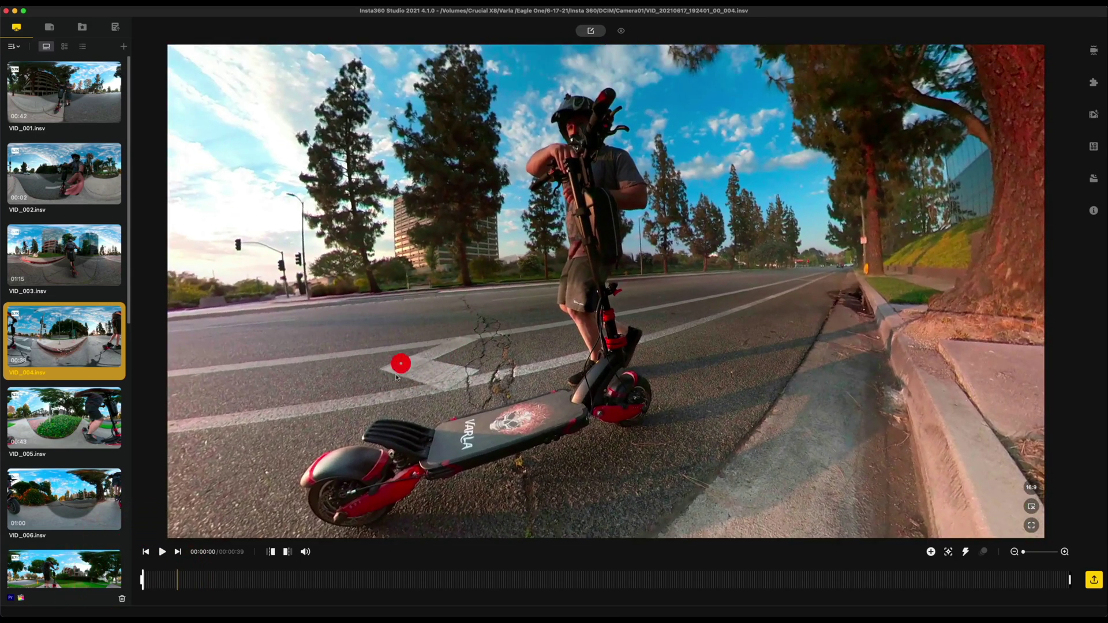
Deep Track the rider from the clip's start with a selection around his whole body, stopping the tracking at about 00:00:15
{"action": "left_click", "coordinate": [948, 552]}
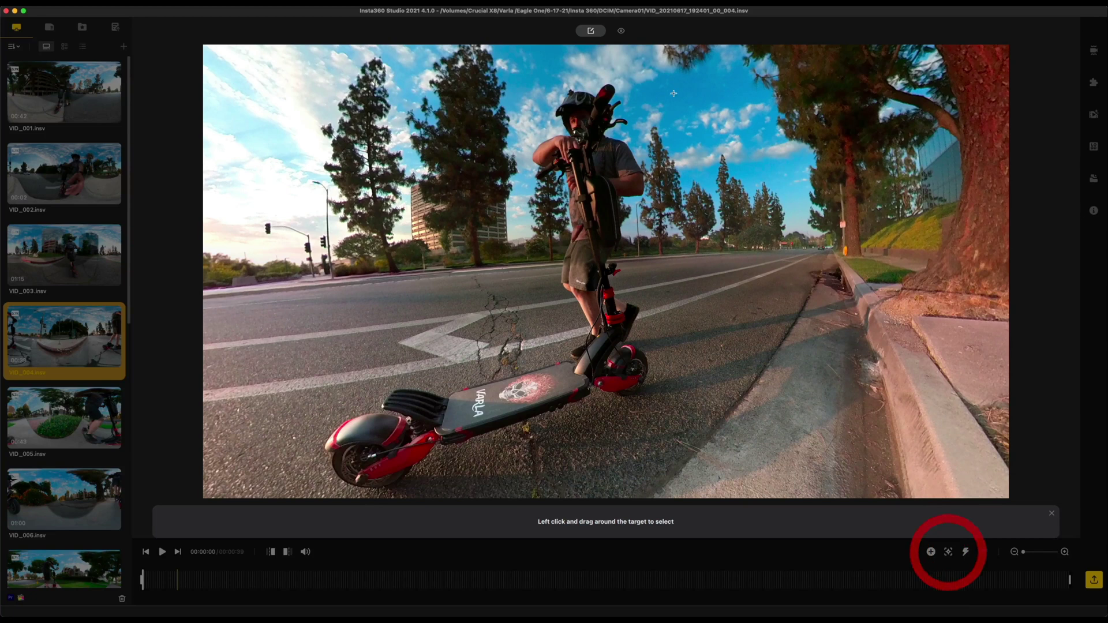
{"action": "left_click_drag", "start_coordinate": [505, 67], "coordinate": [517, 104]}
{"action": "left_click_drag", "start_coordinate": [615, 265], "coordinate": [647, 346]}
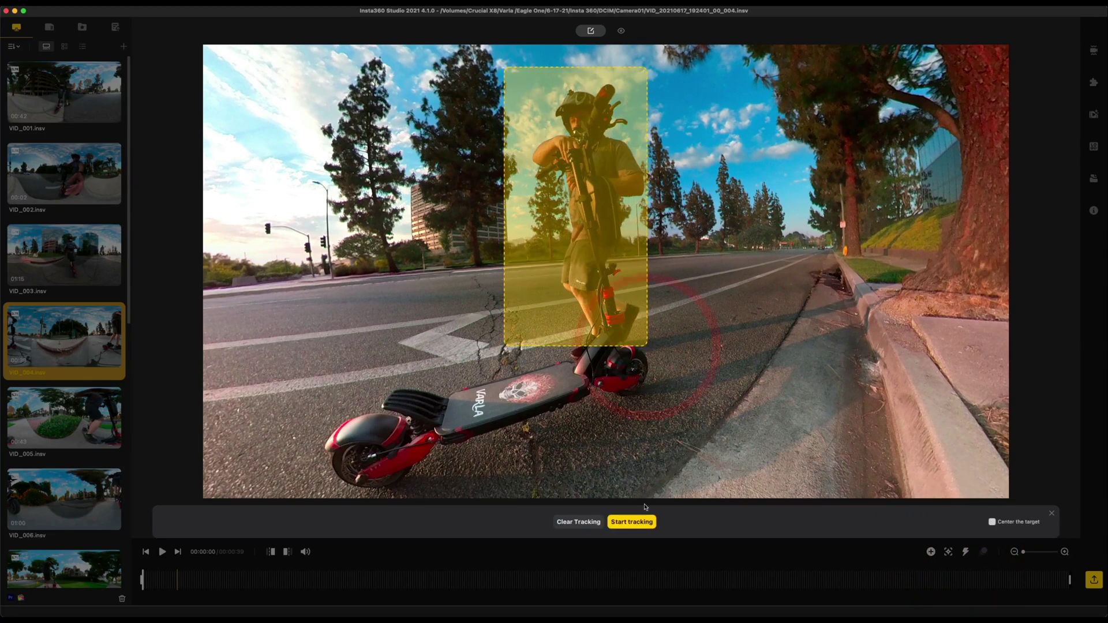
{"action": "left_click", "coordinate": [640, 522]}
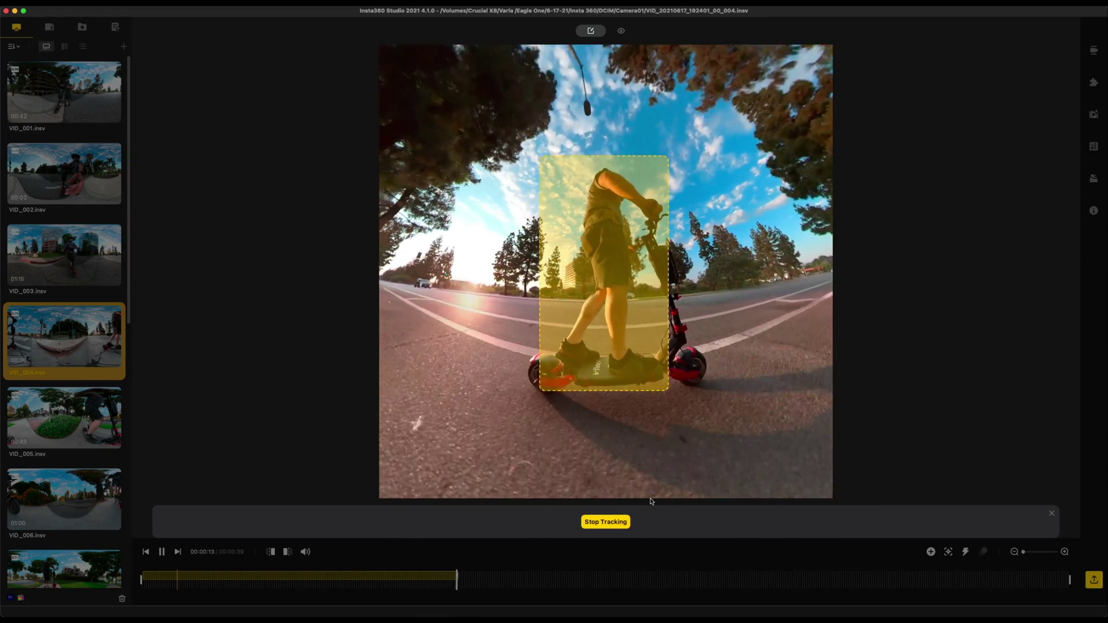
{"action": "left_click", "coordinate": [606, 522]}
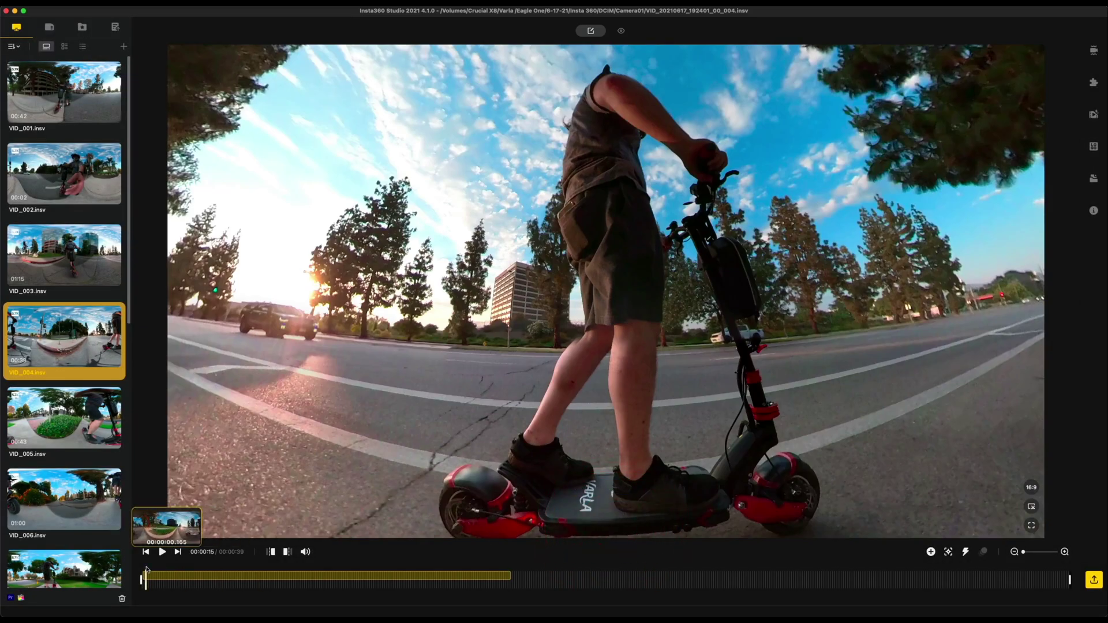
Play back the tracked section from its start to about 00:00:10, and delete the Deep Track segment
{"action": "left_click", "coordinate": [144, 572]}
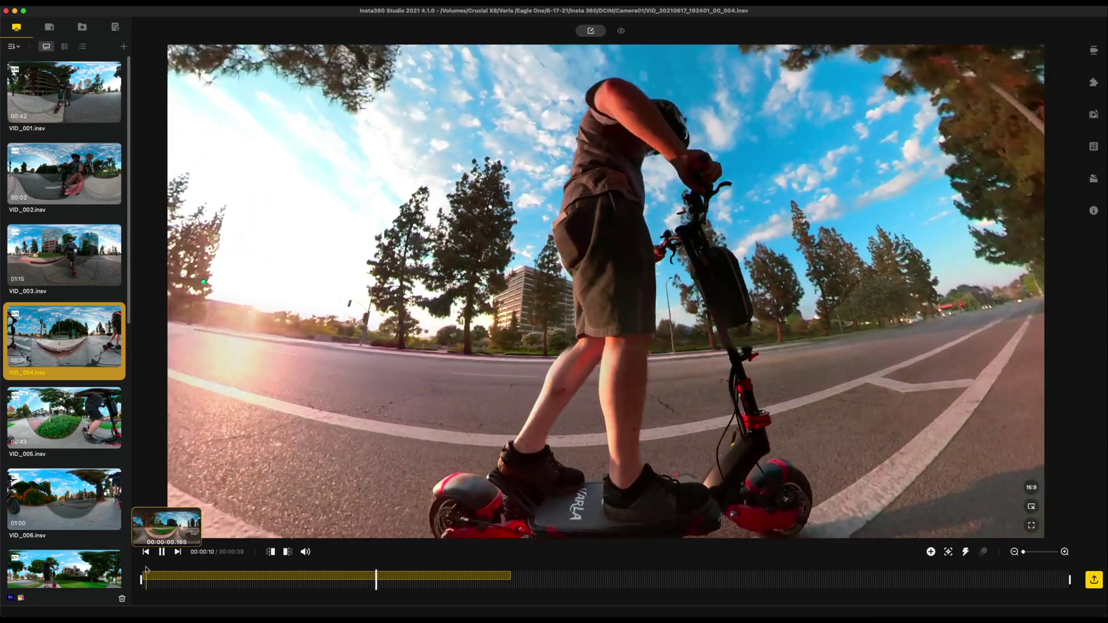
{"action": "key", "text": "space"}
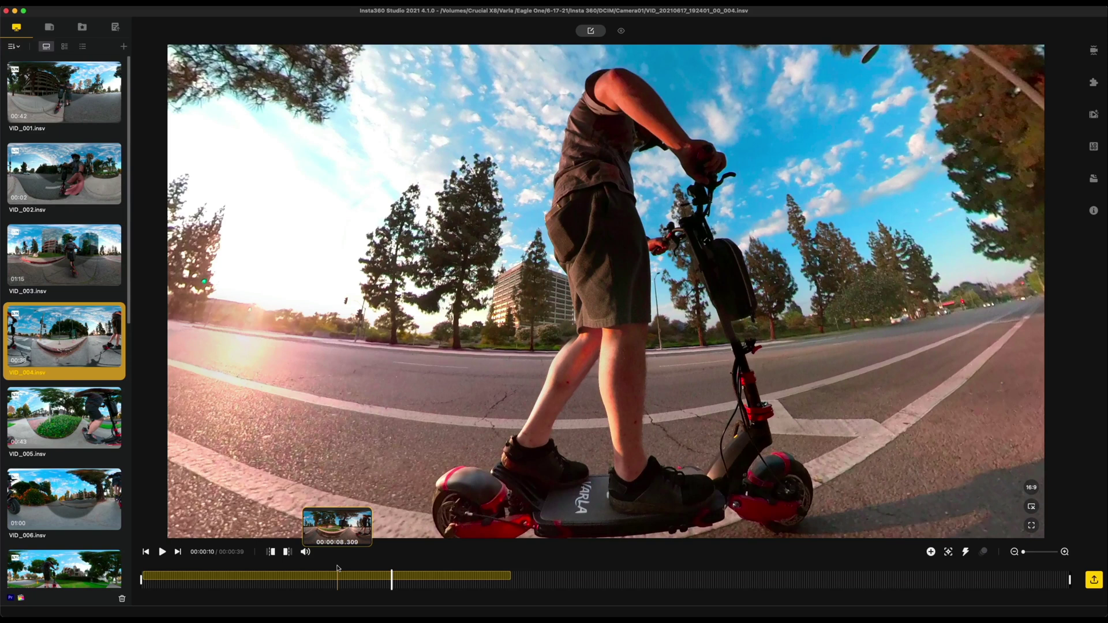
{"action": "left_click", "coordinate": [295, 578]}
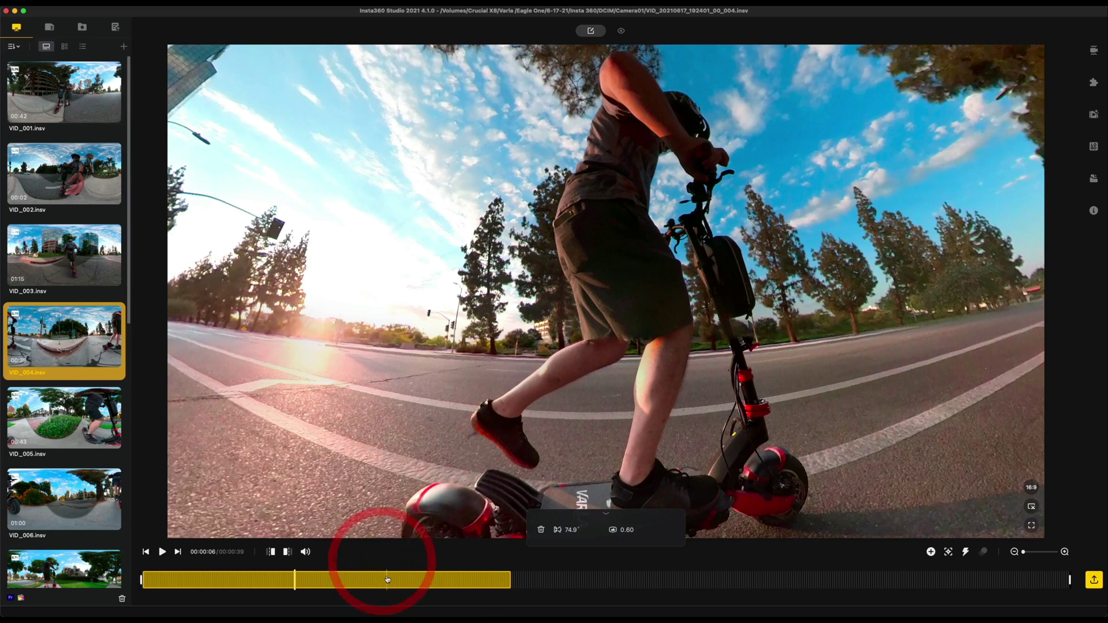
{"action": "left_click", "coordinate": [297, 583]}
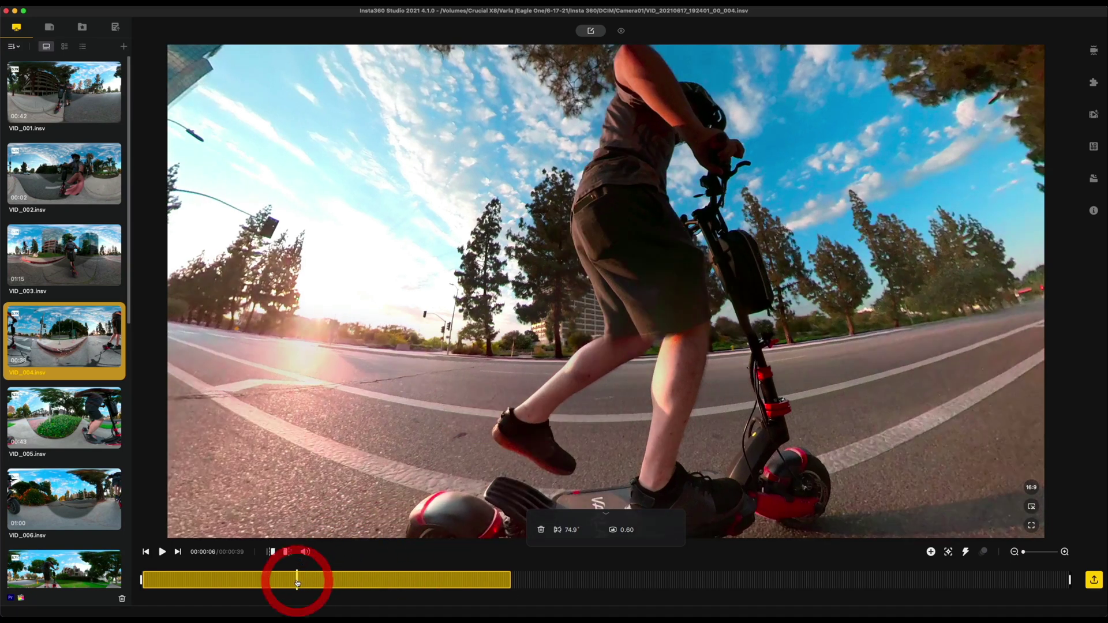
{"action": "key", "text": "Delete"}
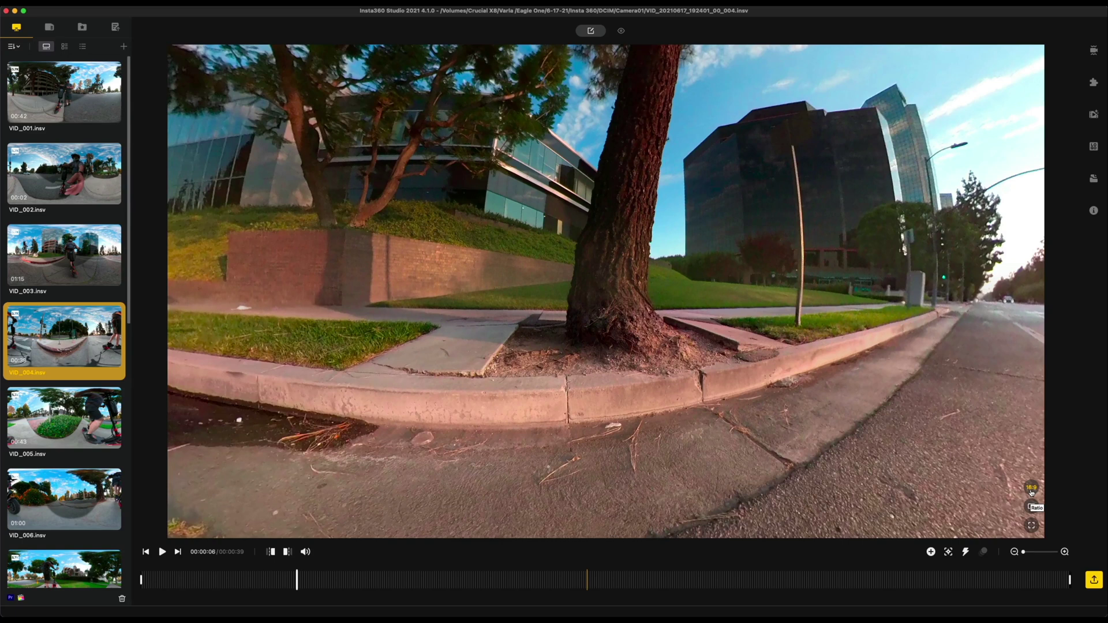
Try the 1:1, 9:16, 16:9 and 4:3 aspect ratios on the clip one after another
{"action": "left_click", "coordinate": [1031, 490]}
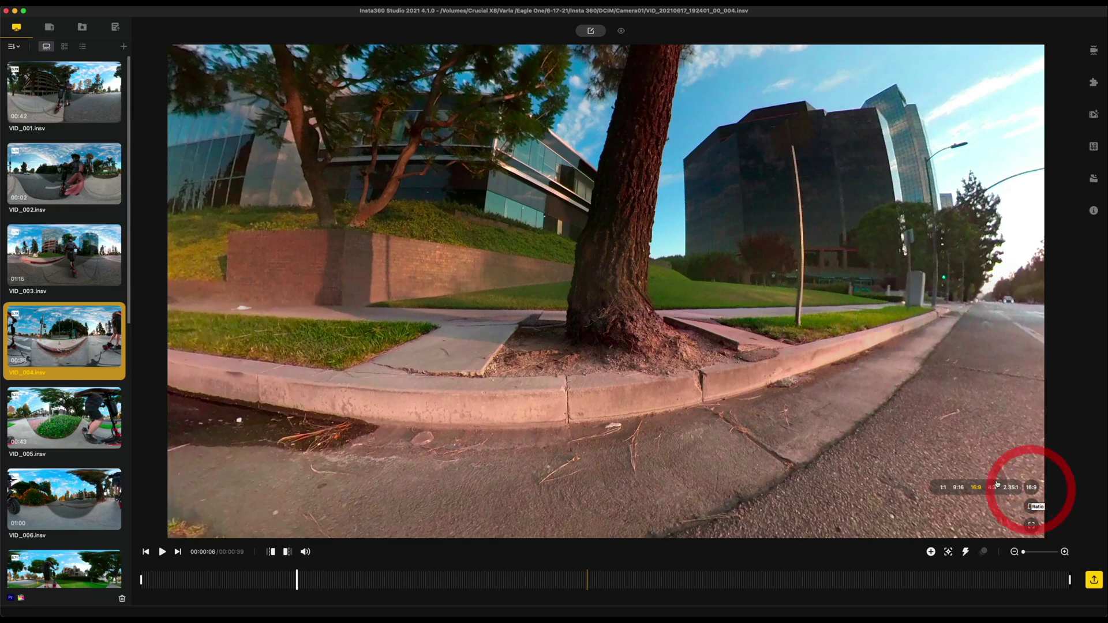
{"action": "left_click", "coordinate": [945, 491]}
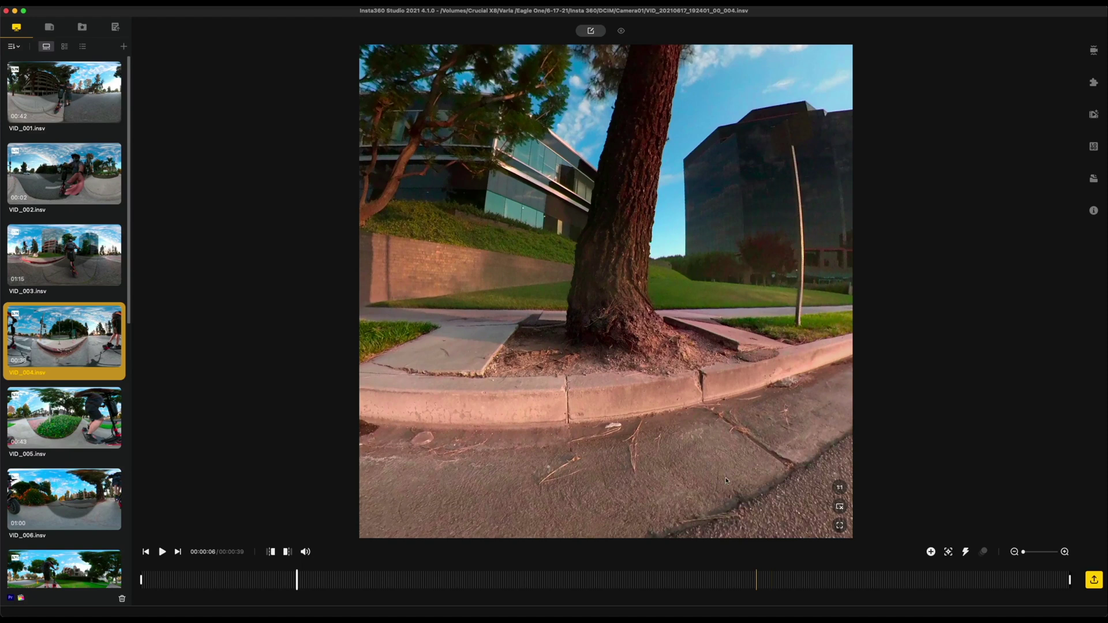
{"action": "left_click", "coordinate": [840, 493]}
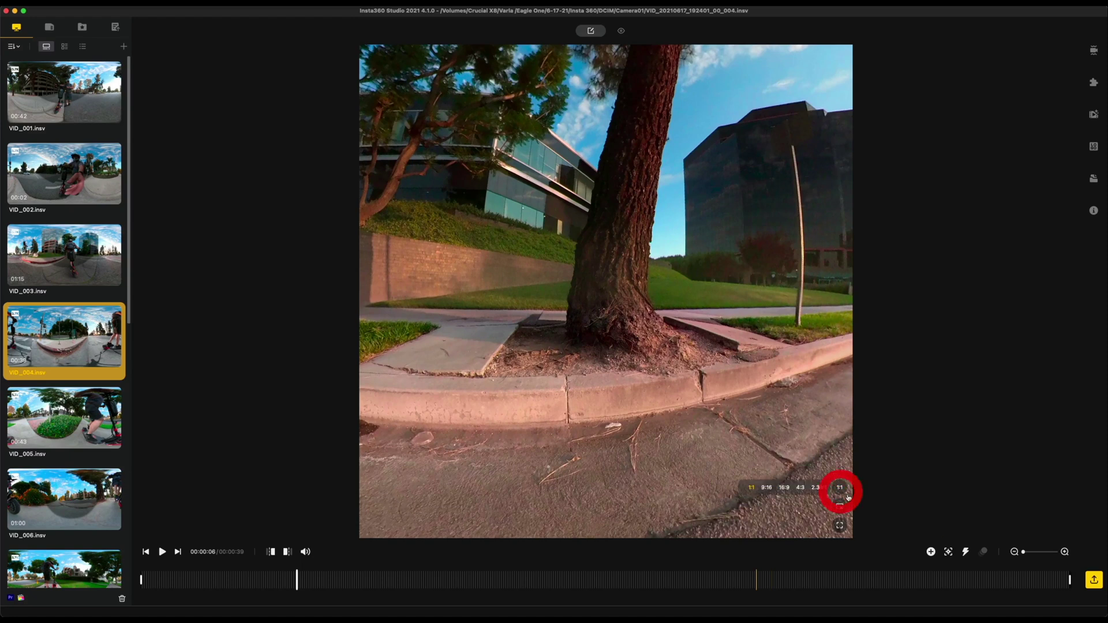
{"action": "left_click", "coordinate": [770, 490]}
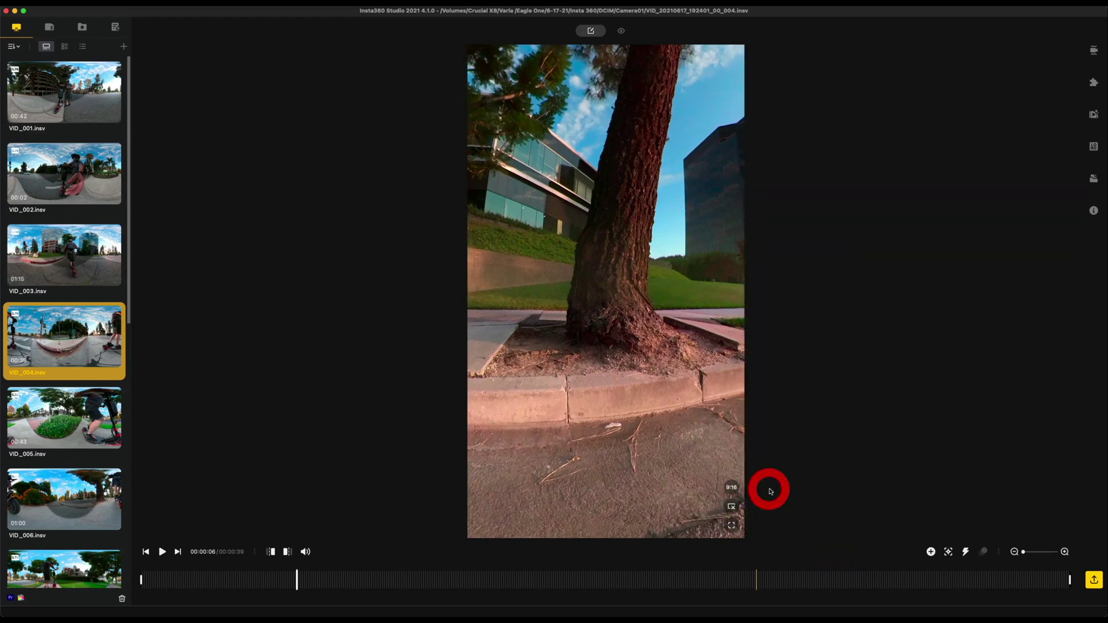
{"action": "left_click", "coordinate": [737, 491]}
{"action": "left_click", "coordinate": [680, 491]}
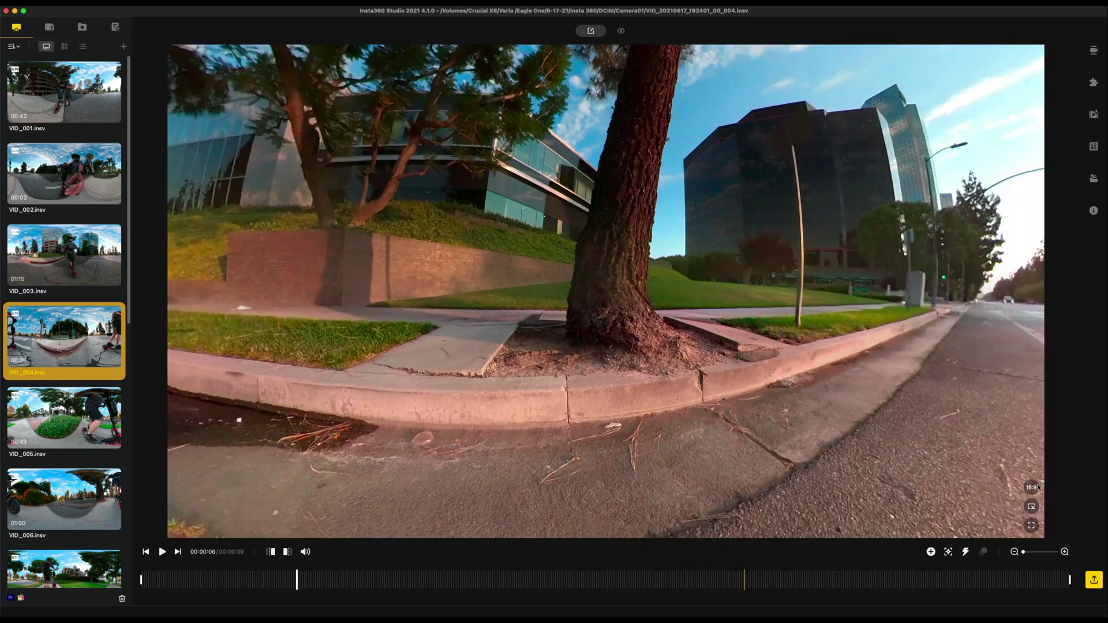
{"action": "left_click", "coordinate": [1030, 487]}
{"action": "left_click", "coordinate": [989, 489]}
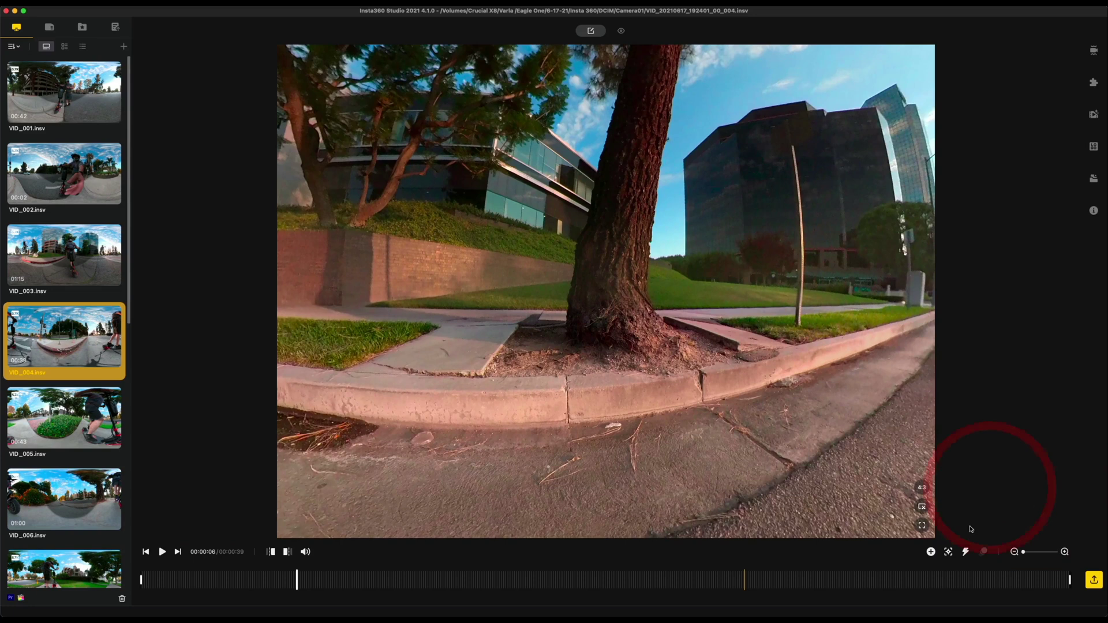
Set the clip's aspect ratio to 2.35:1 and turn the view from the tree to the rider and scooter
{"action": "left_click", "coordinate": [921, 488]}
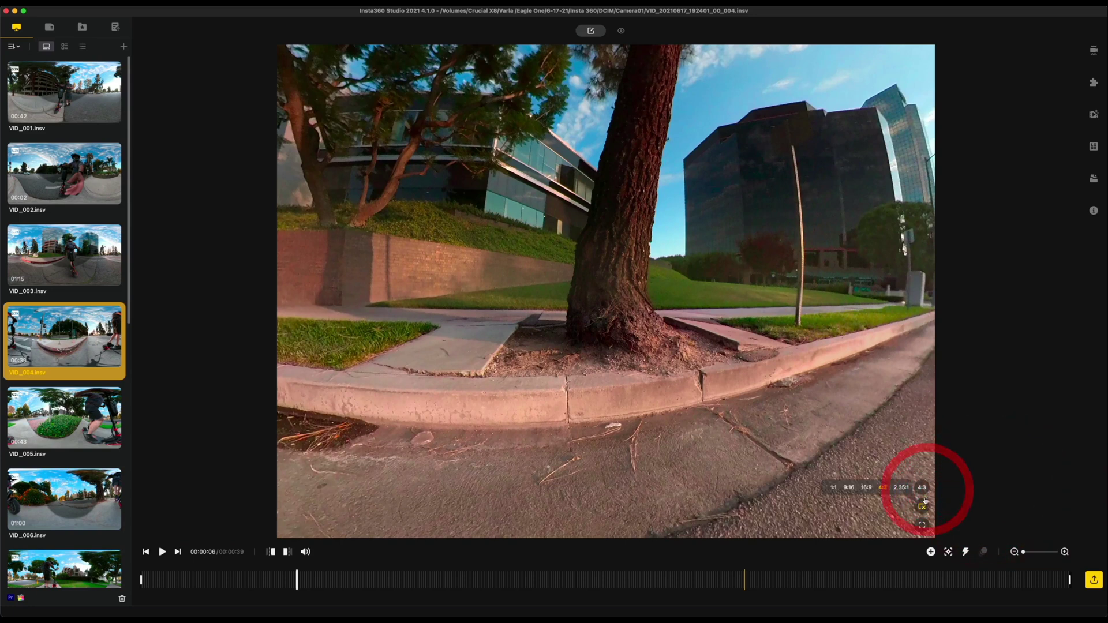
{"action": "left_click", "coordinate": [902, 487]}
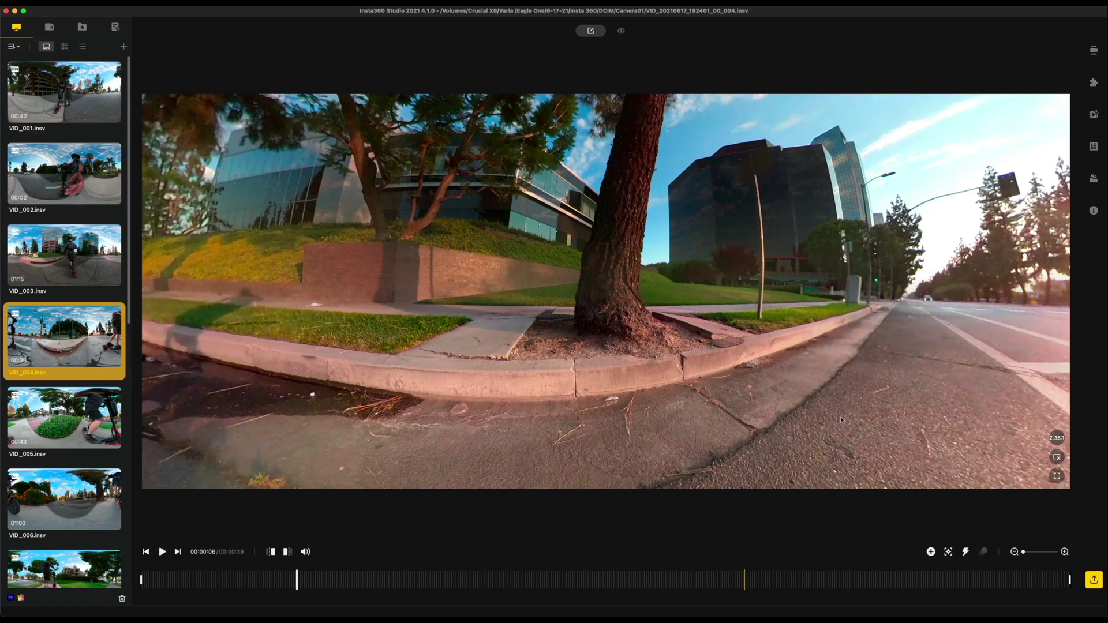
{"action": "left_click_drag", "start_coordinate": [904, 289], "coordinate": [374, 295]}
{"action": "left_click", "coordinate": [366, 289]}
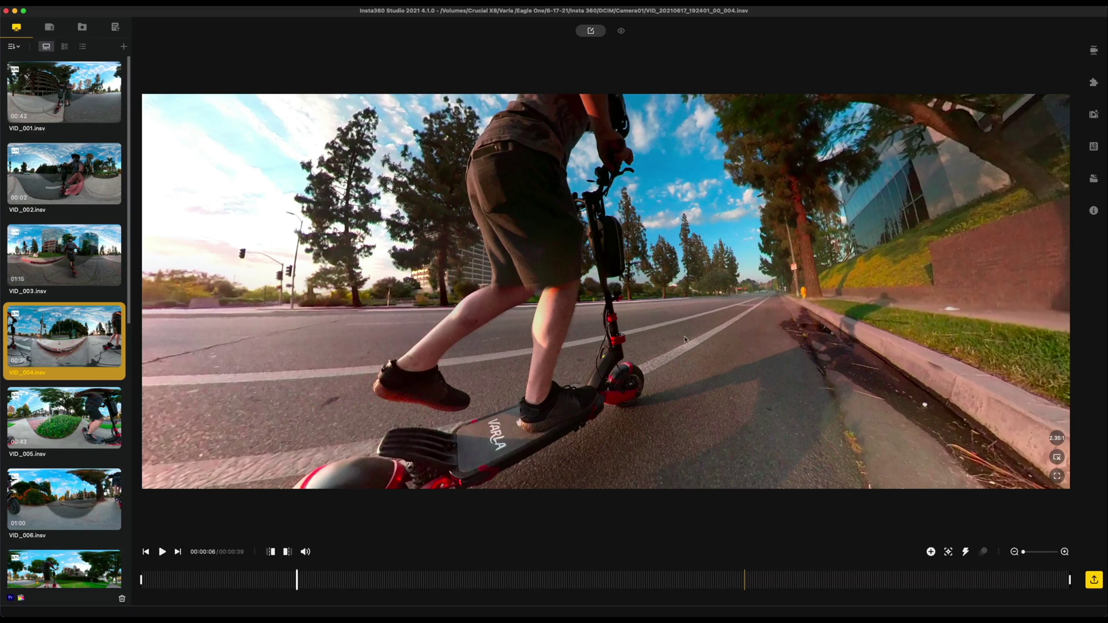
Scrub through the widescreen clip between about 00:00:15 and 00:00:26, stopping at 00:00:21
{"action": "left_click", "coordinate": [512, 578]}
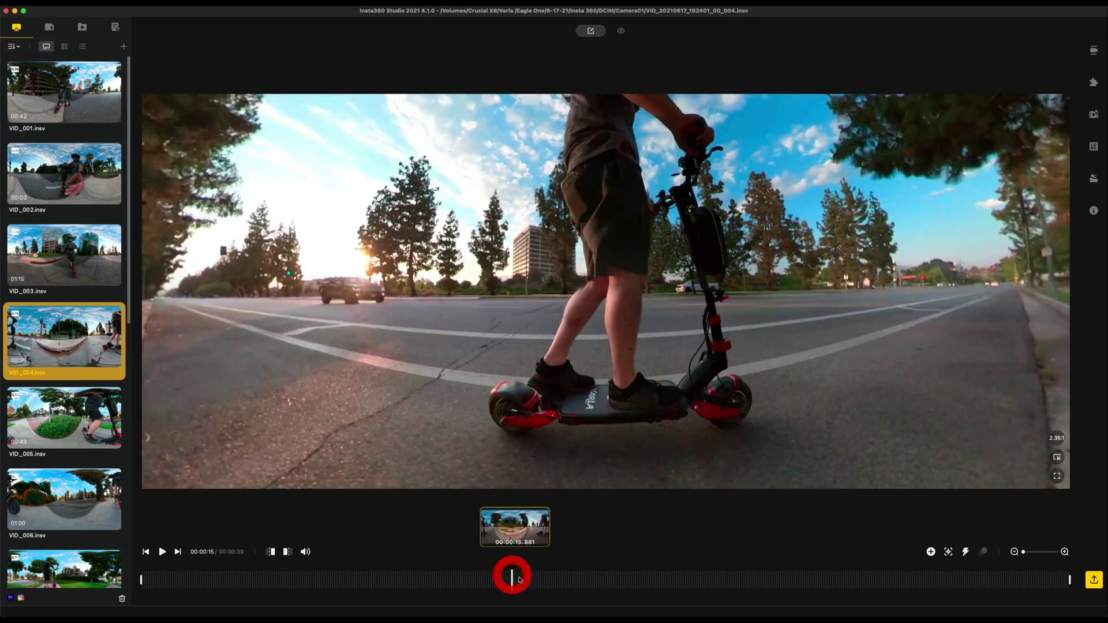
{"action": "left_click_drag", "start_coordinate": [519, 579], "coordinate": [760, 577]}
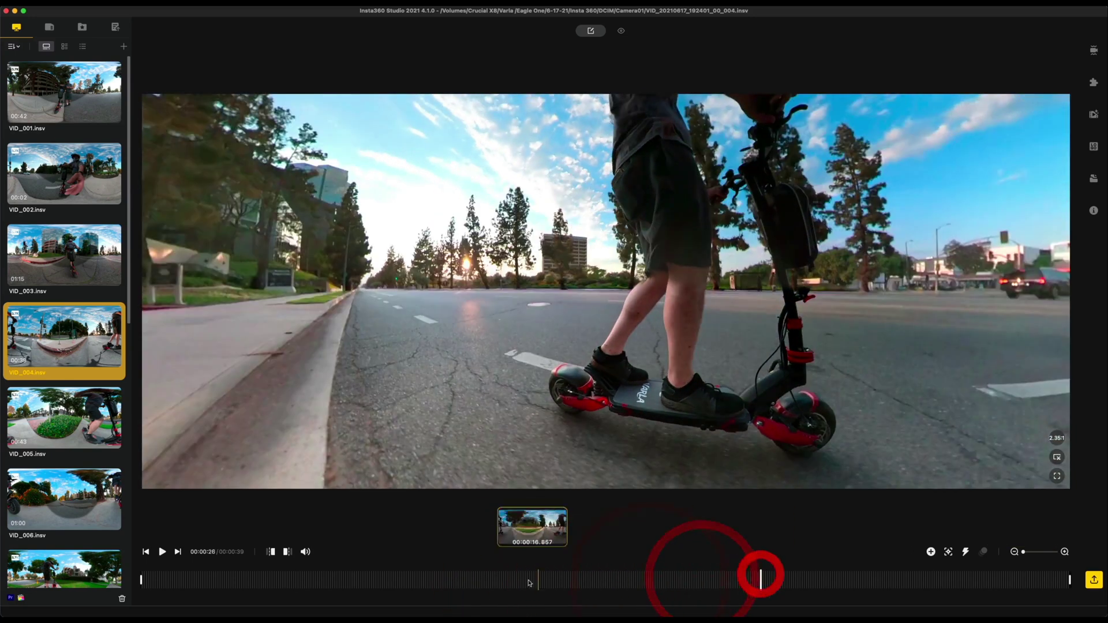
{"action": "left_click", "coordinate": [464, 582]}
{"action": "left_click", "coordinate": [594, 579]}
{"action": "left_click", "coordinate": [638, 578]}
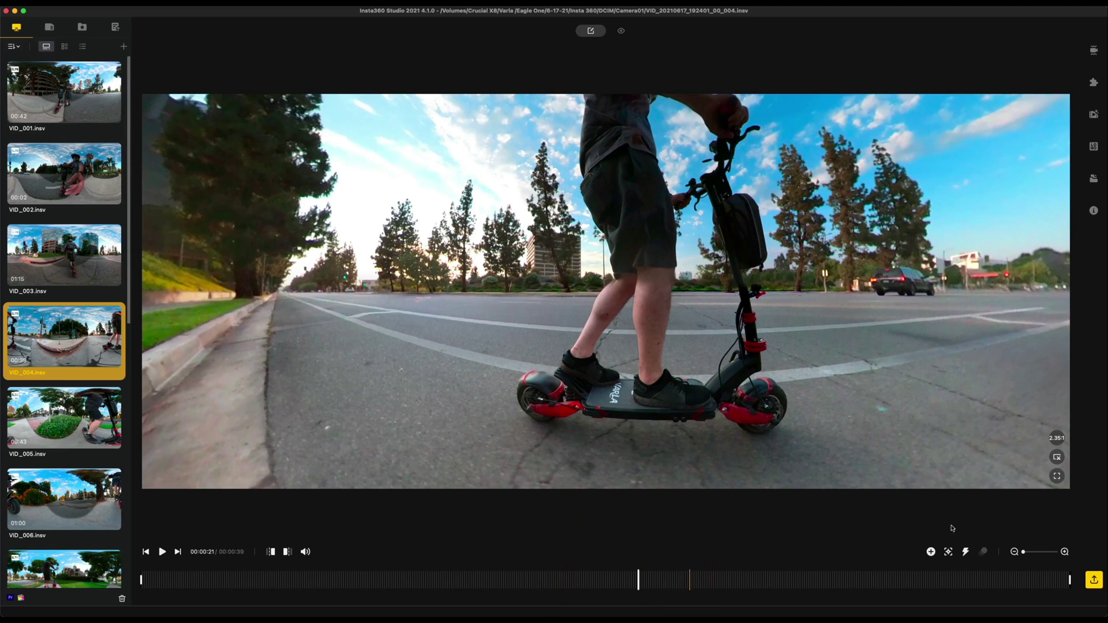
Add a speed segment after 00:00:18, play it back, and extend its end to about 00:00:21.6
{"action": "left_click_drag", "start_coordinate": [1024, 552], "coordinate": [1043, 552]}
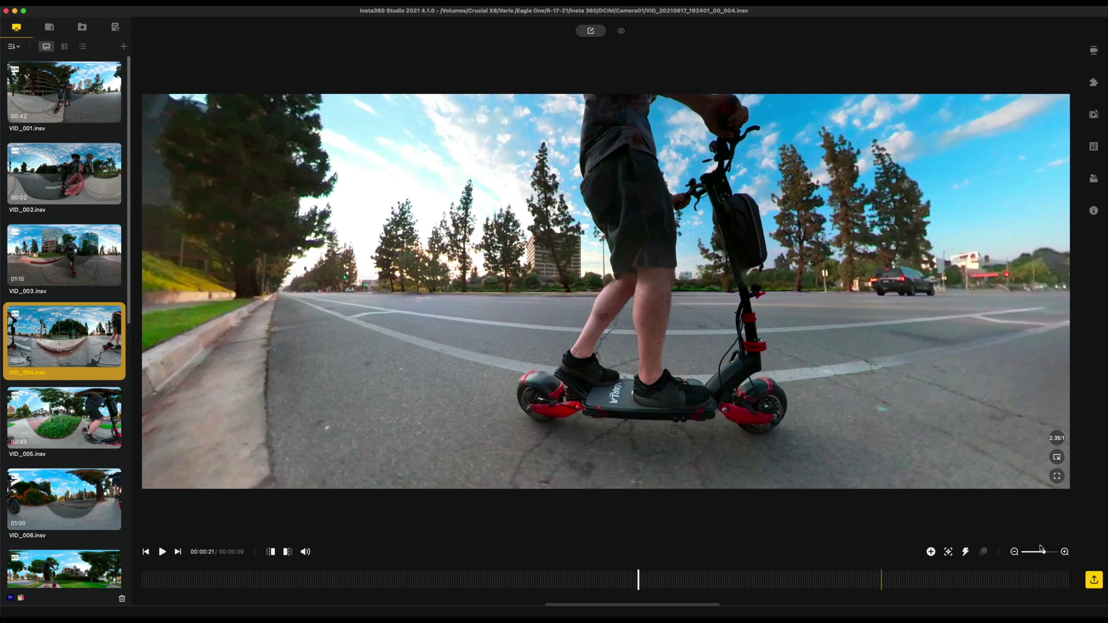
{"action": "mouse_move", "coordinate": [1044, 553]}
{"action": "left_mouse_down"}
{"action": "mouse_move", "coordinate": [1056, 556]}
{"action": "mouse_move", "coordinate": [1043, 557]}
{"action": "left_mouse_up"}
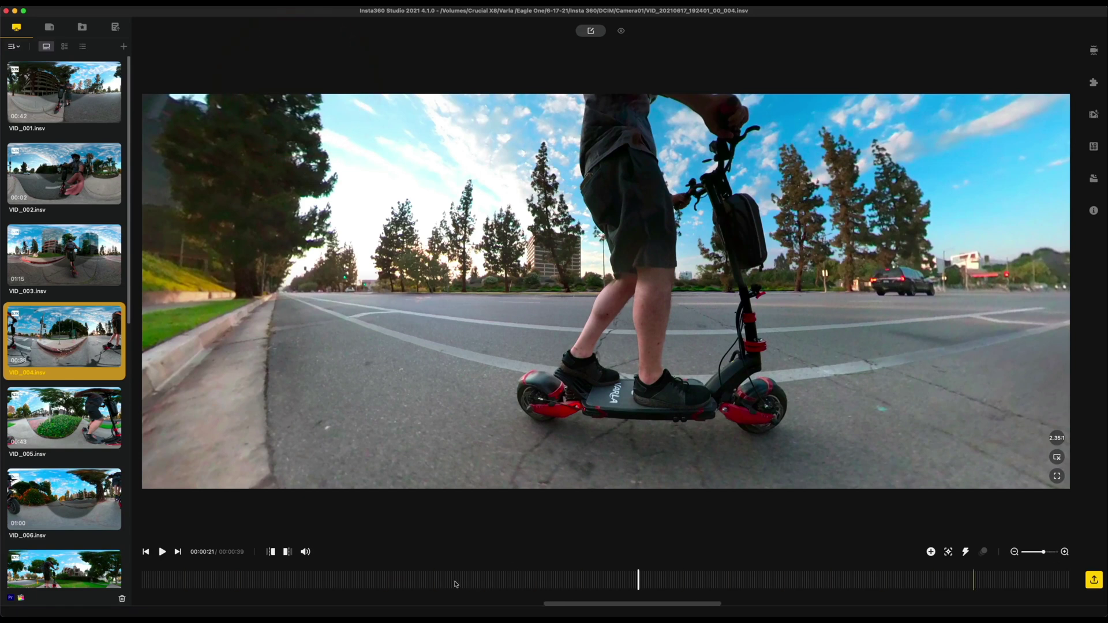
{"action": "left_click", "coordinate": [372, 577]}
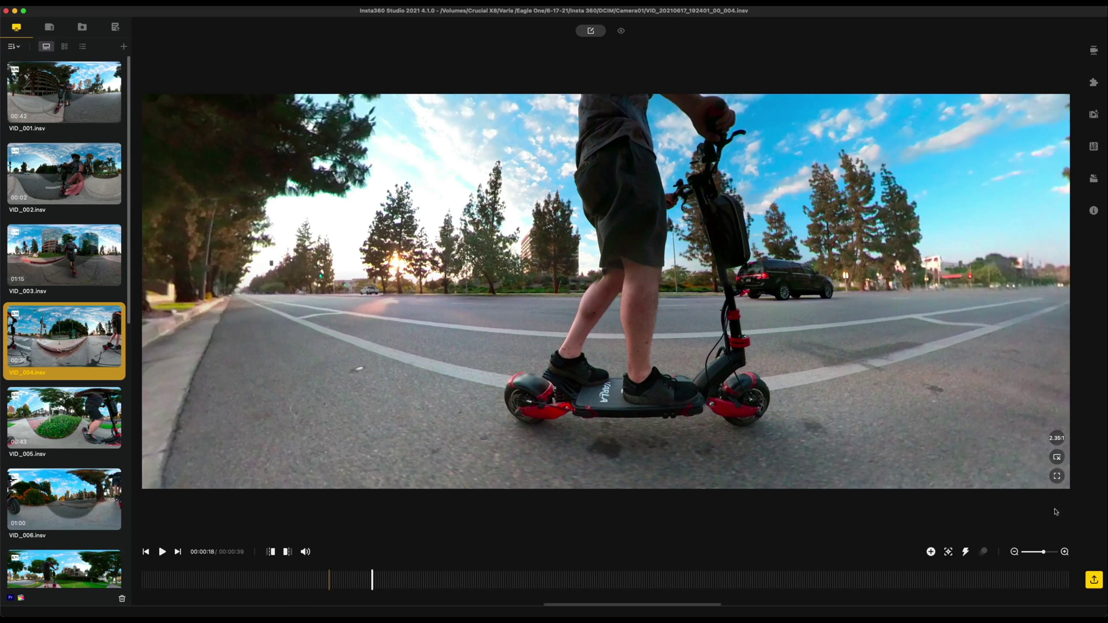
{"action": "left_click", "coordinate": [967, 554]}
{"action": "left_click_drag", "start_coordinate": [399, 583], "coordinate": [642, 584]}
{"action": "left_click", "coordinate": [441, 562]}
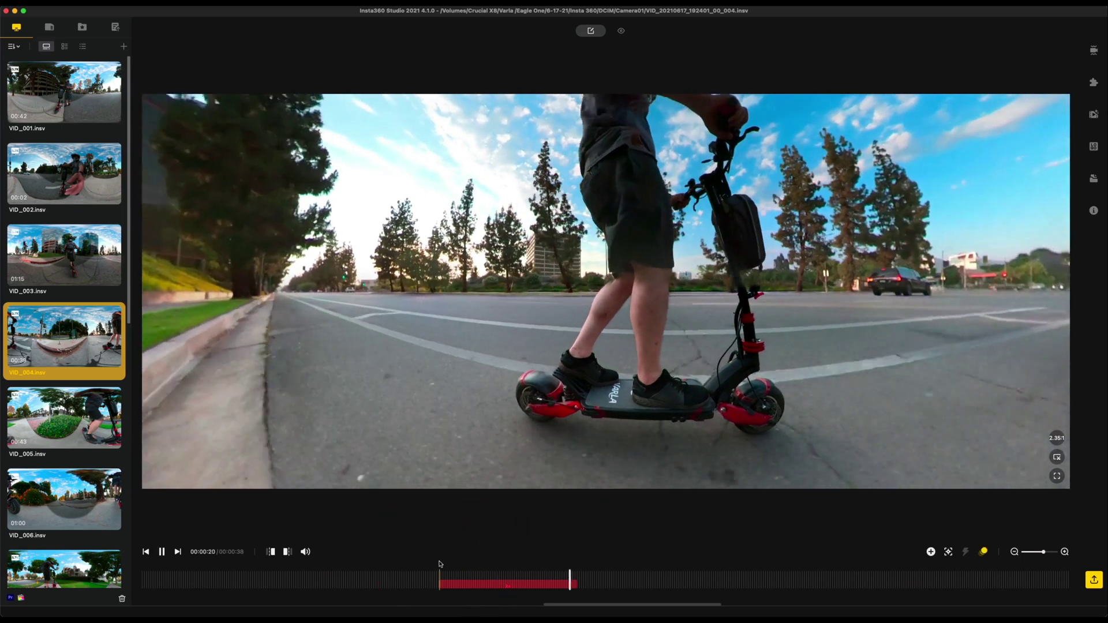
{"action": "left_click", "coordinate": [440, 574]}
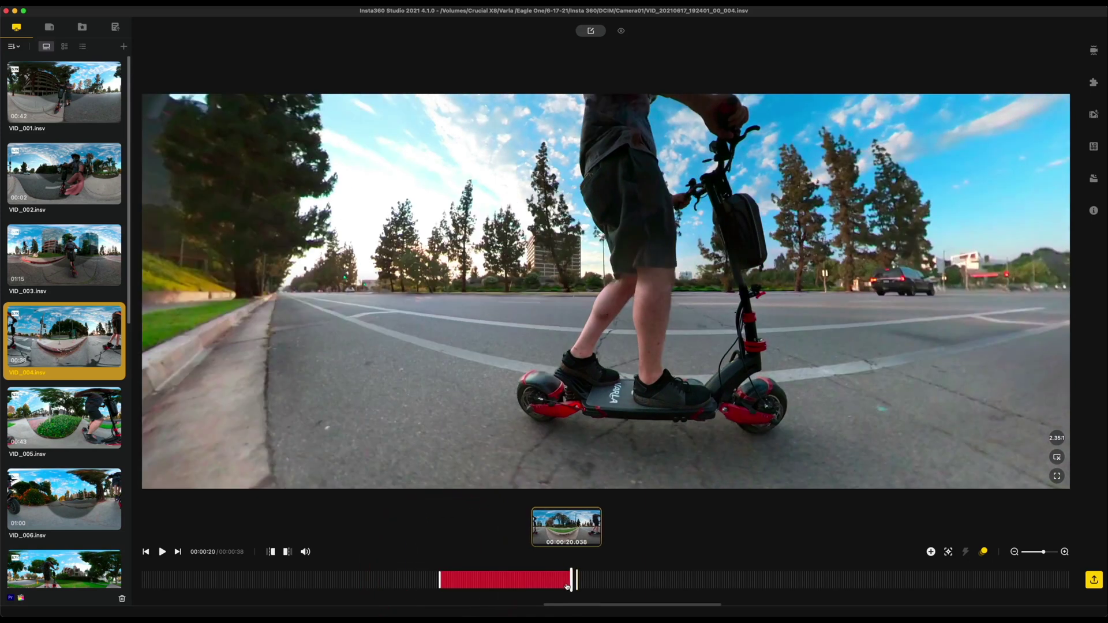
{"action": "left_click_drag", "start_coordinate": [567, 586], "coordinate": [797, 575]}
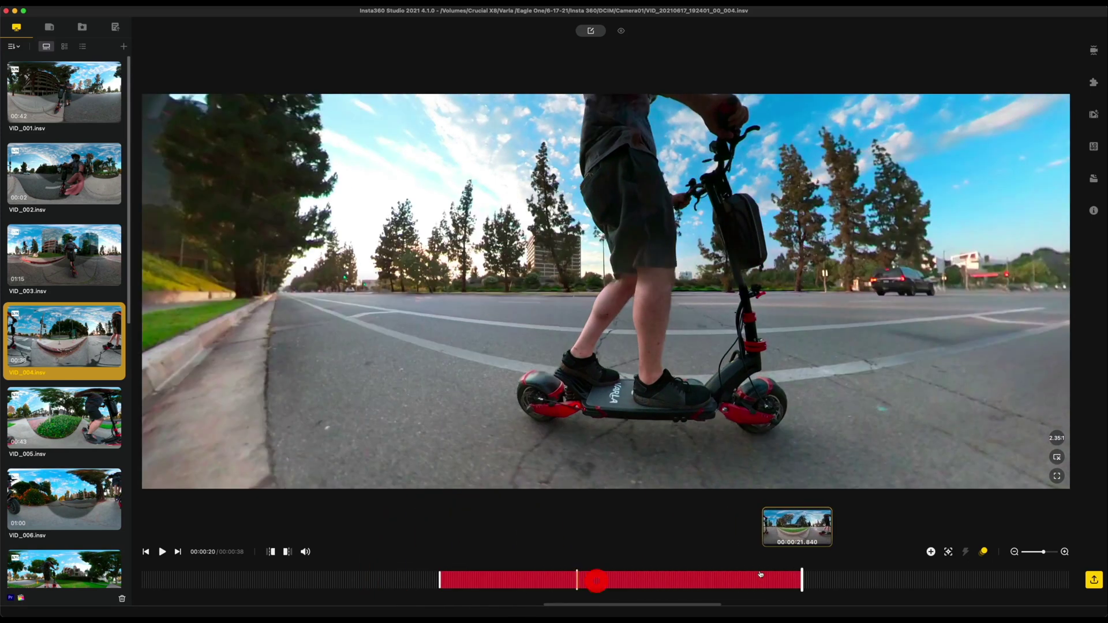
Set the speed segment to 1/4x and play it back, then change its speed to 64x
{"action": "left_click", "coordinate": [596, 580]}
{"action": "left_click", "coordinate": [406, 582]}
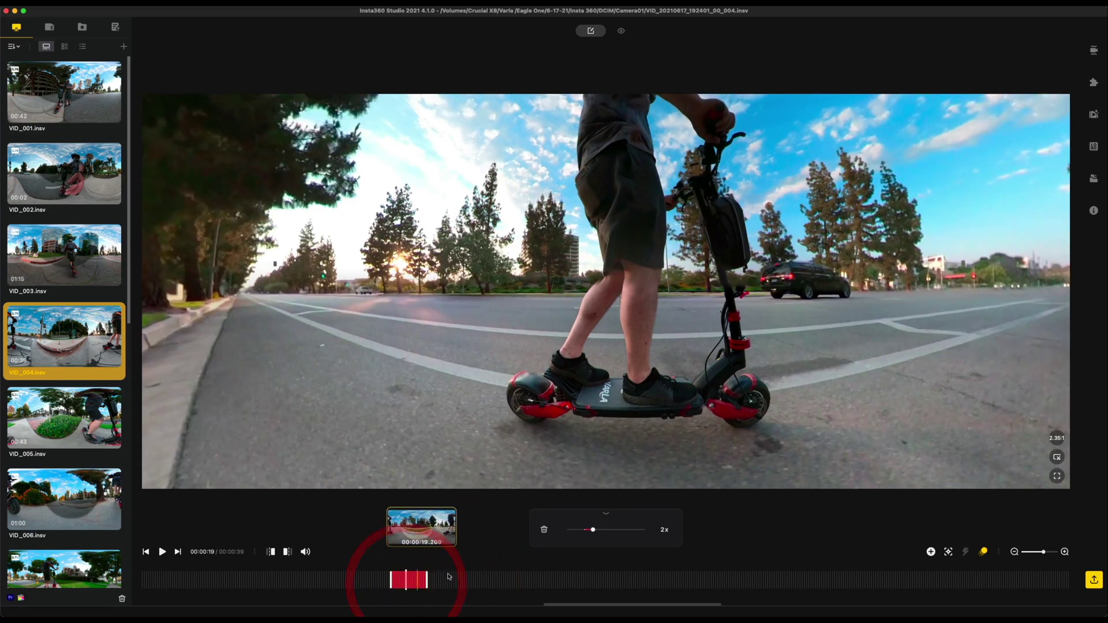
{"action": "left_click_drag", "start_coordinate": [591, 530], "coordinate": [569, 533]}
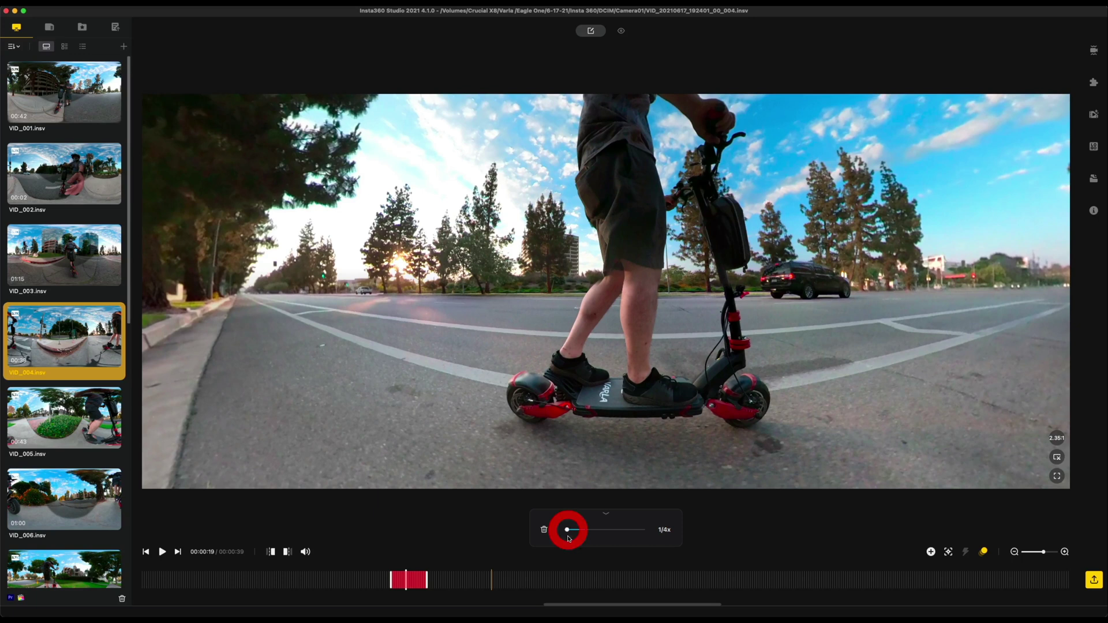
{"action": "left_click", "coordinate": [286, 570]}
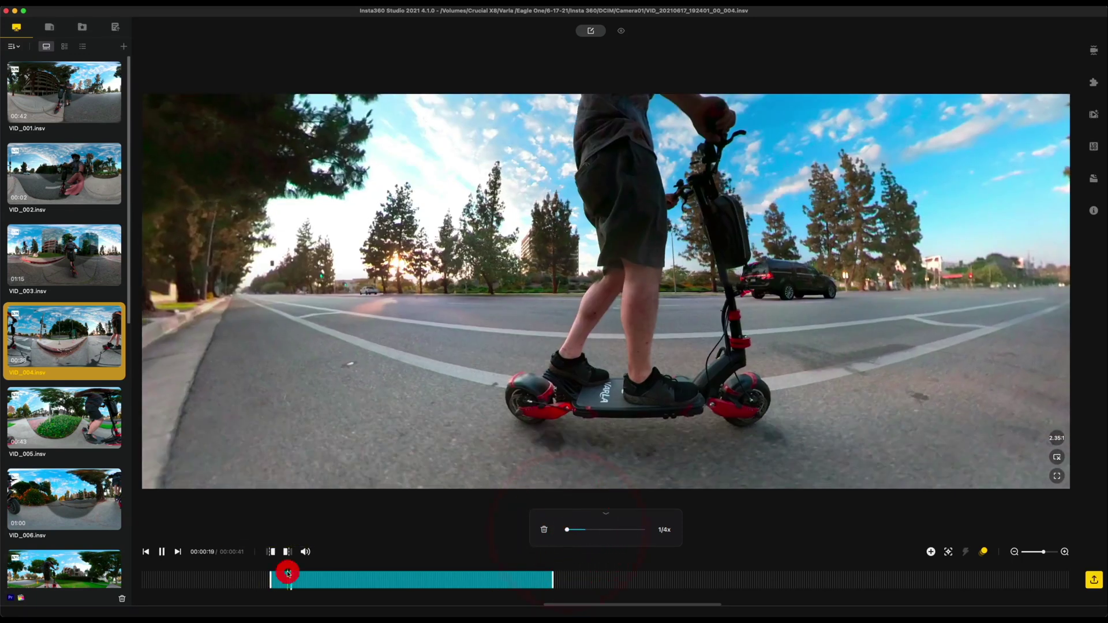
{"action": "key", "text": "space"}
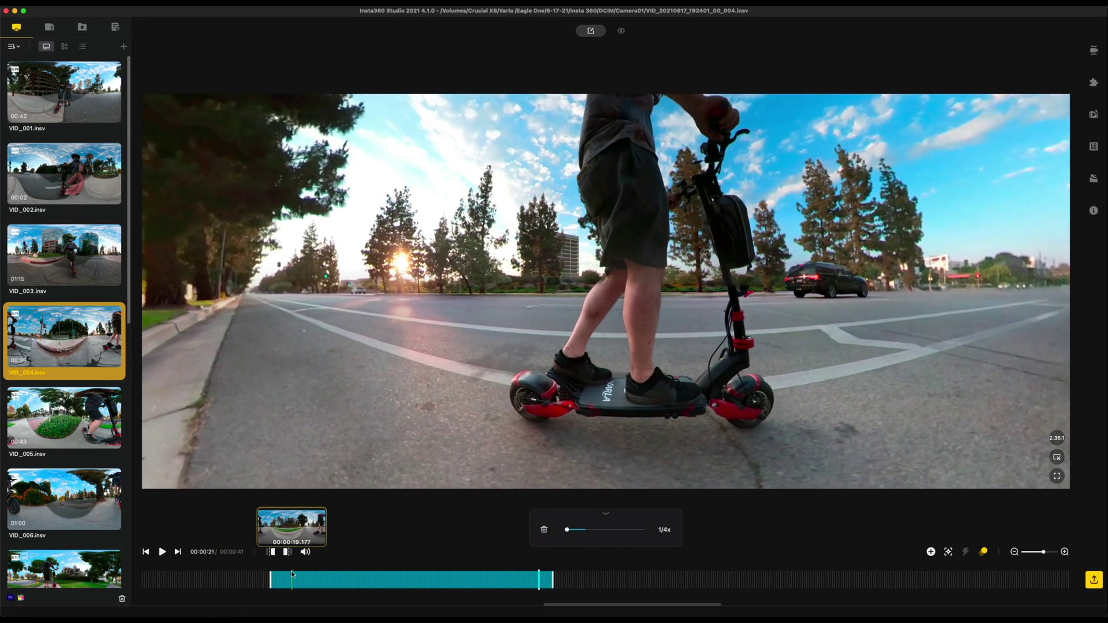
{"action": "left_click", "coordinate": [343, 572]}
{"action": "left_click_drag", "start_coordinate": [571, 531], "coordinate": [644, 530]}
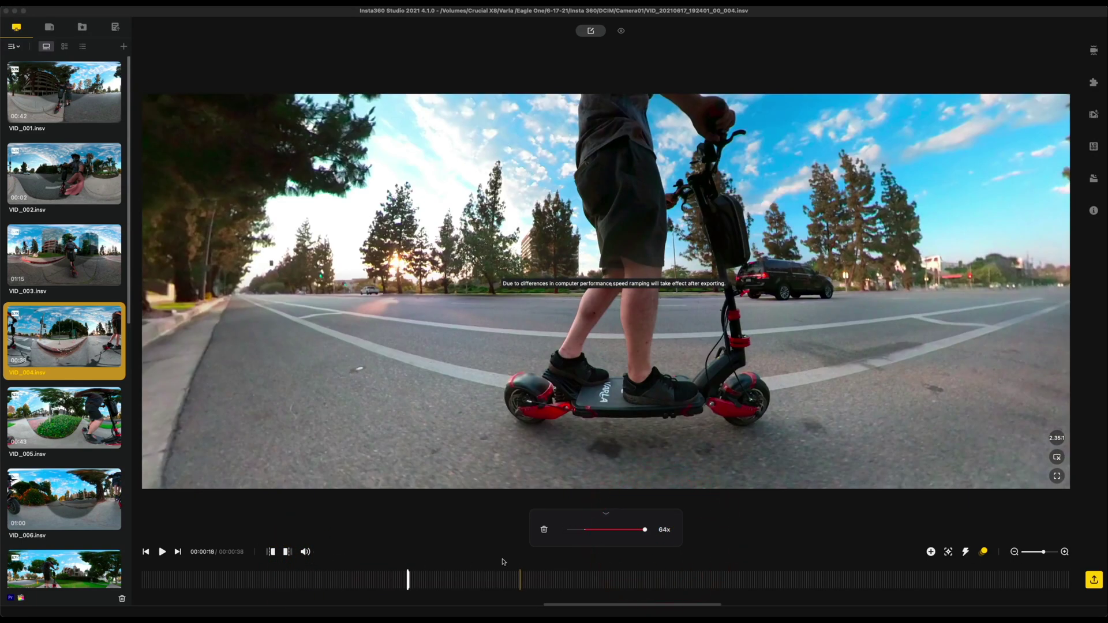
Play back the 64x speed segment, stop at 00:00:19, and turn the view toward the road and sidewalk ahead of the scooter
{"action": "left_click", "coordinate": [413, 577]}
{"action": "left_click", "coordinate": [397, 561]}
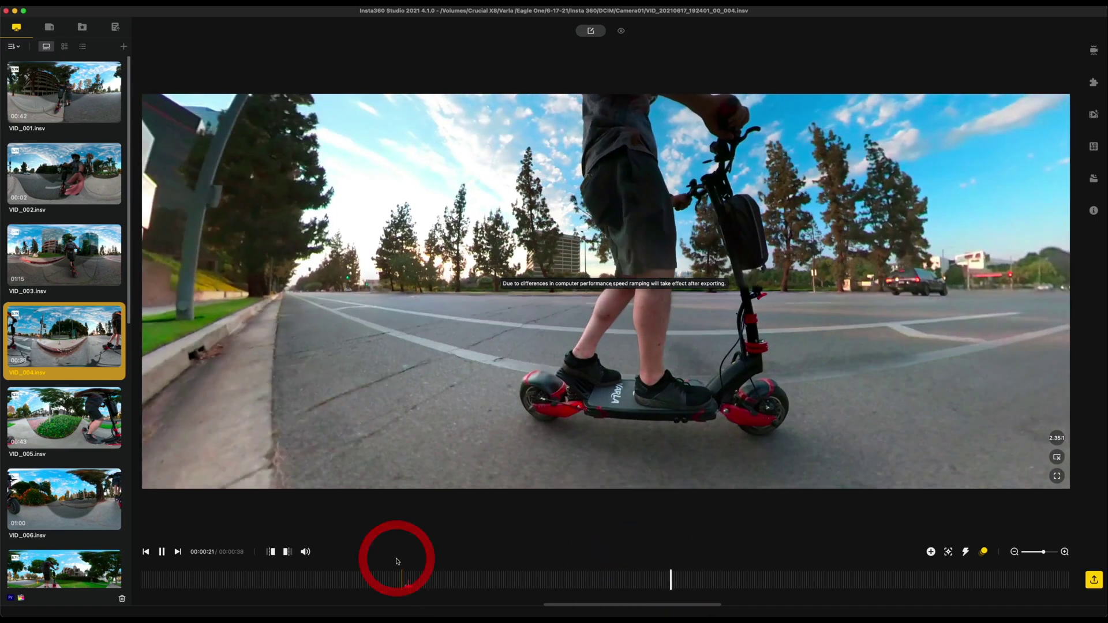
{"action": "left_click", "coordinate": [424, 577]}
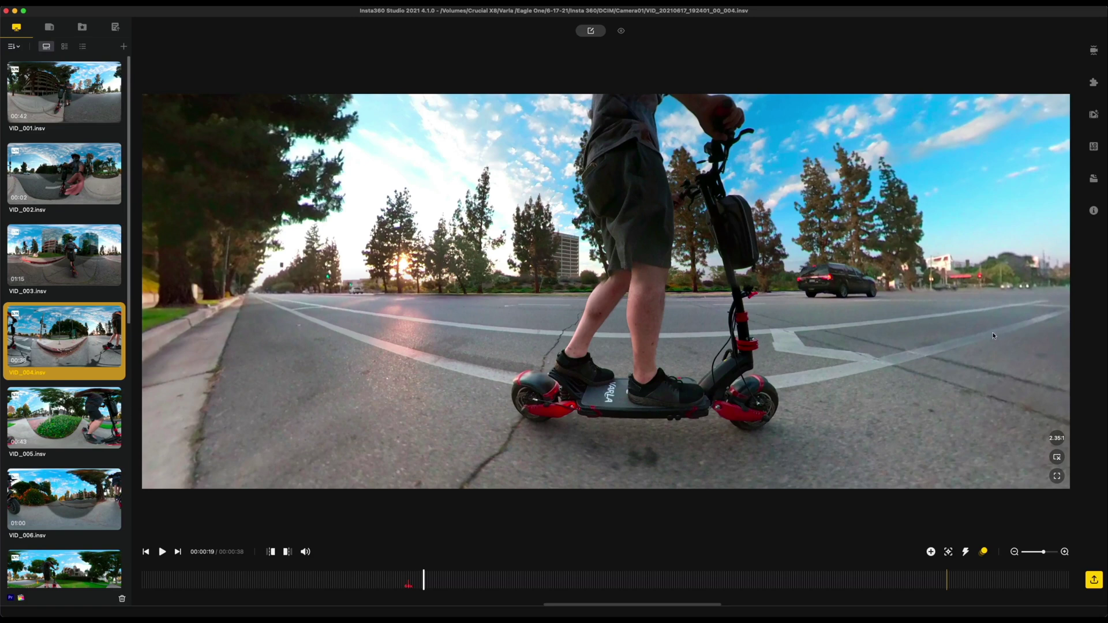
{"action": "left_click_drag", "start_coordinate": [595, 315], "coordinate": [674, 283]}
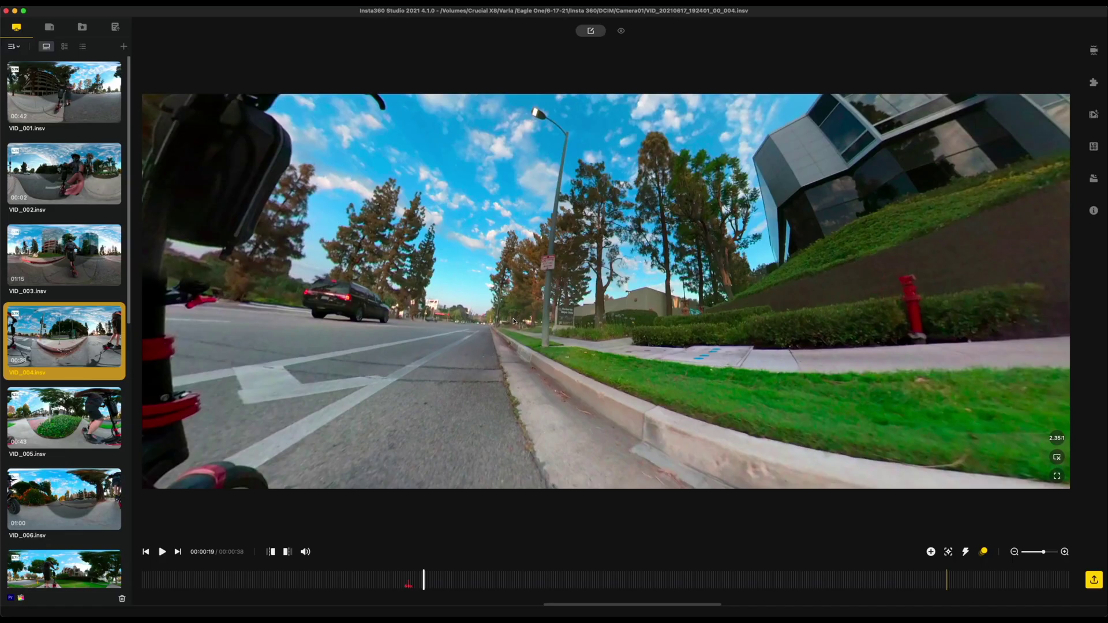
{"action": "left_click_drag", "start_coordinate": [554, 277], "coordinate": [609, 283]}
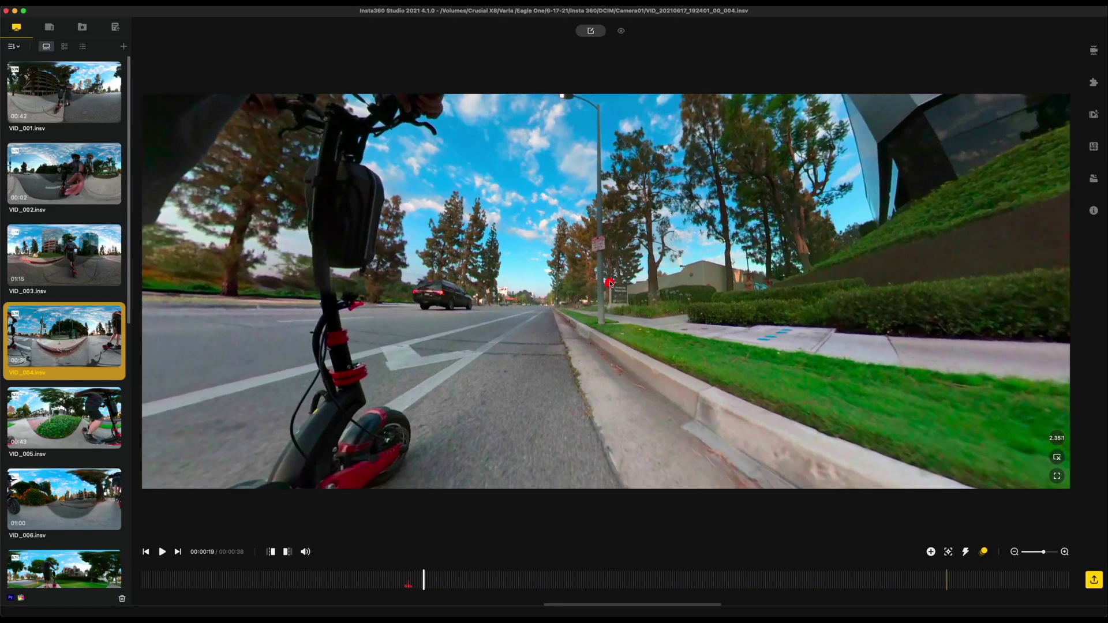
Check the save options for a screenshot of the current frame without saving it, and preview the clip full screen before returning to the editor
{"action": "left_click", "coordinate": [1057, 459]}
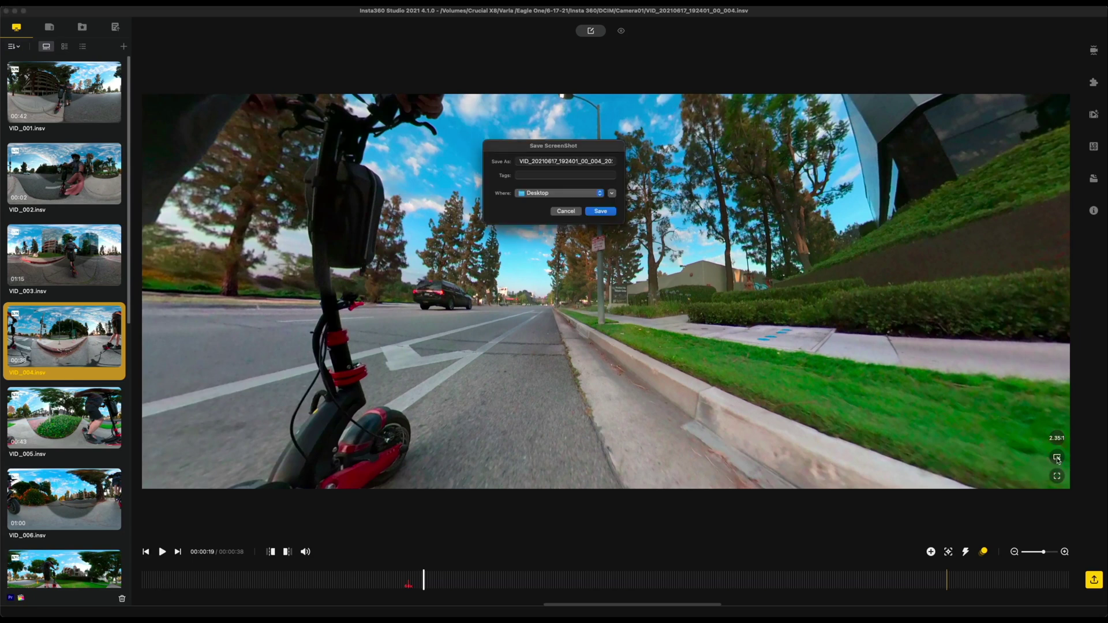
{"action": "left_click", "coordinate": [531, 195]}
{"action": "left_click", "coordinate": [663, 180]}
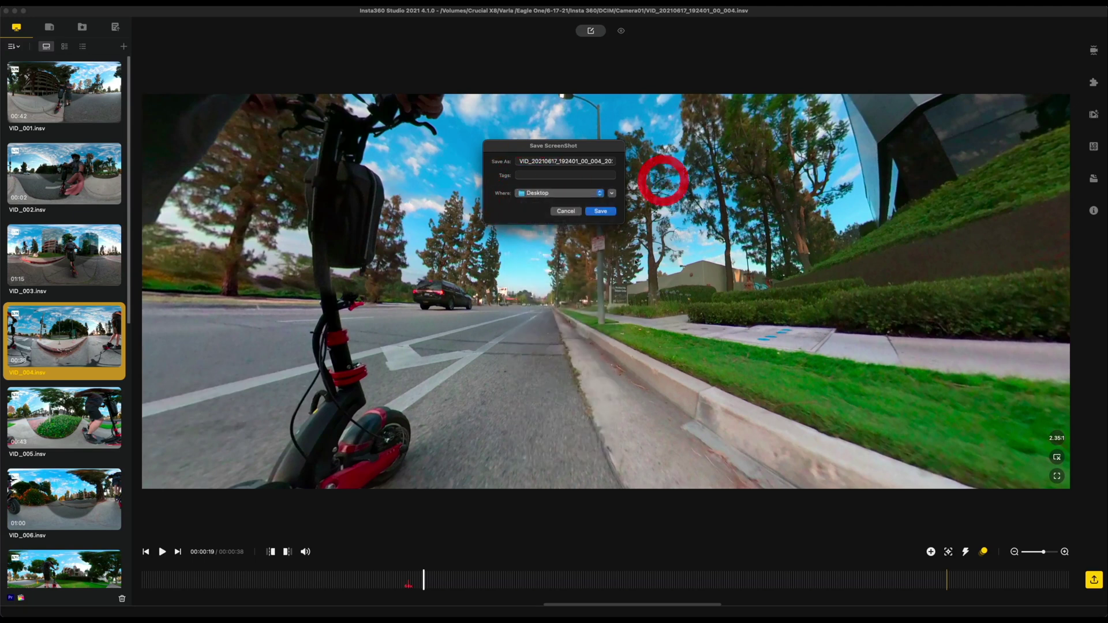
{"action": "left_click", "coordinate": [561, 212]}
{"action": "left_click", "coordinate": [1058, 477]}
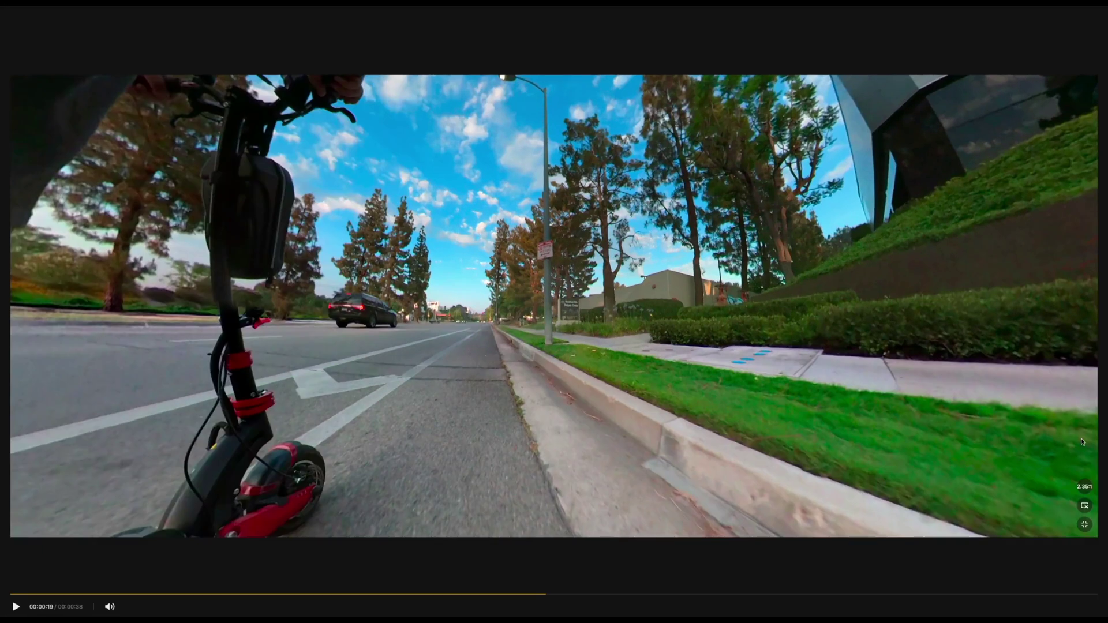
{"action": "left_click", "coordinate": [962, 38]}
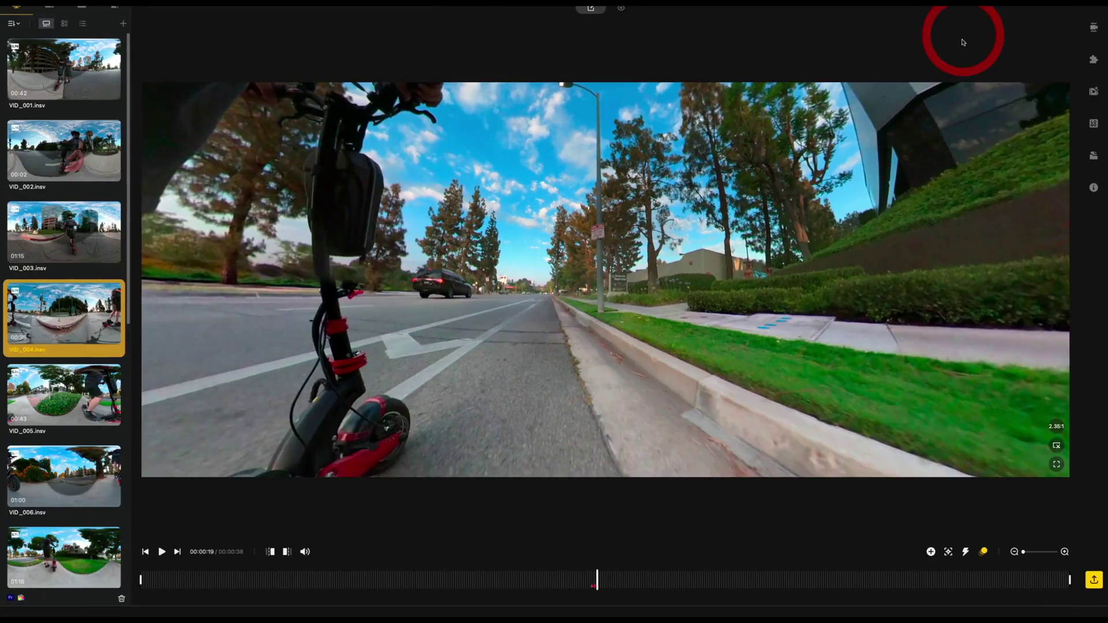
Toggle Direction Lock off and back on, and turn off FlowState Stabilization
{"action": "left_click", "coordinate": [1092, 28]}
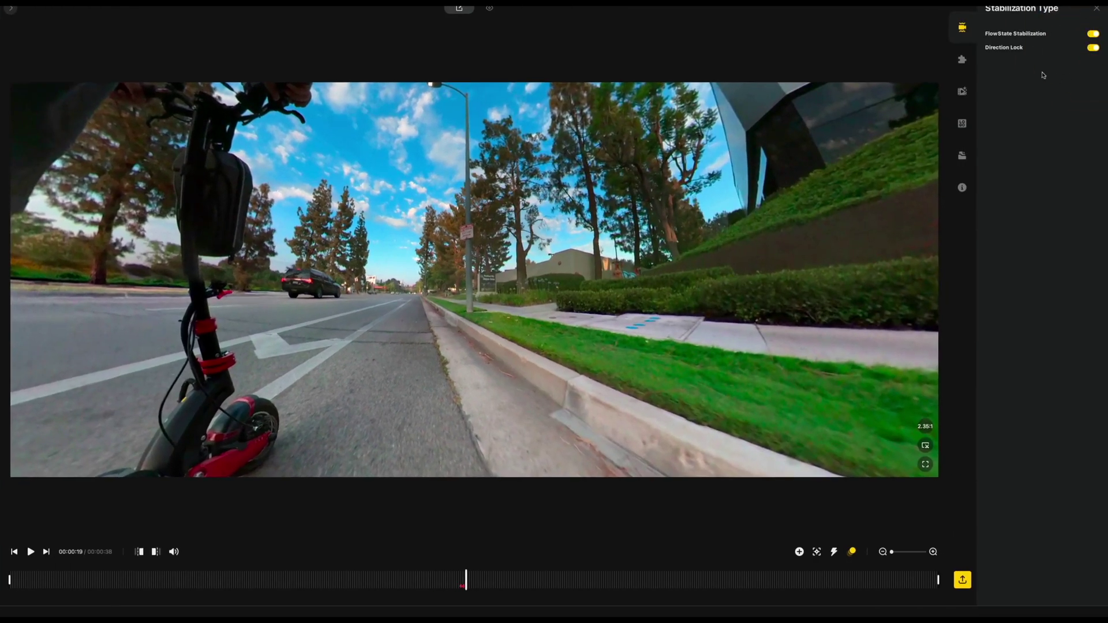
{"action": "left_click", "coordinate": [1092, 47]}
{"action": "left_click", "coordinate": [1092, 48]}
{"action": "left_click", "coordinate": [1093, 34]}
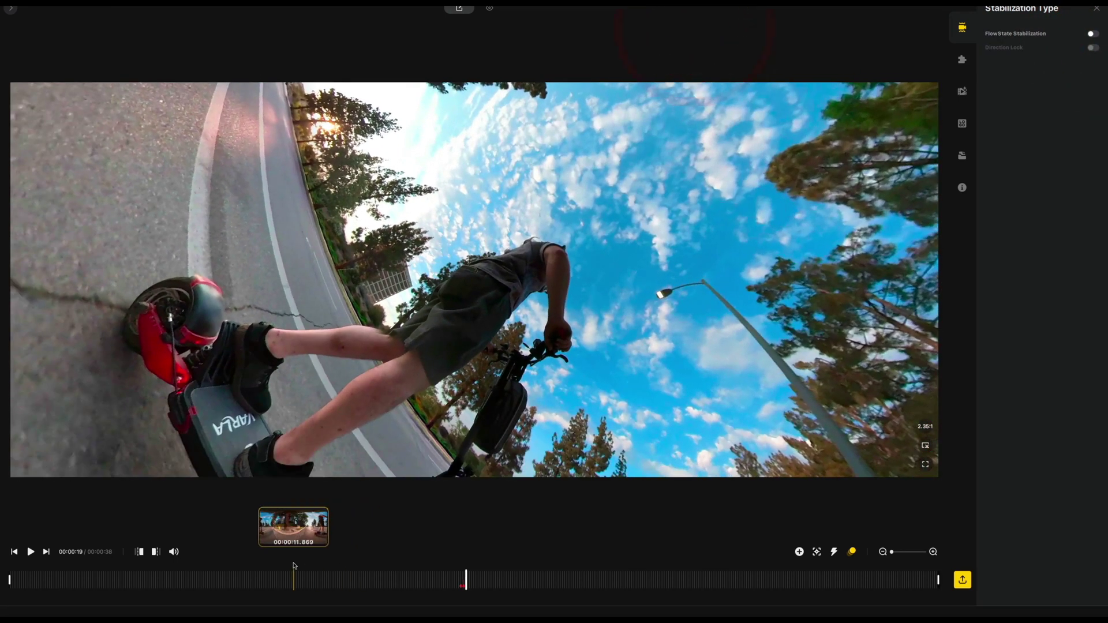
Play the clip from about 00:00:11.9, switching FlowState Stabilization on and off again during playback, and pause at 00:00:21
{"action": "left_click", "coordinate": [294, 577]}
{"action": "key", "text": "space"}
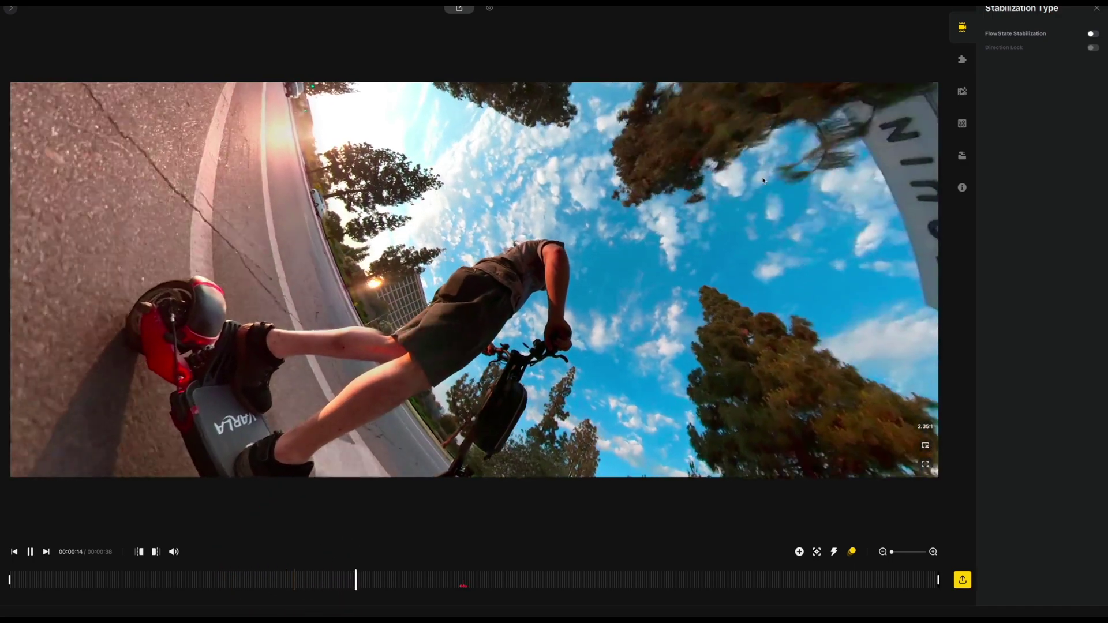
{"action": "left_click", "coordinate": [1091, 33]}
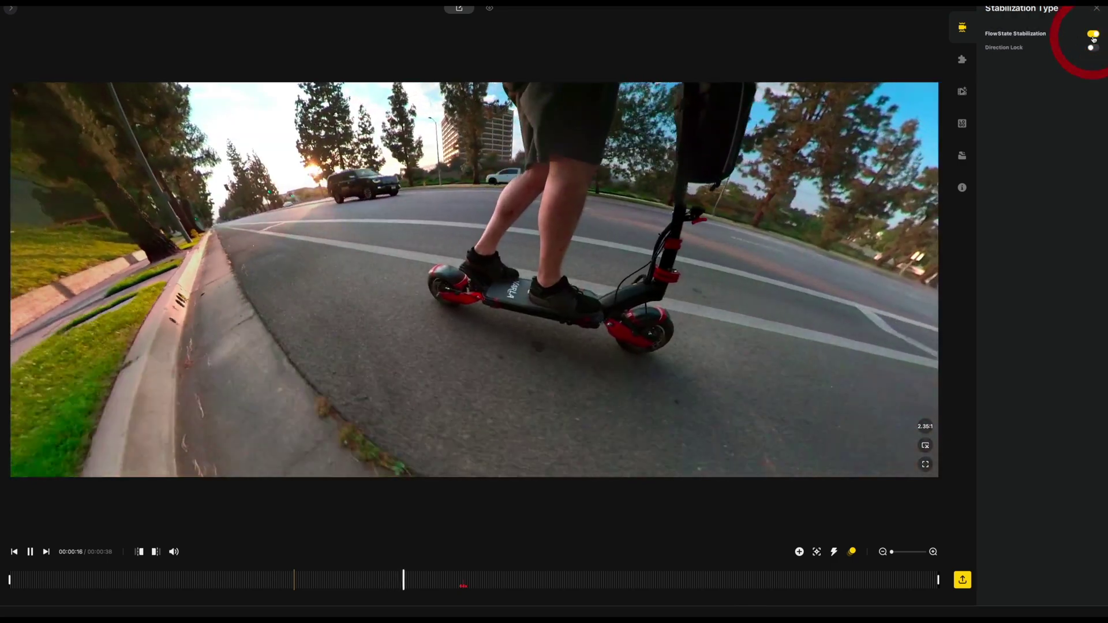
{"action": "left_click", "coordinate": [1092, 35]}
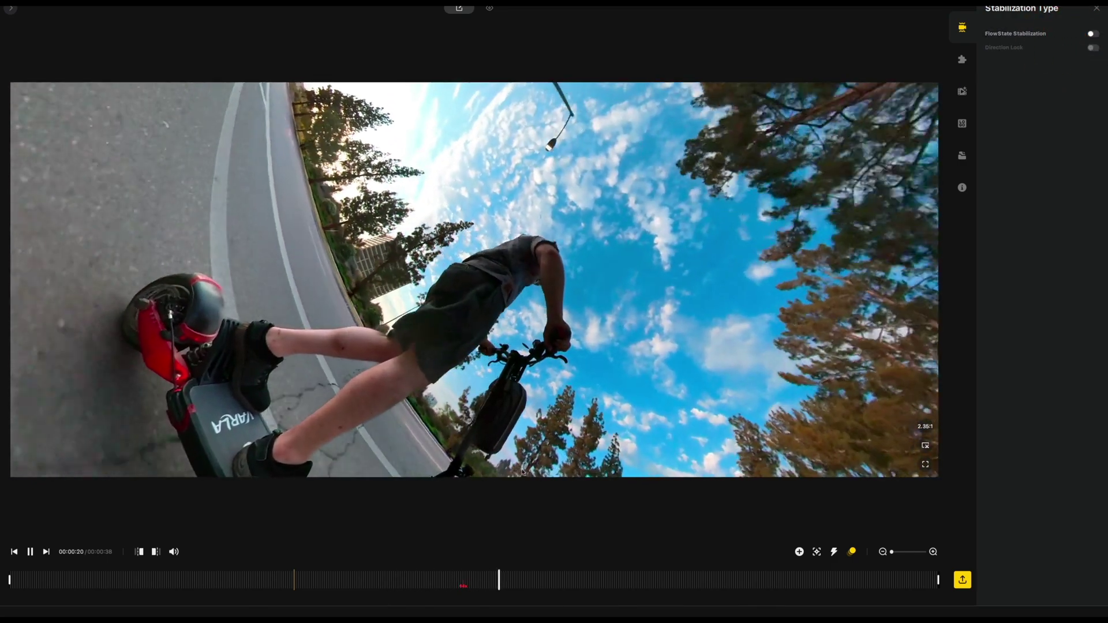
{"action": "key", "text": "space"}
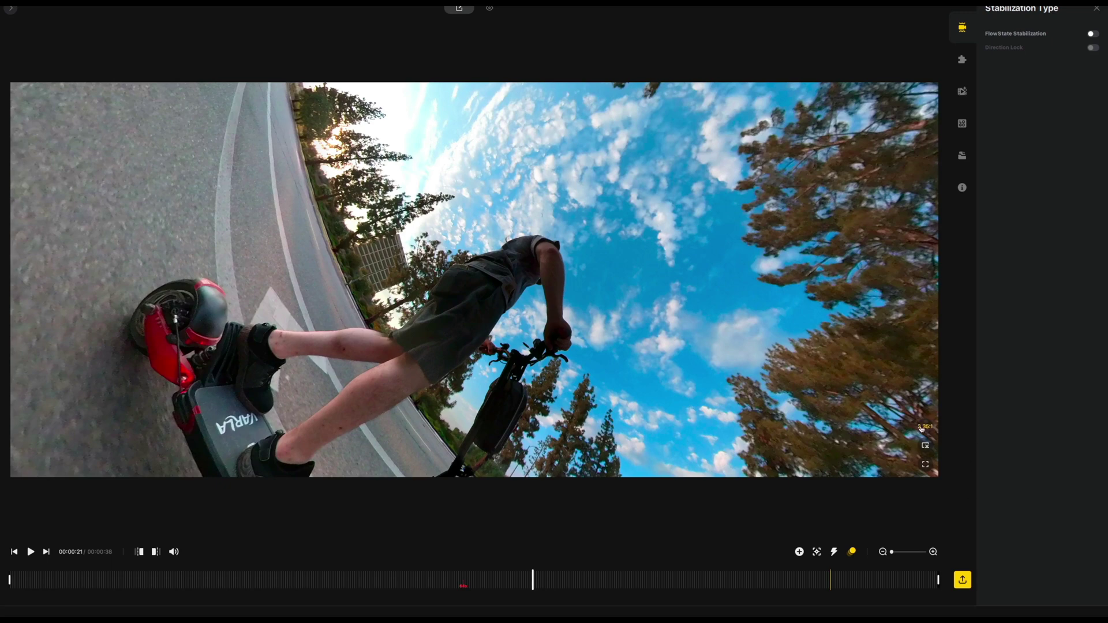
Set the clip's aspect ratio to 16:9 and turn the view to the curb, lawn and road
{"action": "left_click", "coordinate": [870, 427]}
{"action": "left_click_drag", "start_coordinate": [866, 409], "coordinate": [721, 144]}
{"action": "left_click_drag", "start_coordinate": [59, 304], "coordinate": [620, 116]}
{"action": "left_click_drag", "start_coordinate": [291, 225], "coordinate": [742, 141]}
{"action": "left_click_drag", "start_coordinate": [384, 153], "coordinate": [649, 282]}
{"action": "left_click_drag", "start_coordinate": [746, 265], "coordinate": [923, 115]}
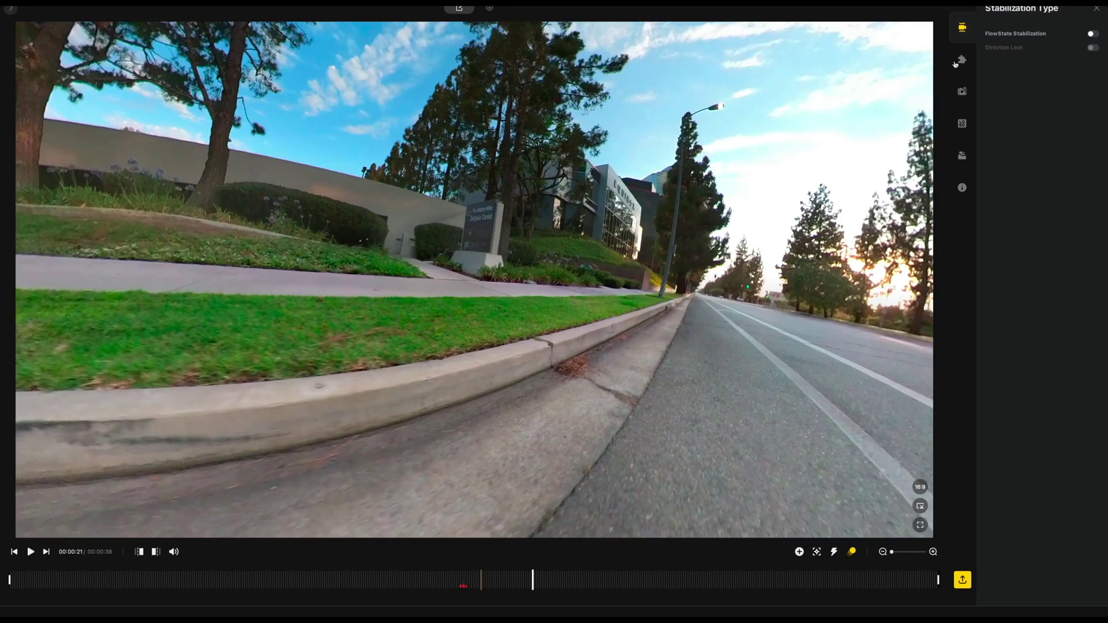
Try the Sticky Lens Guard, Premium Lens Guards and both Dive Case stitching options, and restore Normal stitching
{"action": "left_click", "coordinate": [960, 61]}
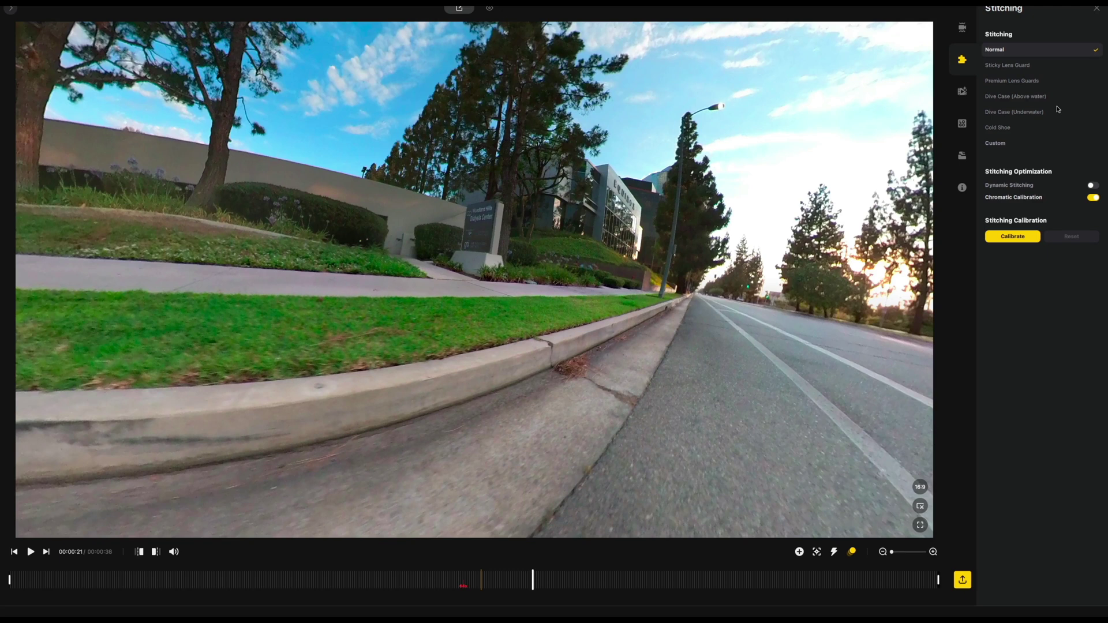
{"action": "left_click", "coordinate": [996, 67]}
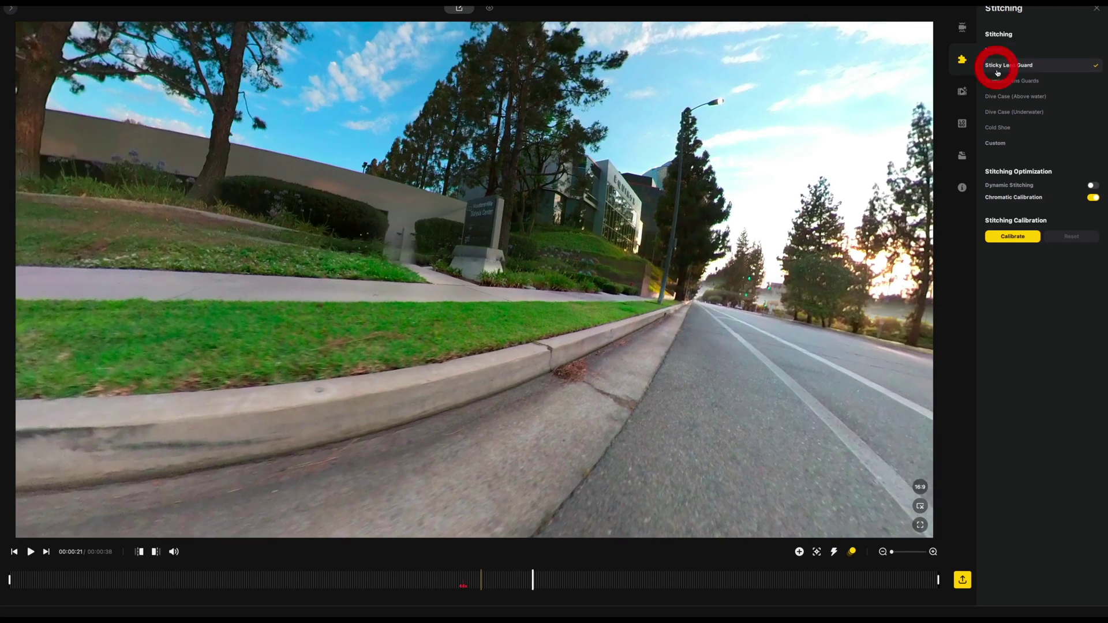
{"action": "left_click", "coordinate": [997, 81]}
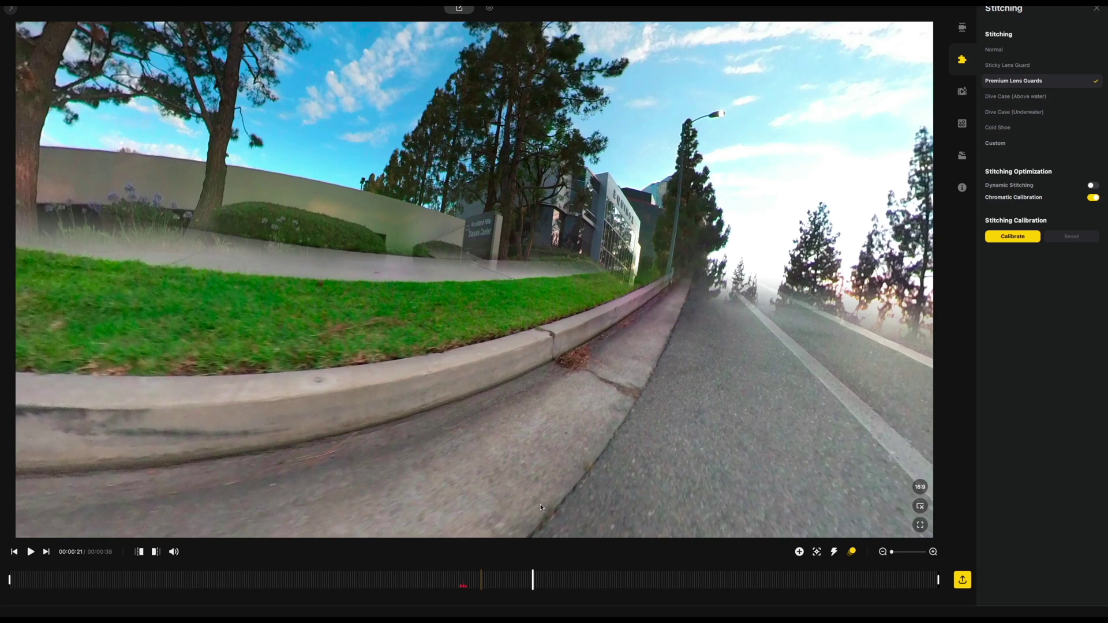
{"action": "left_click", "coordinate": [1003, 95]}
{"action": "left_click", "coordinate": [1004, 112]}
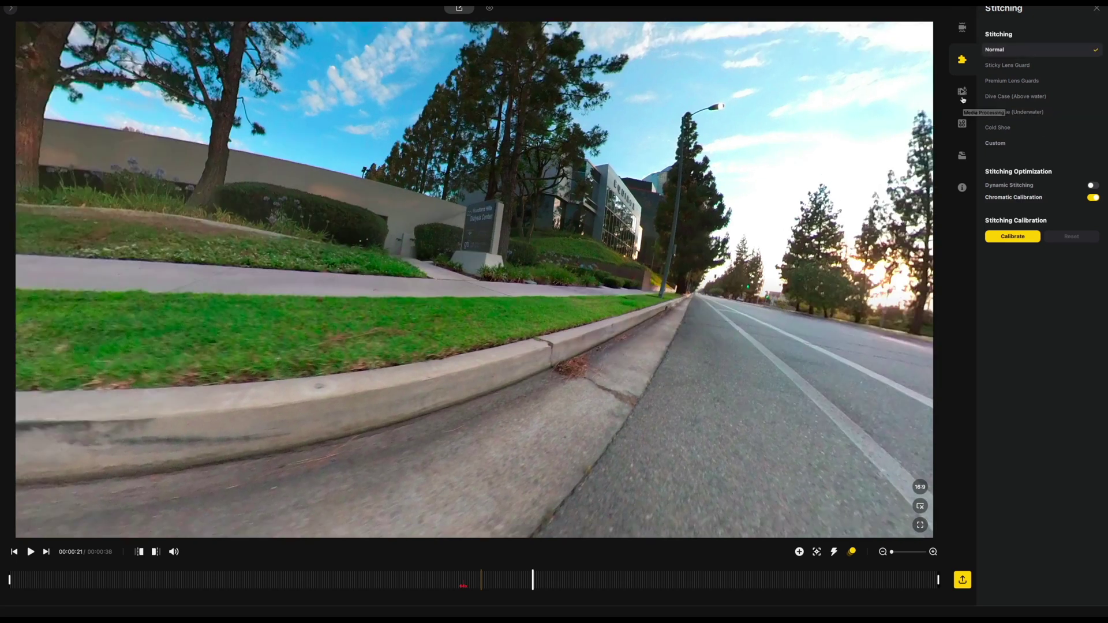
Try AquaVision 2.0 image processing on the clip and switch it off again
{"action": "left_click", "coordinate": [962, 98]}
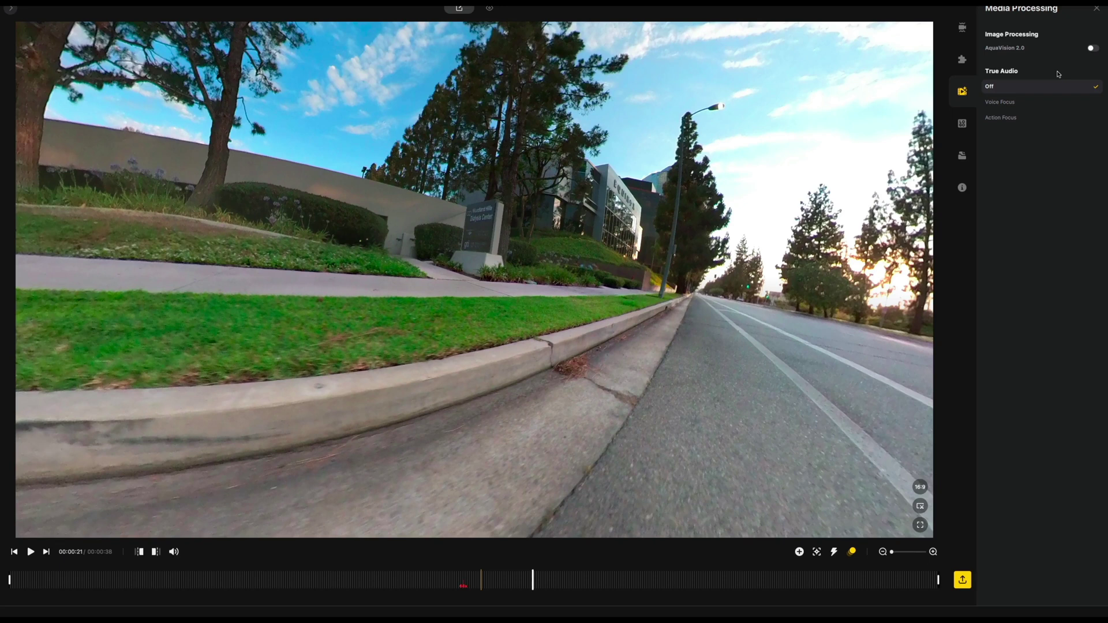
{"action": "left_click", "coordinate": [1091, 49]}
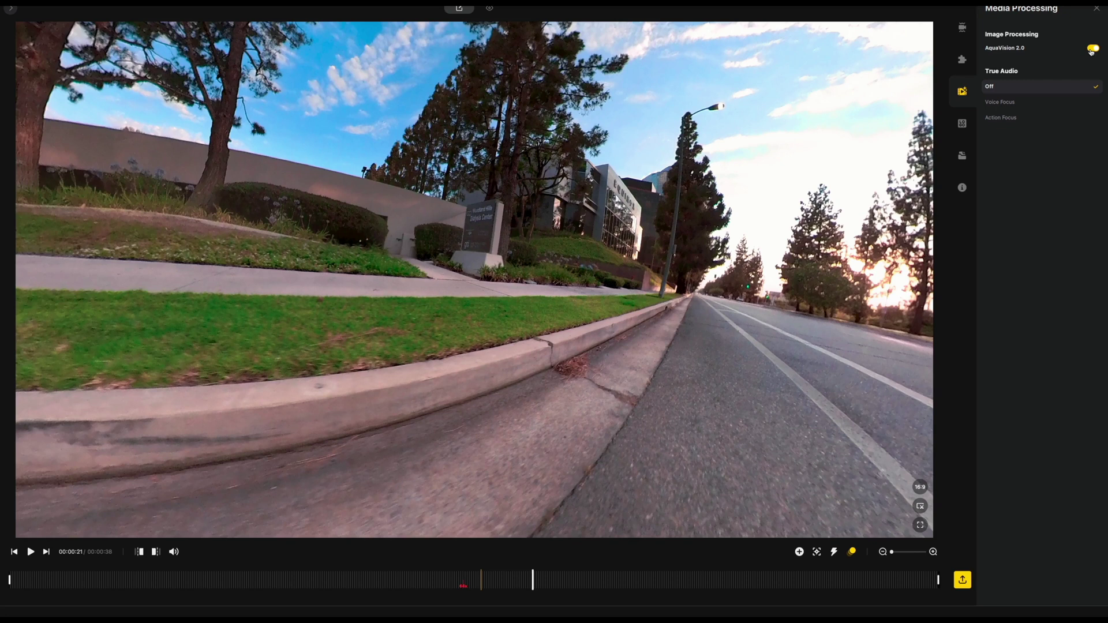
{"action": "left_click", "coordinate": [1091, 51]}
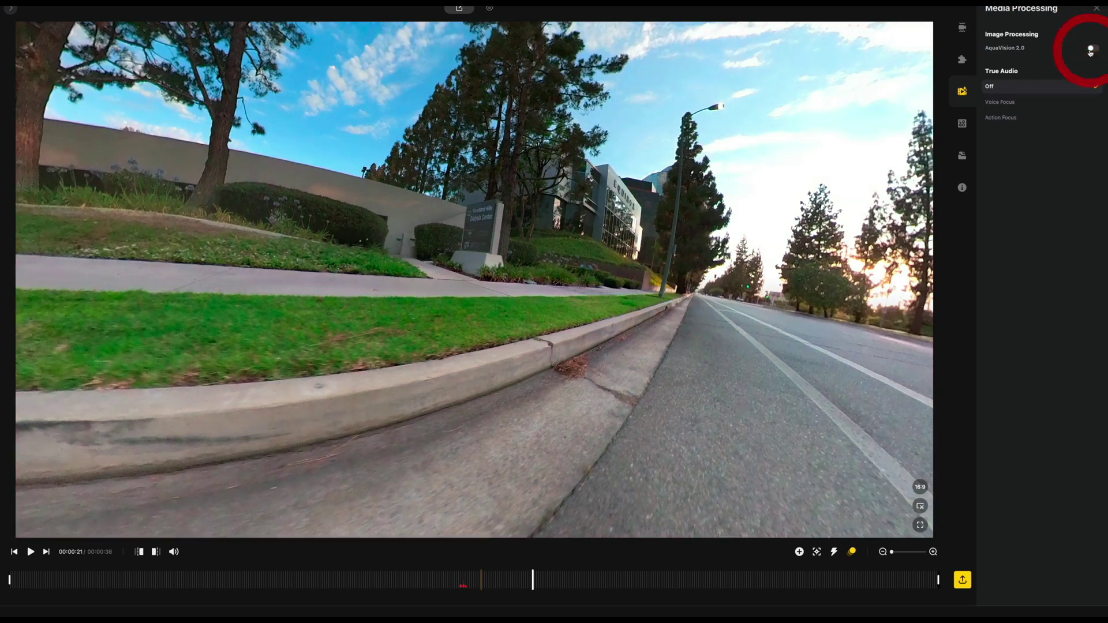
Try the Voice Focus audio mode, set True Audio to Action Focus, and turn the view from the scooter to the tree
{"action": "left_click", "coordinate": [1009, 104]}
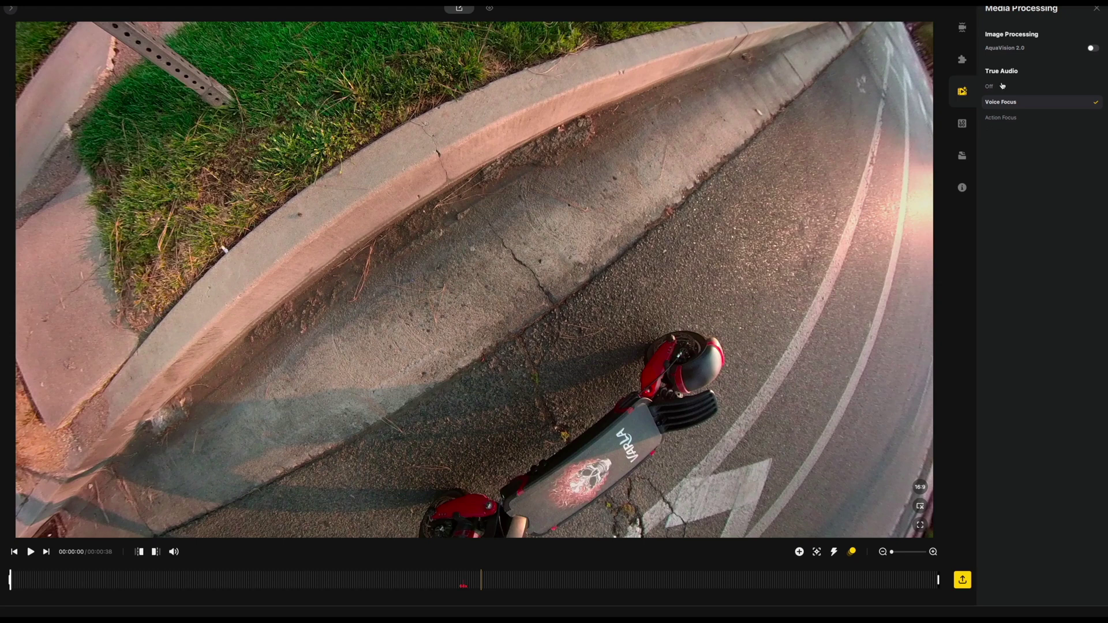
{"action": "left_click", "coordinate": [1009, 118]}
{"action": "left_click_drag", "start_coordinate": [726, 465], "coordinate": [672, 313]}
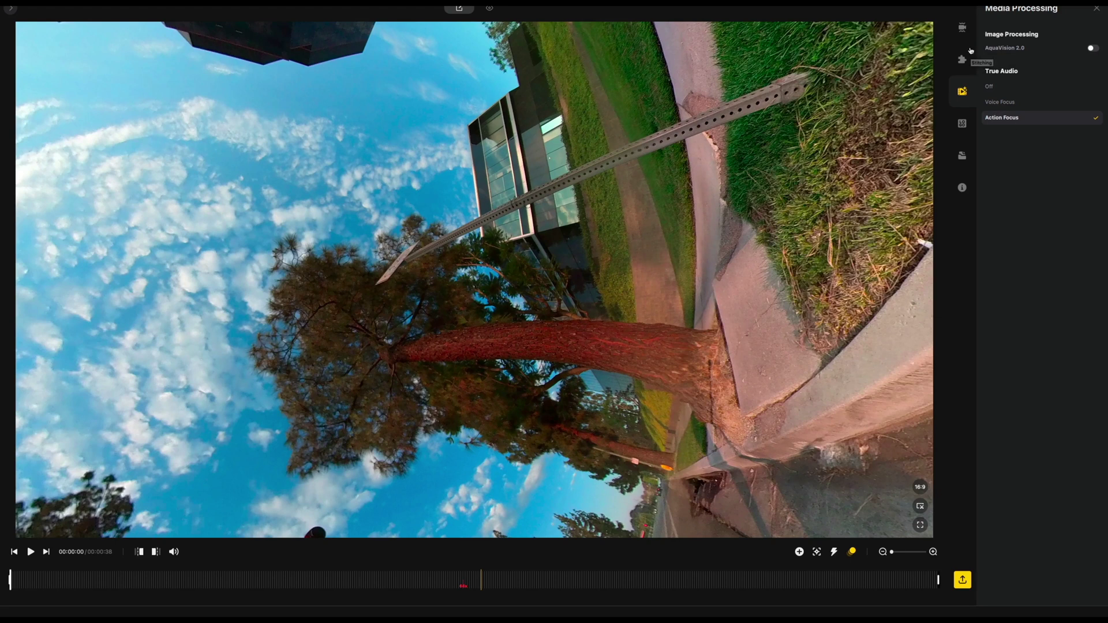
Turn FlowState Stabilization back on and return to the media processing settings
{"action": "left_click", "coordinate": [961, 28]}
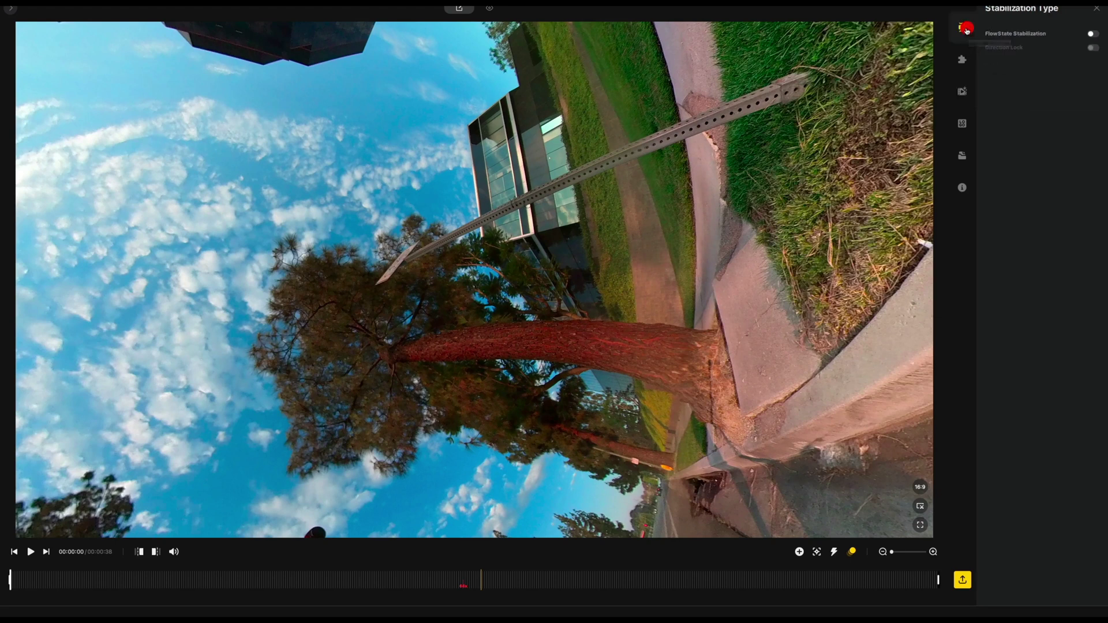
{"action": "left_click", "coordinate": [1091, 35]}
{"action": "left_click", "coordinate": [962, 92]}
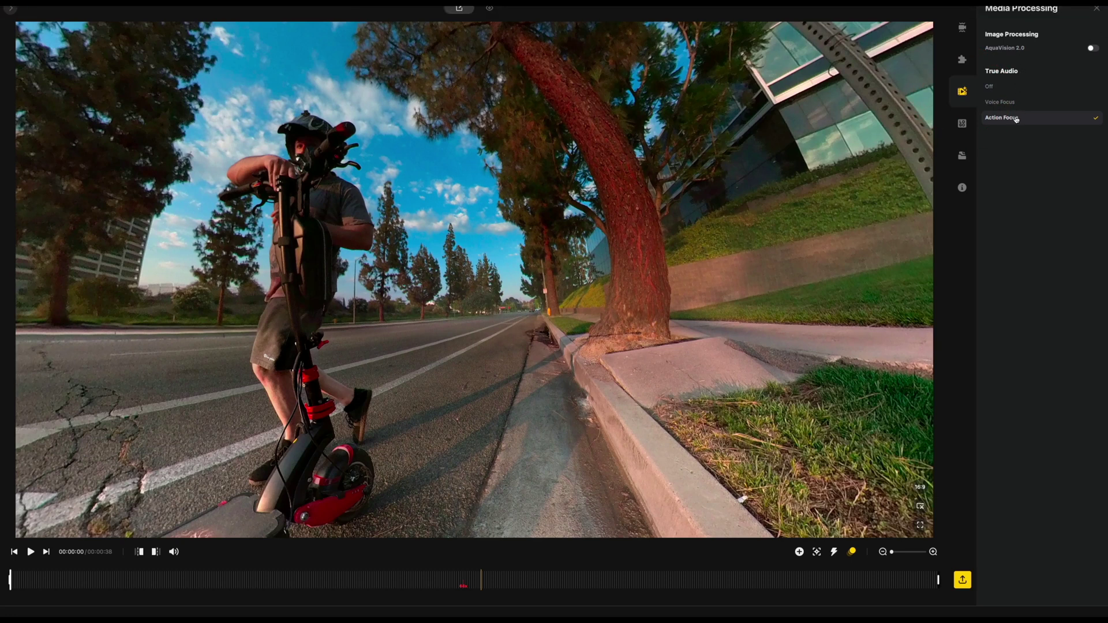
Add the Style 1 logo to the clip, turn the view to the scooter, and check the available logo positions
{"action": "left_click", "coordinate": [962, 124]}
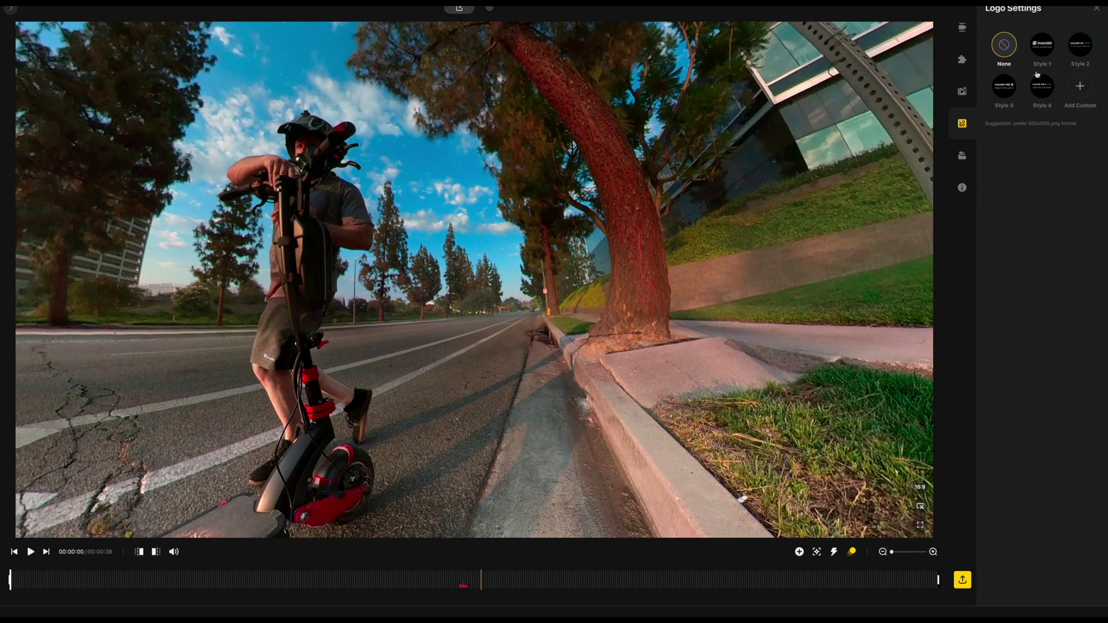
{"action": "left_click", "coordinate": [1042, 45]}
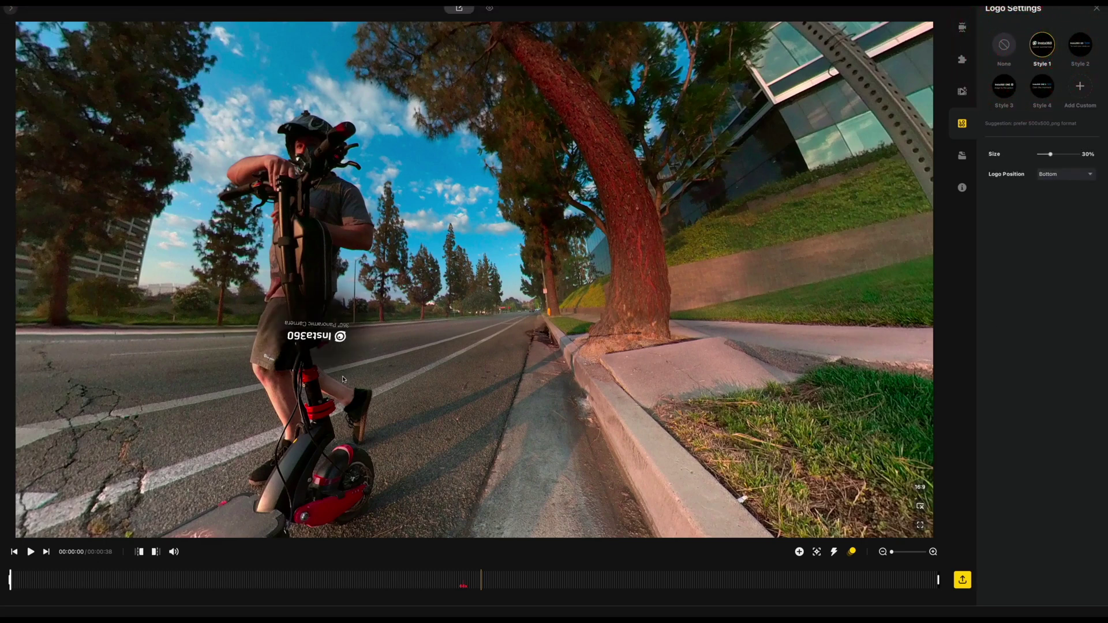
{"action": "left_click_drag", "start_coordinate": [320, 347], "coordinate": [569, 200]}
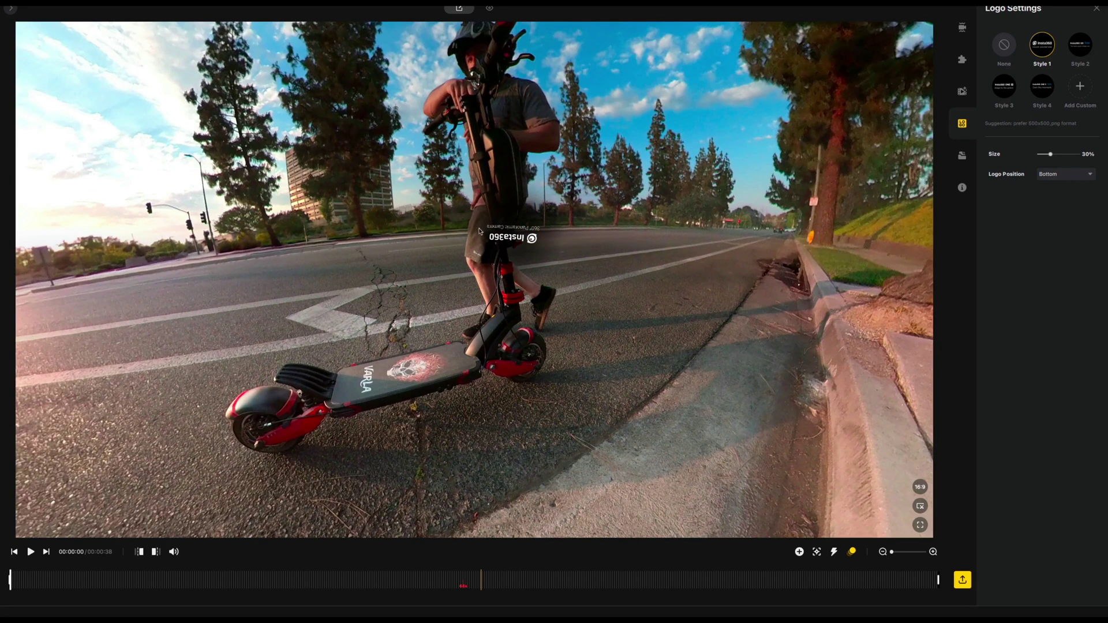
{"action": "left_click", "coordinate": [1065, 174]}
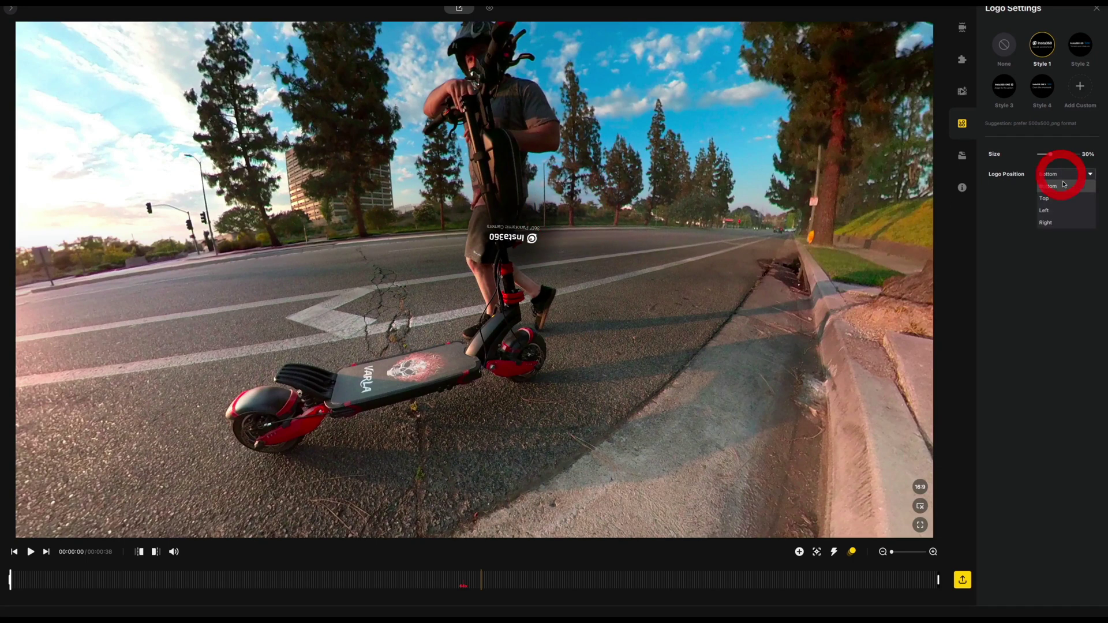
{"action": "left_click_drag", "start_coordinate": [494, 233], "coordinate": [506, 255]}
Switch the logo to Style 2 and enlarge it to 39%
{"action": "left_click", "coordinate": [1079, 44]}
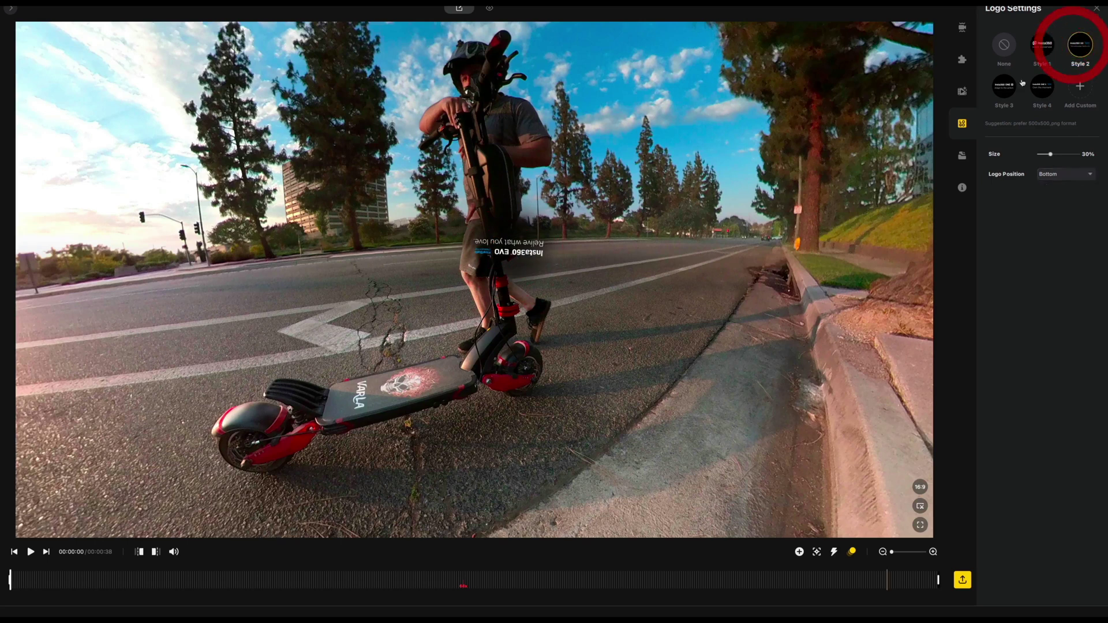
{"action": "left_click_drag", "start_coordinate": [513, 249], "coordinate": [531, 222]}
{"action": "mouse_move", "coordinate": [1050, 155]}
{"action": "left_mouse_down"}
{"action": "mouse_move", "coordinate": [1062, 160]}
{"action": "mouse_move", "coordinate": [1054, 156]}
{"action": "left_mouse_up"}
Change the logo position to Top and after that to Left
{"action": "left_click", "coordinate": [1056, 174]}
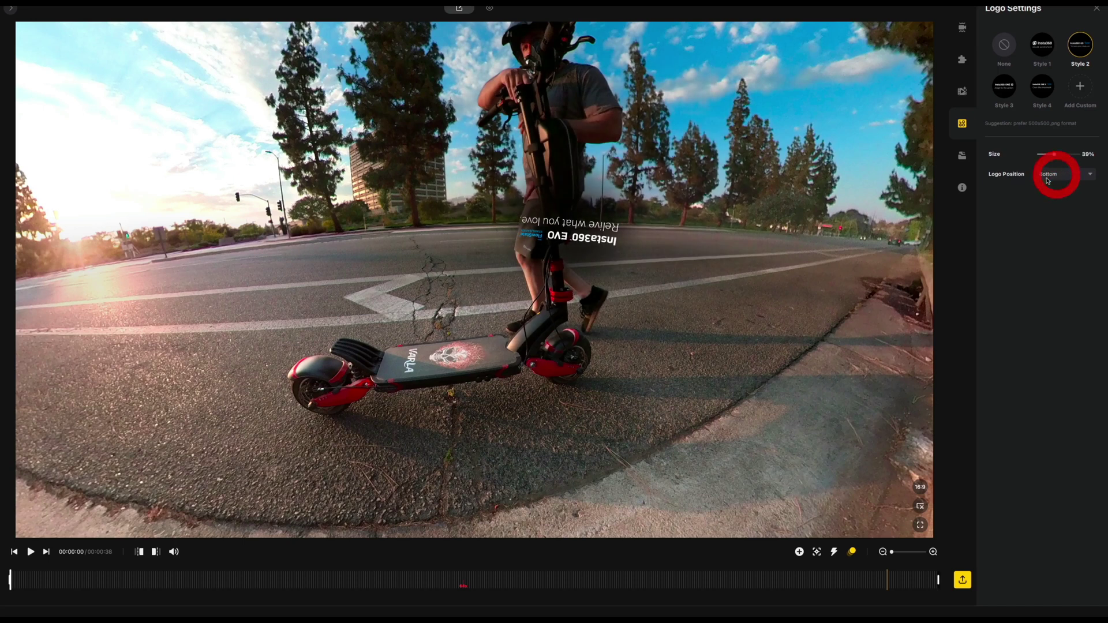
{"action": "left_click", "coordinate": [1059, 204]}
{"action": "left_click", "coordinate": [1054, 174]}
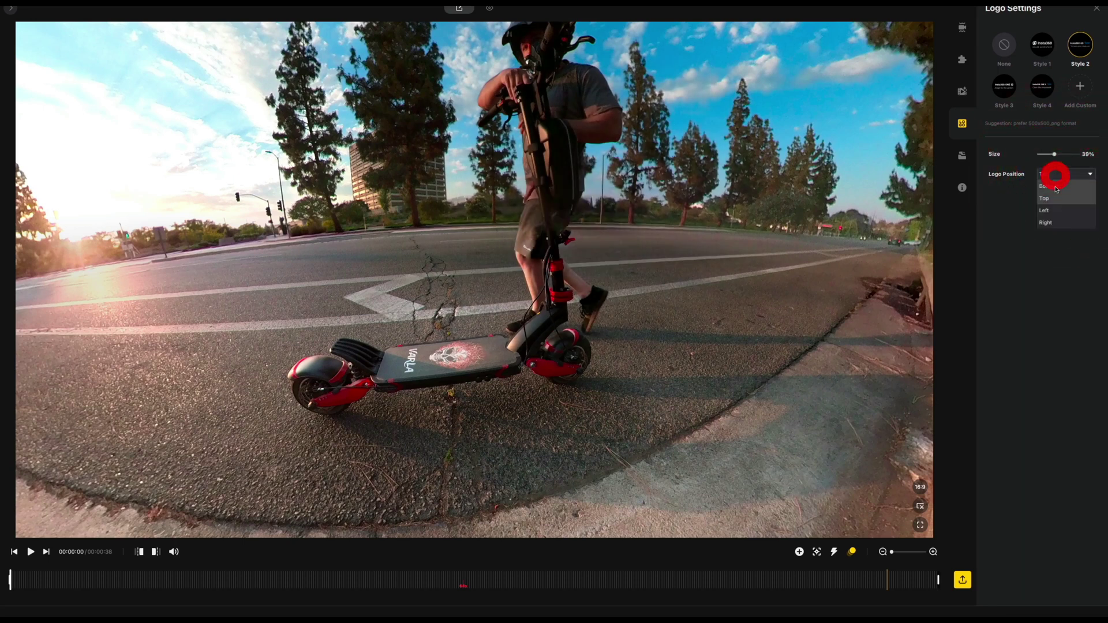
{"action": "left_click", "coordinate": [1058, 195]}
{"action": "left_click", "coordinate": [1058, 175]}
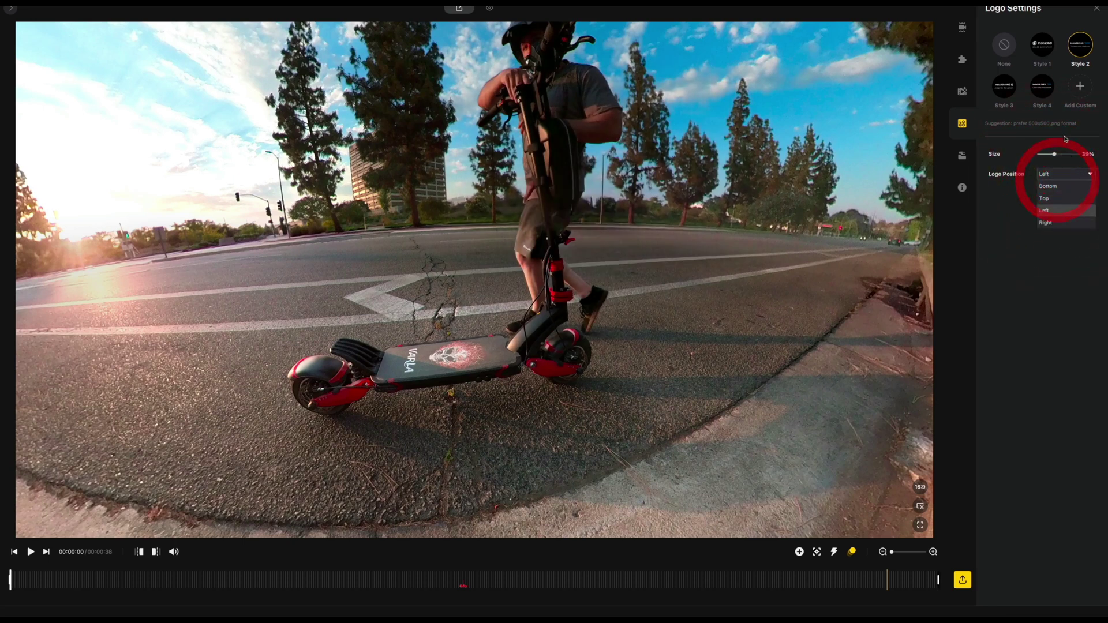
Remove the logo from the clip and turn the view toward the rider, curb and tree
{"action": "left_click", "coordinate": [1002, 46]}
{"action": "left_click_drag", "start_coordinate": [577, 341], "coordinate": [392, 343]}
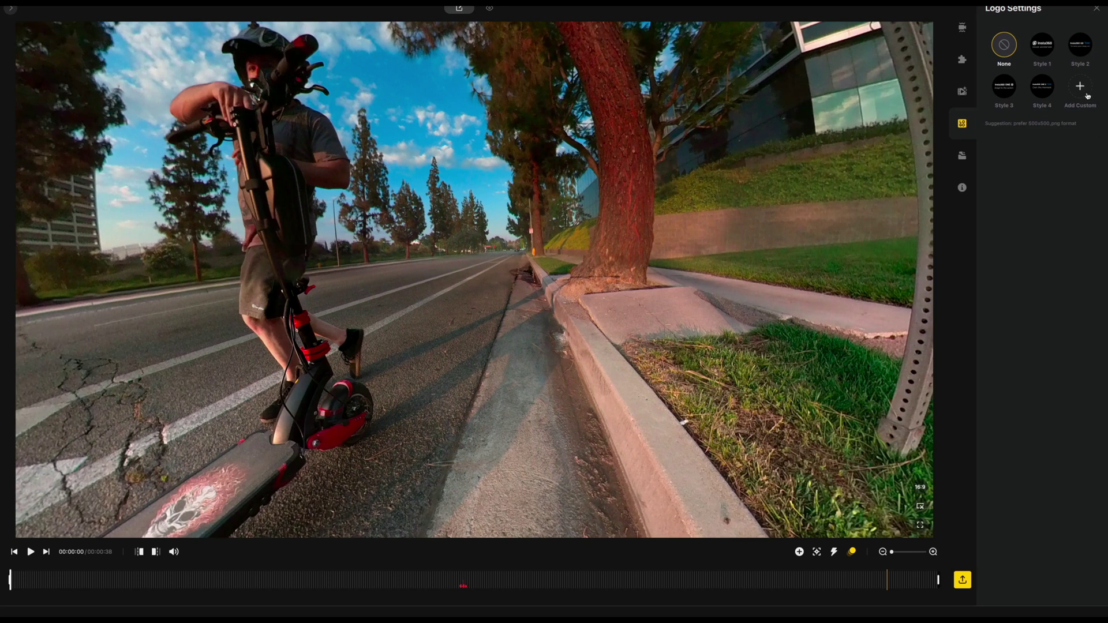
Create a second project for the clip and switch back to Project1
{"action": "left_click", "coordinate": [963, 160]}
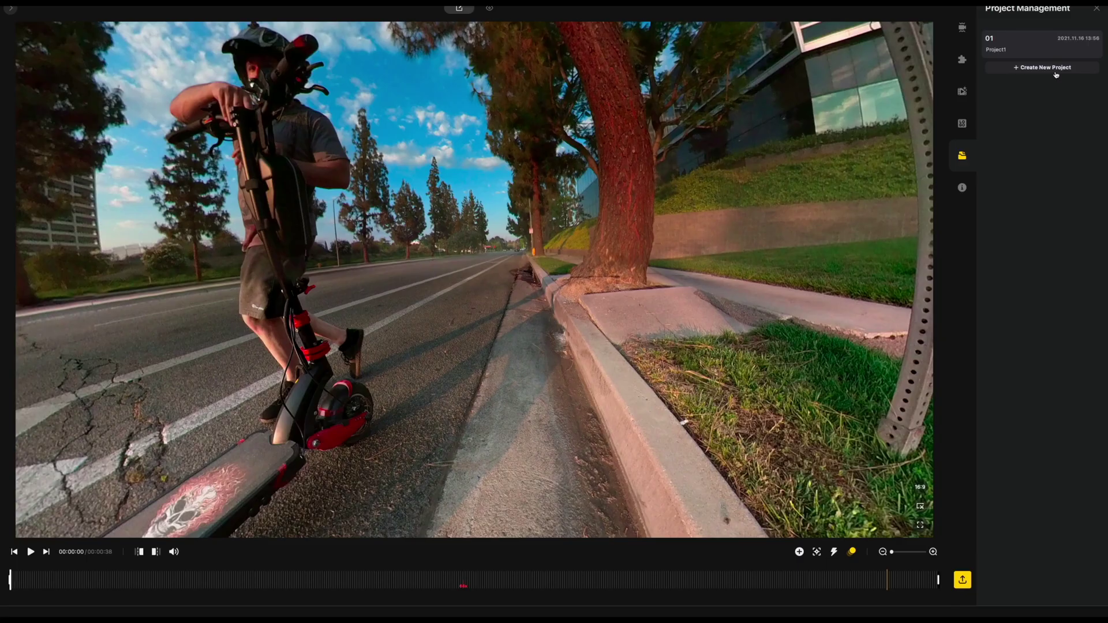
{"action": "left_click", "coordinate": [1055, 70]}
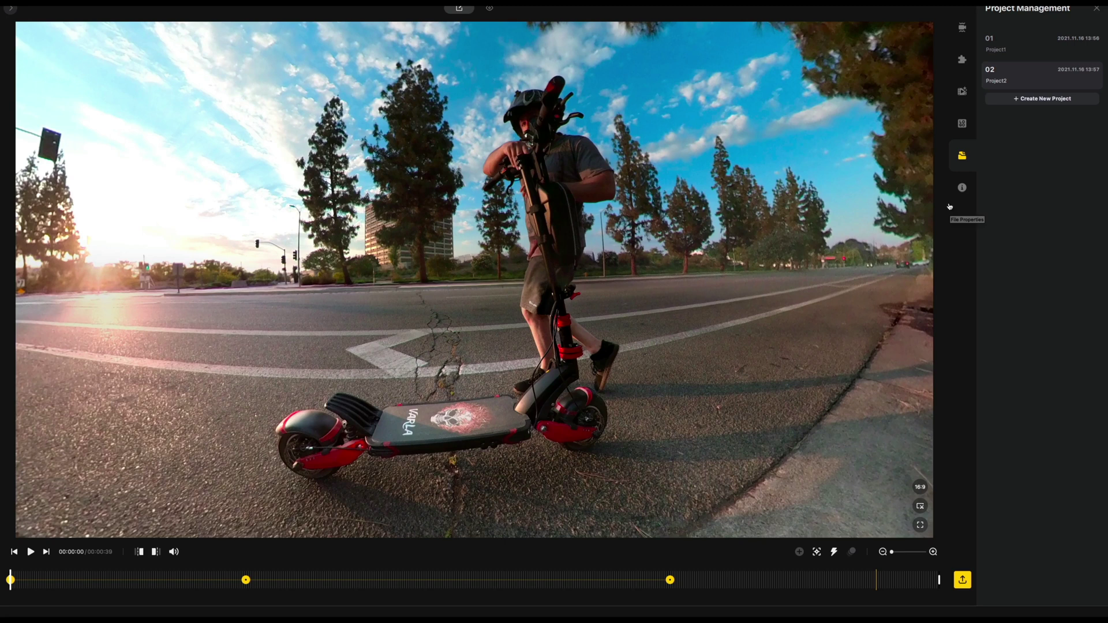
{"action": "left_click", "coordinate": [1037, 45]}
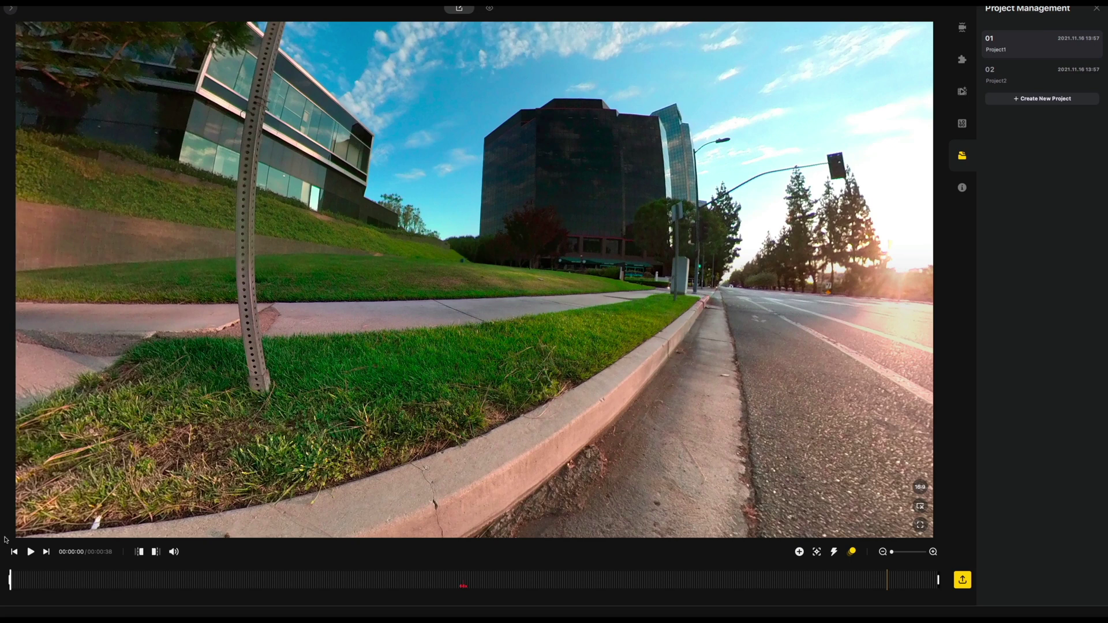
Review the clip's file properties, including resolution, frame rate, bitrate and duration
{"action": "left_click", "coordinate": [11, 10]}
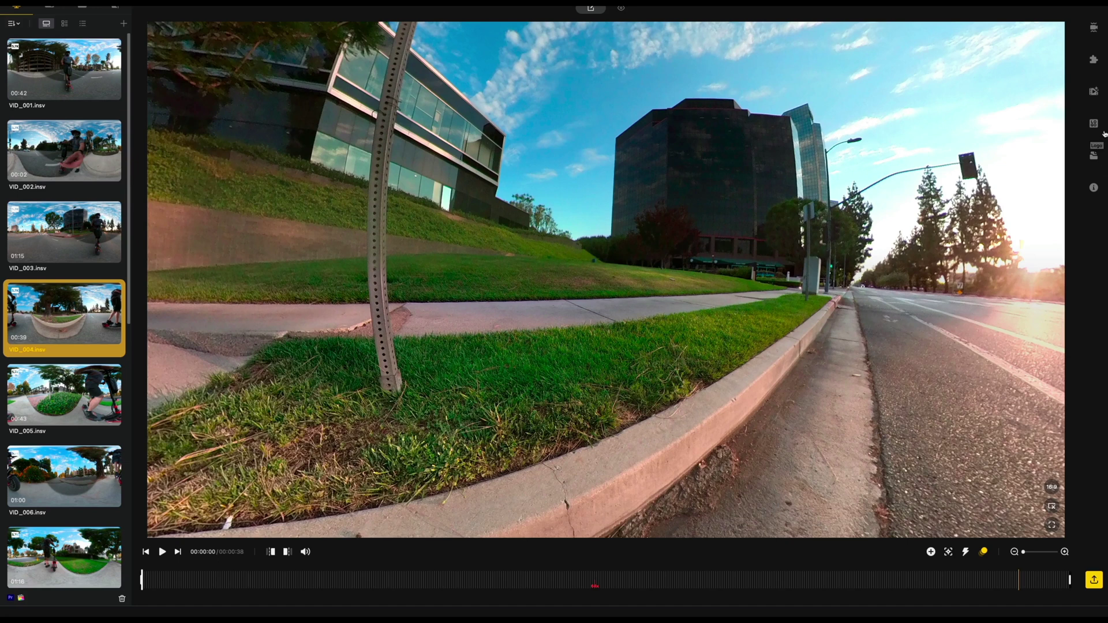
{"action": "left_click", "coordinate": [1094, 189]}
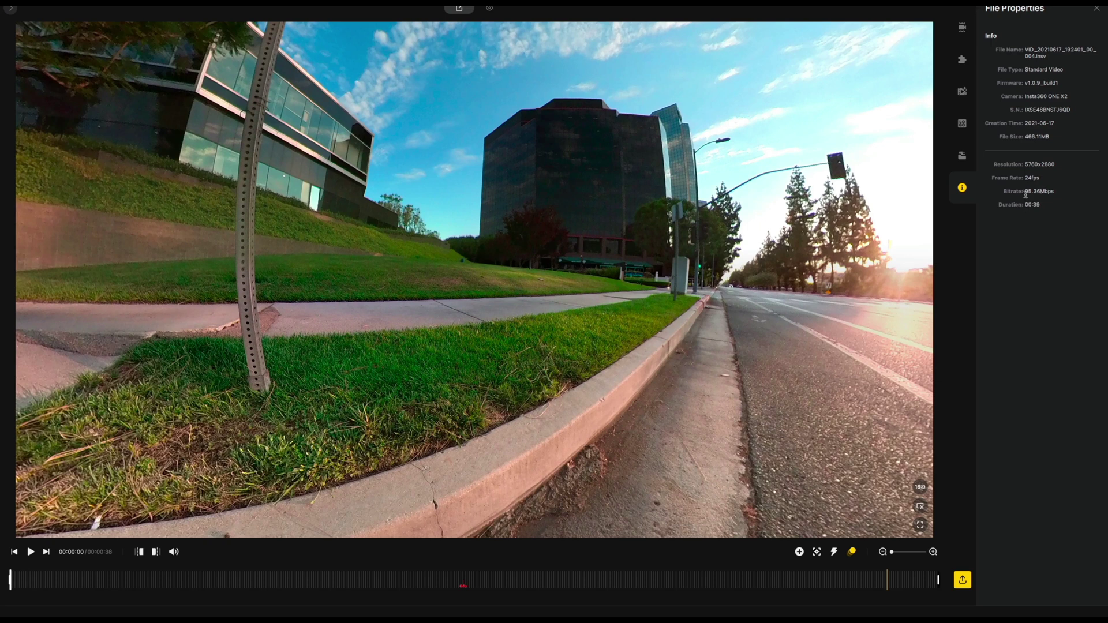
{"action": "left_click", "coordinate": [1070, 199]}
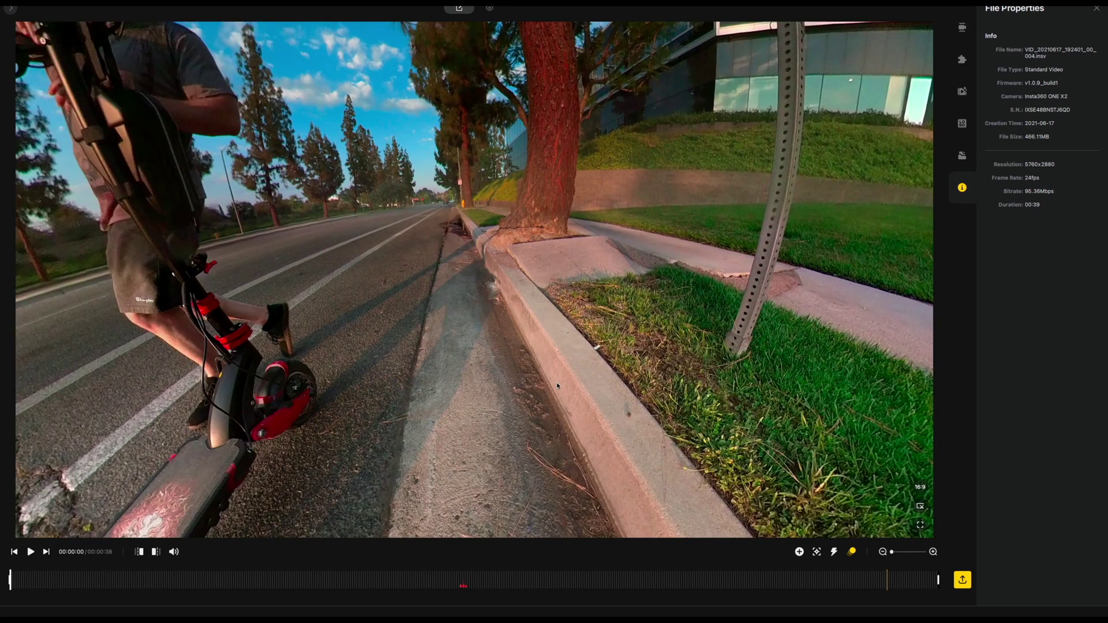
Open the video export settings, compare the Reframed Video and 360 Video options, and return to Reframed Video
{"action": "left_click", "coordinate": [965, 584]}
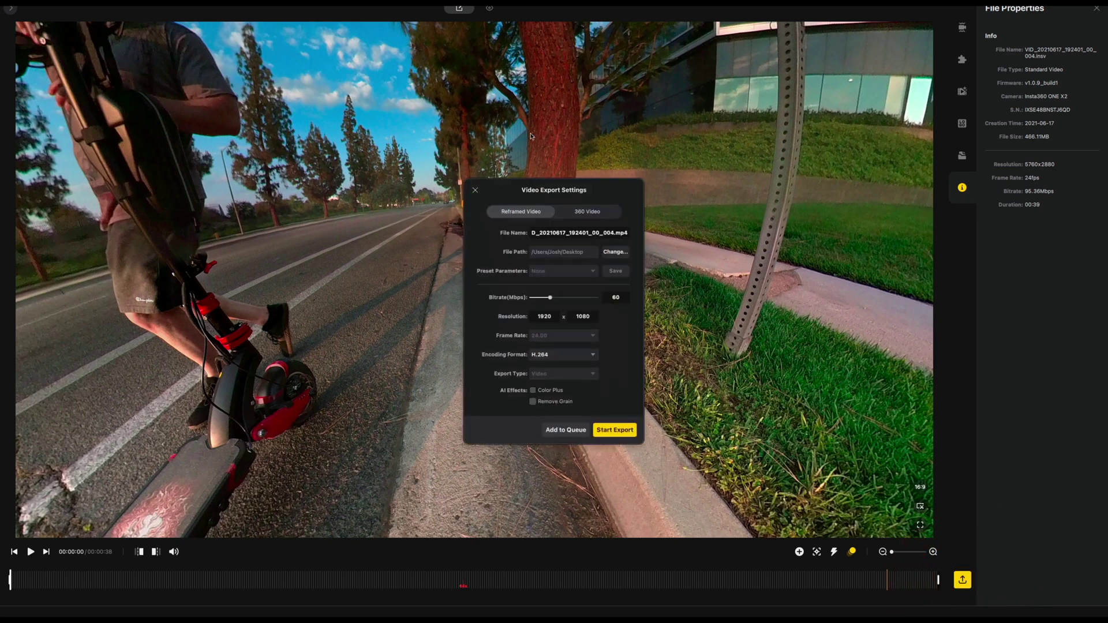
{"action": "left_click", "coordinate": [515, 217]}
{"action": "left_click", "coordinate": [578, 215]}
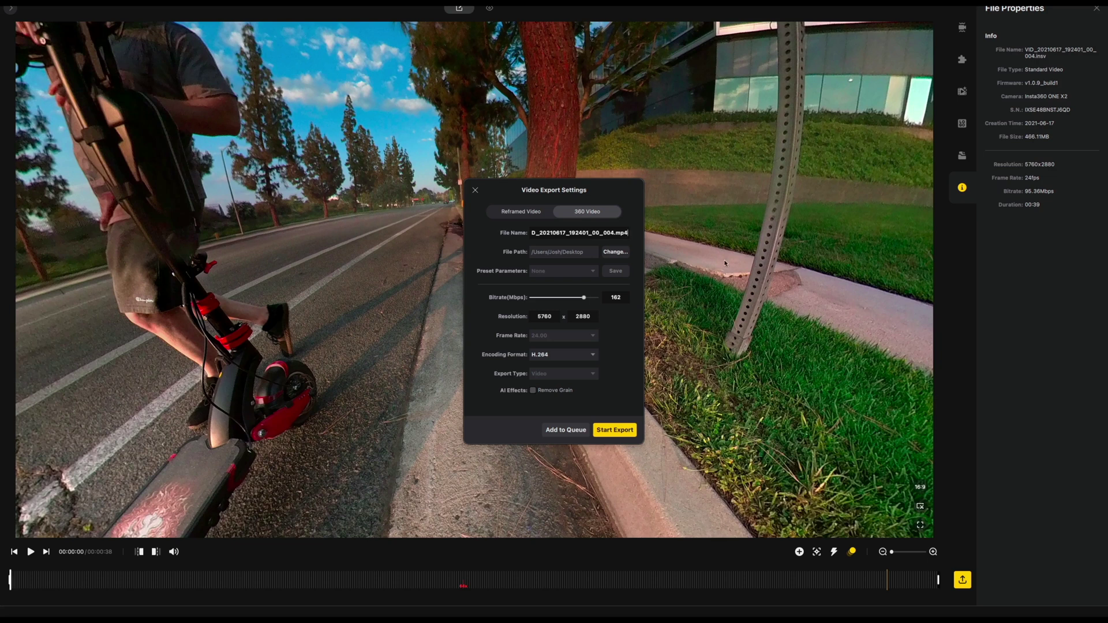
{"action": "left_click", "coordinate": [525, 215]}
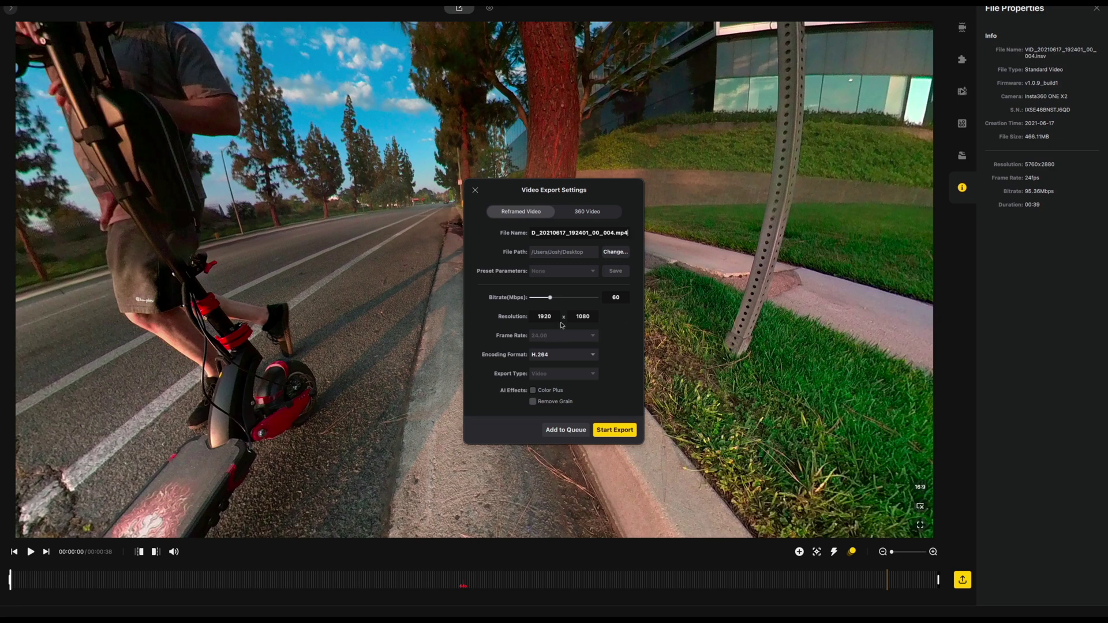
Raise the export bitrate to 102 Mbps, check the available encoding formats, and keep H.264
{"action": "left_click_drag", "start_coordinate": [550, 298], "coordinate": [564, 300]}
{"action": "left_click", "coordinate": [593, 356]}
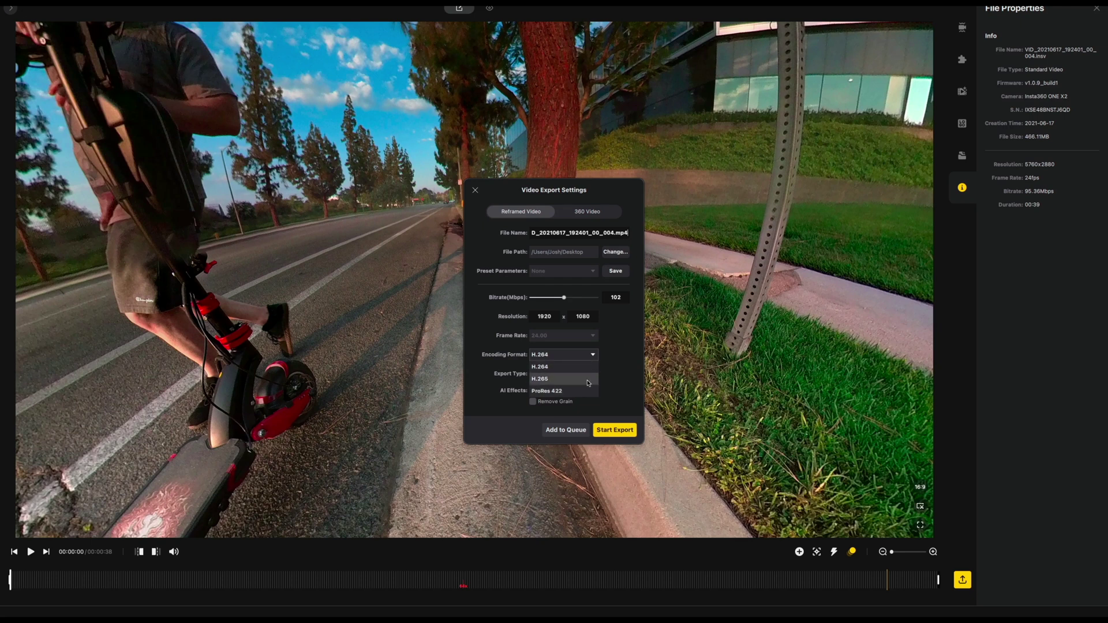
{"action": "left_click", "coordinate": [633, 359]}
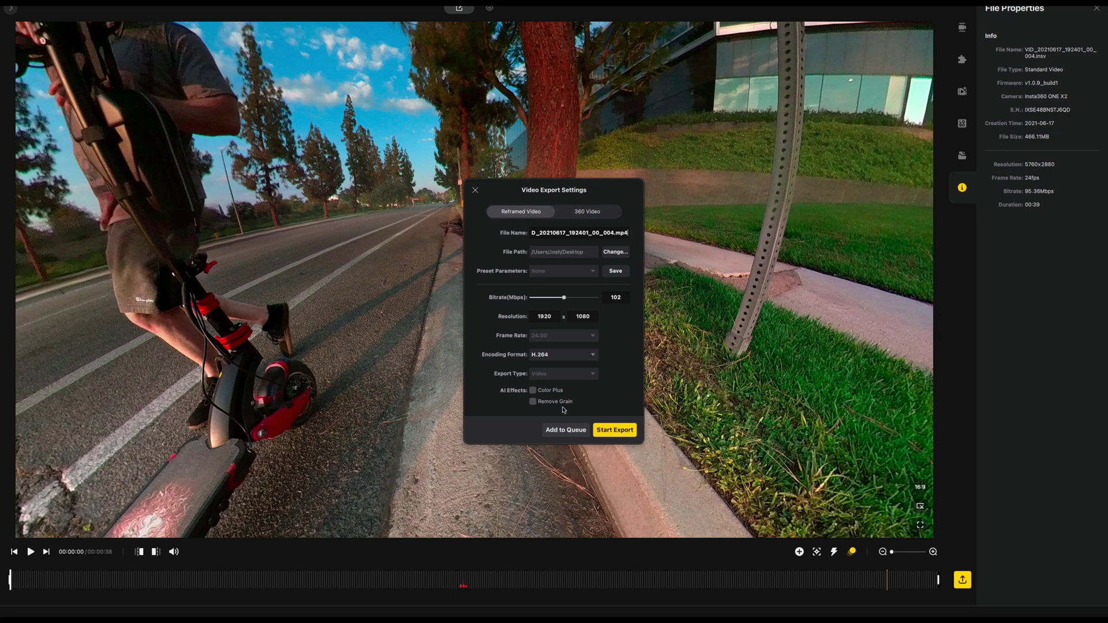
Toggle the Color Plus and Remove Grain AI effects and add the reframed video to the export queue
{"action": "left_click", "coordinate": [533, 390]}
{"action": "left_click", "coordinate": [538, 402]}
{"action": "left_click", "coordinate": [600, 437]}
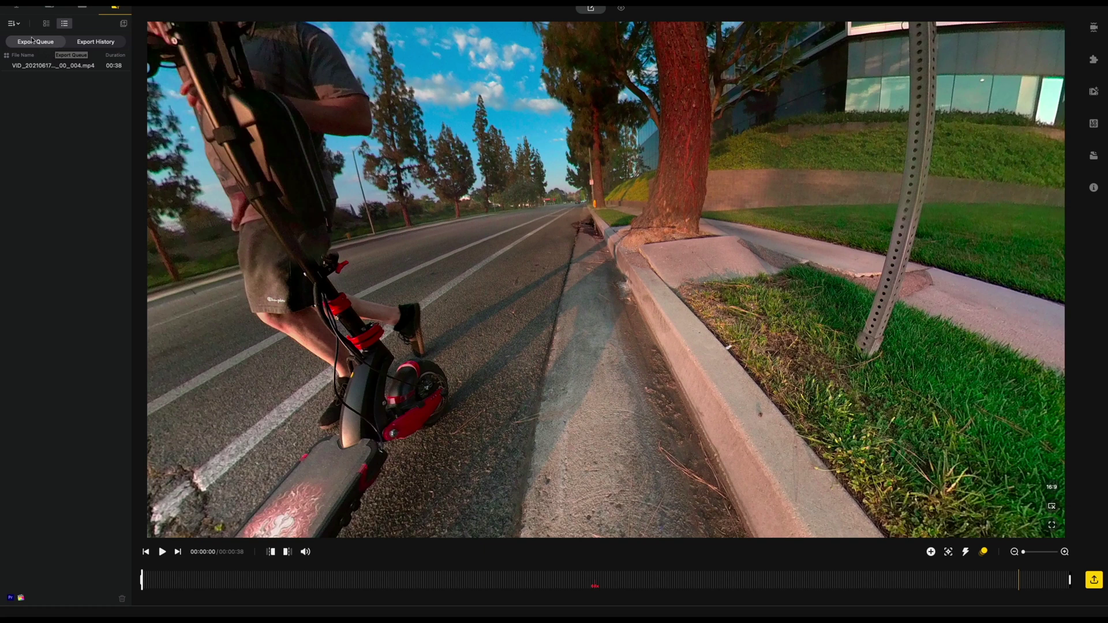
Check the export queue's sorting options and the export history, and return to the queue
{"action": "left_click", "coordinate": [15, 24]}
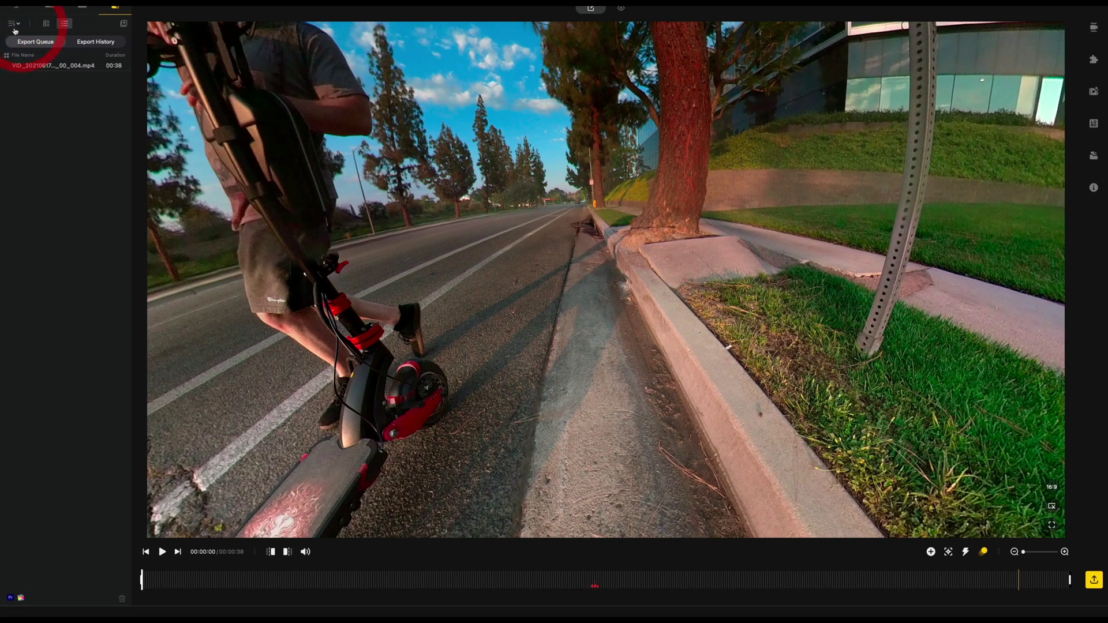
{"action": "left_click", "coordinate": [37, 173]}
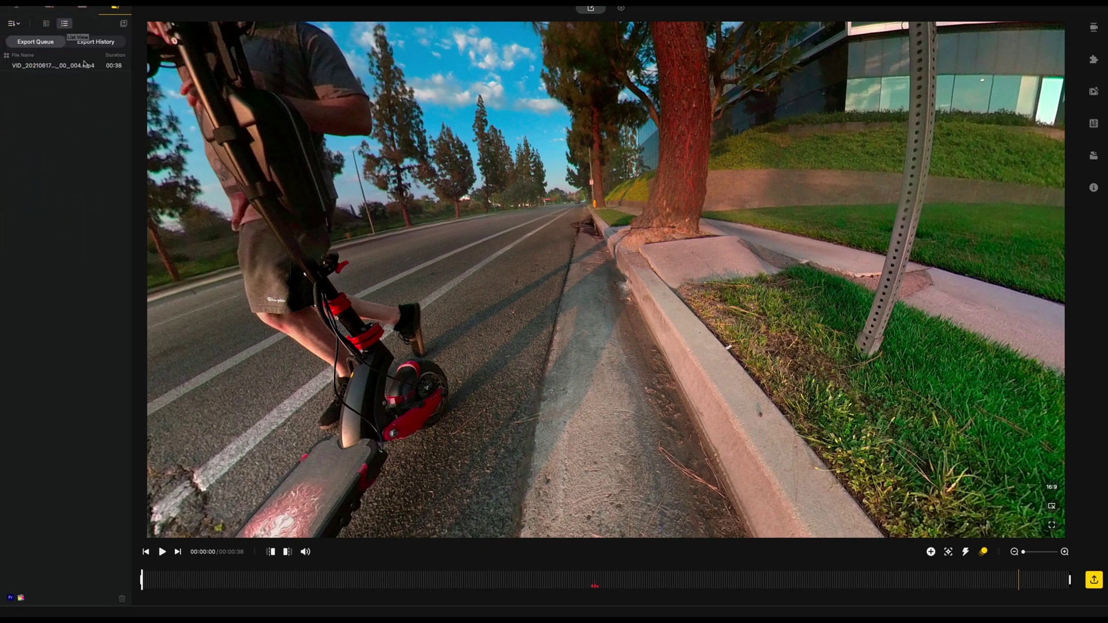
{"action": "left_click", "coordinate": [86, 42]}
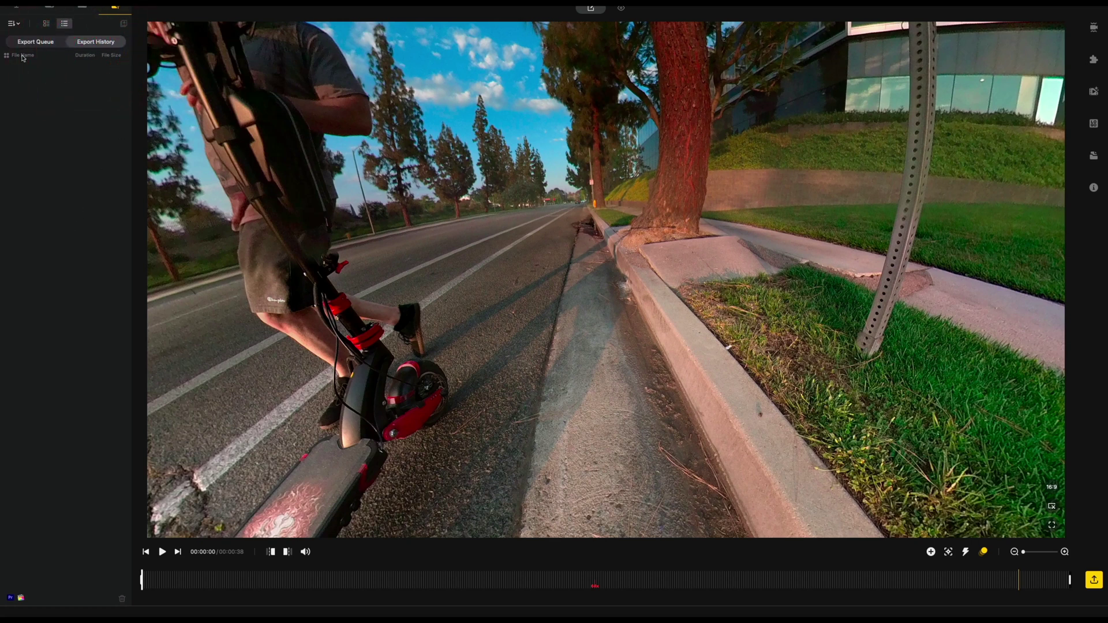
{"action": "left_click", "coordinate": [35, 42]}
Start exporting the queued 004 clip and show the queue with thumbnails
{"action": "left_click", "coordinate": [60, 68]}
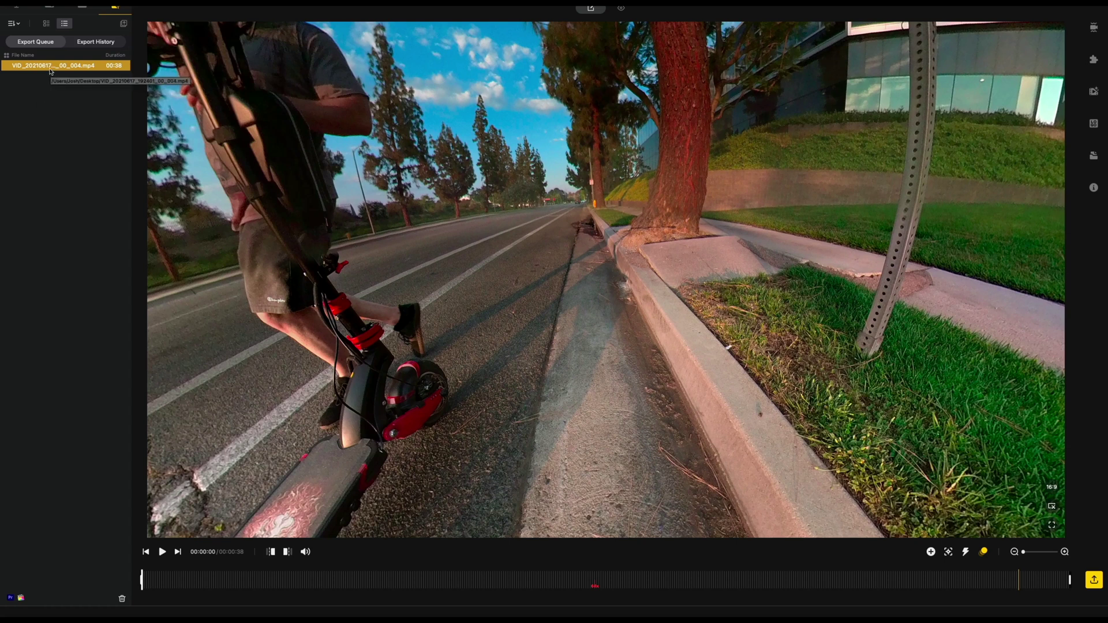
{"action": "right_click", "coordinate": [49, 73]}
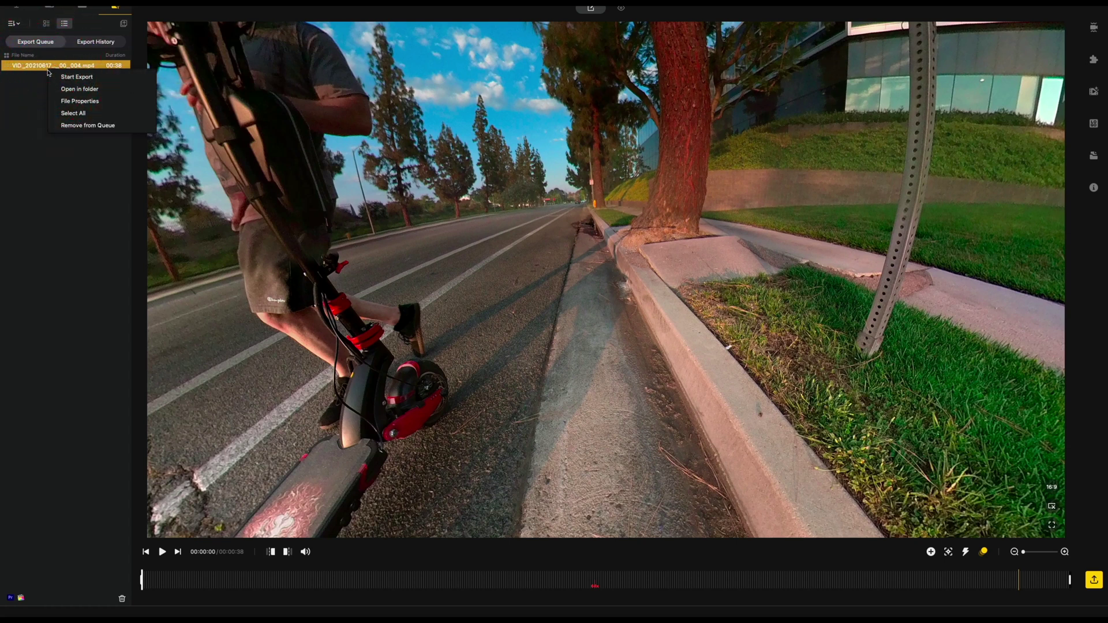
{"action": "left_click", "coordinate": [75, 79]}
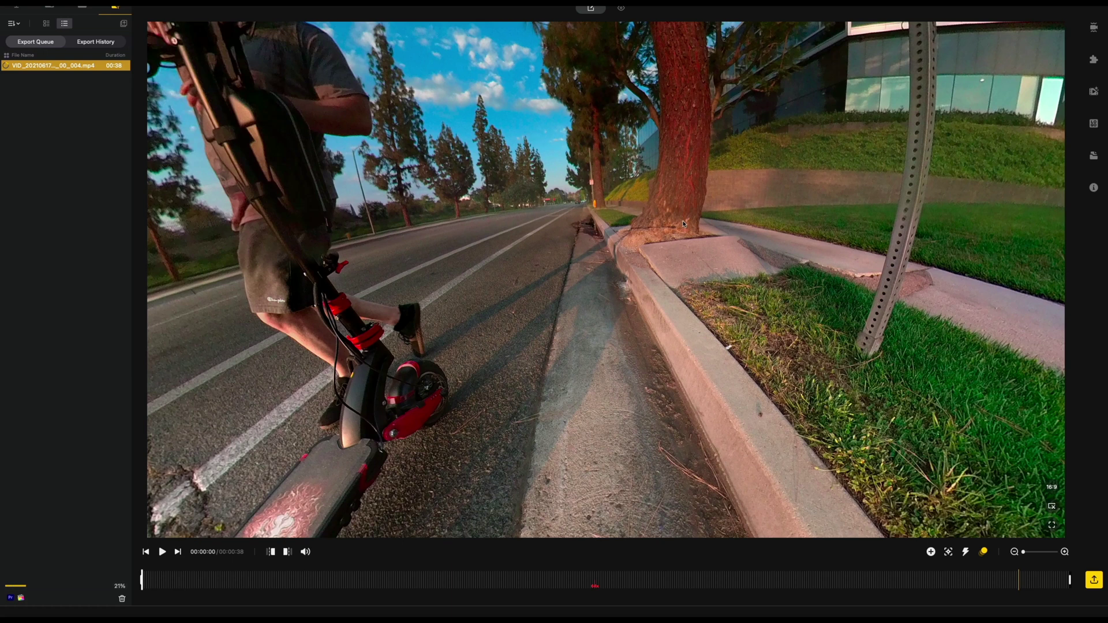
{"action": "left_click", "coordinate": [46, 23]}
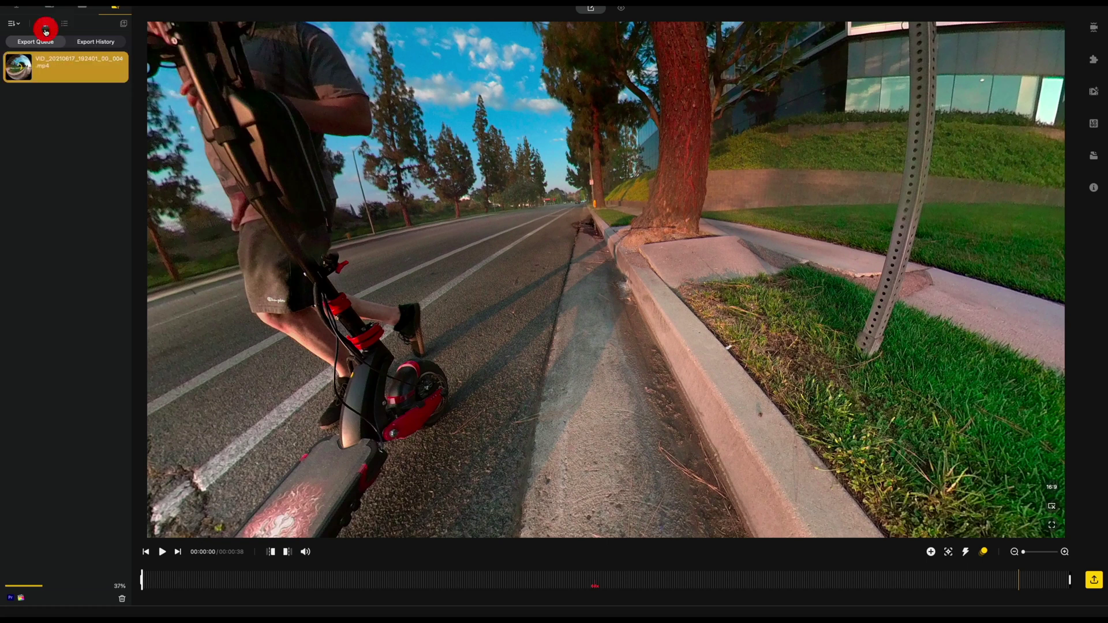
Select source clips 006 through 012 and add them to the export queue as a FreeCapture batch with default settings
{"action": "left_click", "coordinate": [12, 23]}
{"action": "left_click", "coordinate": [41, 222]}
{"action": "left_click", "coordinate": [70, 441], "text": "shift"}
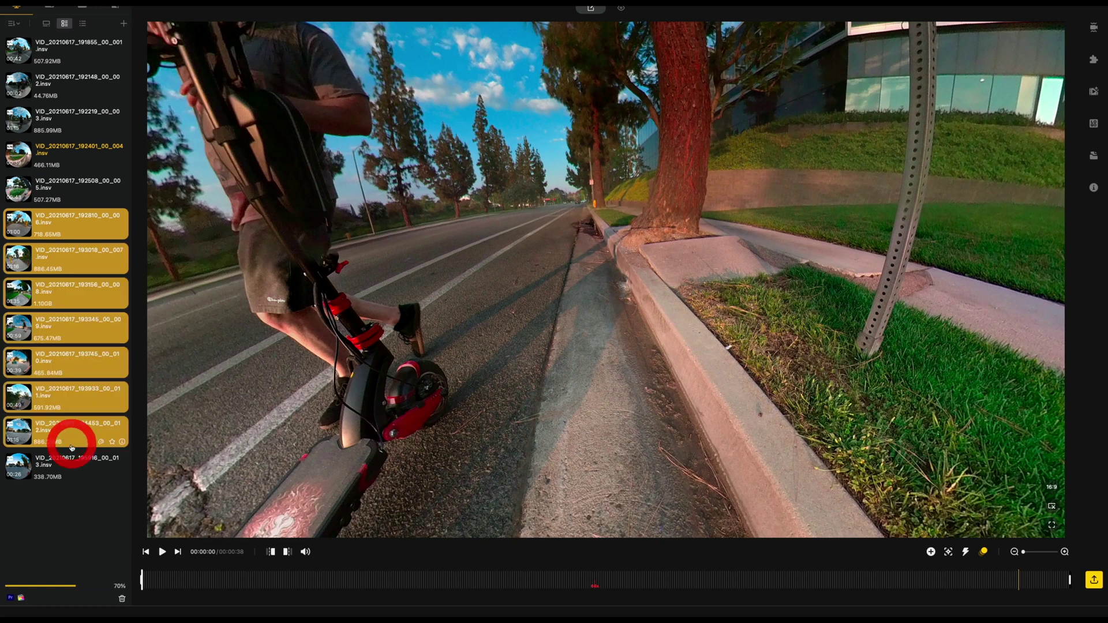
{"action": "right_click", "coordinate": [71, 444]}
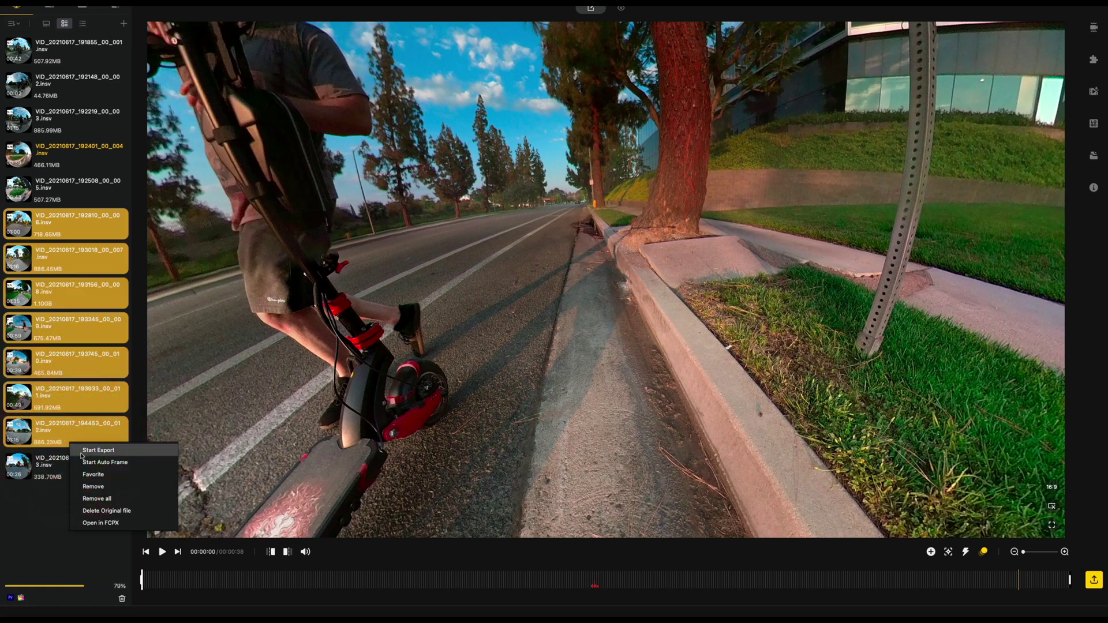
{"action": "left_click", "coordinate": [154, 450]}
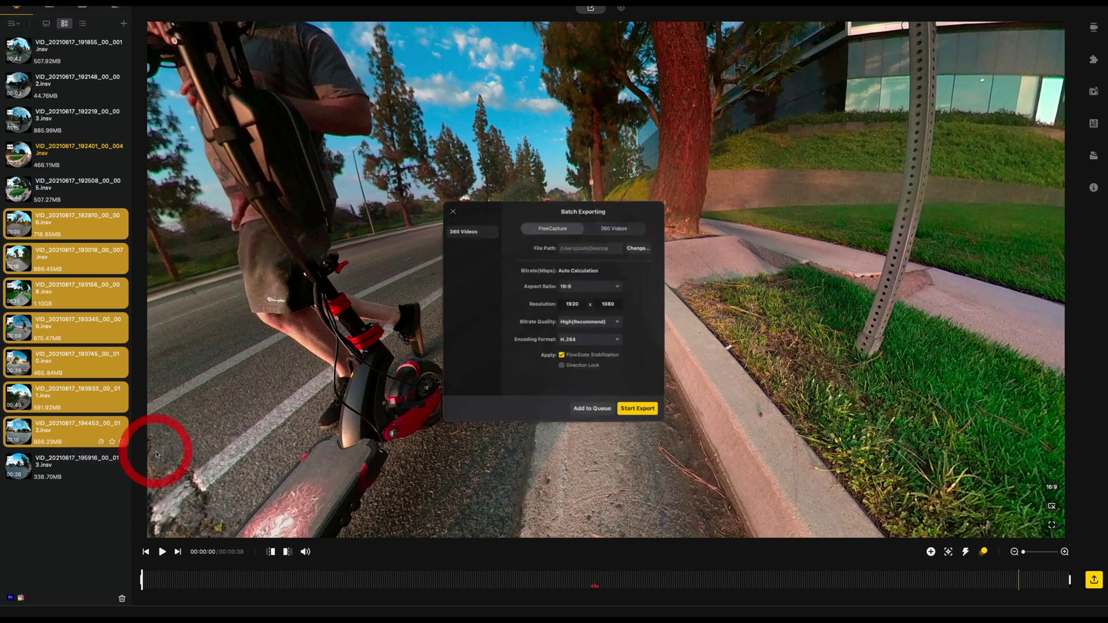
{"action": "left_click", "coordinate": [596, 417]}
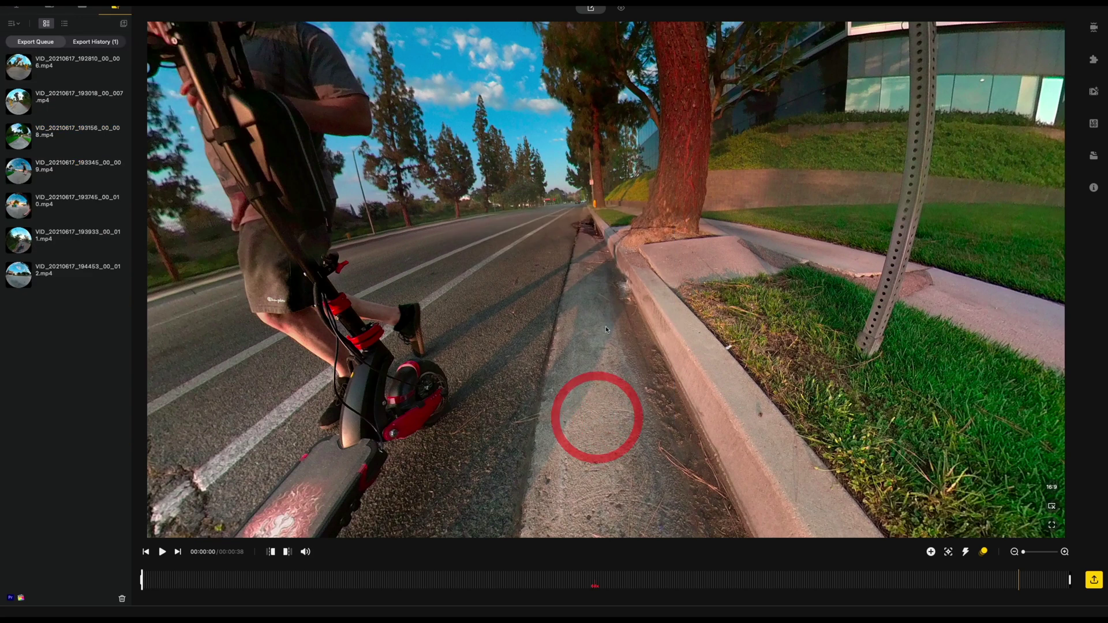
Show the export queue as a list and start exporting all queued clips, 006 through 012
{"action": "left_click", "coordinate": [64, 23]}
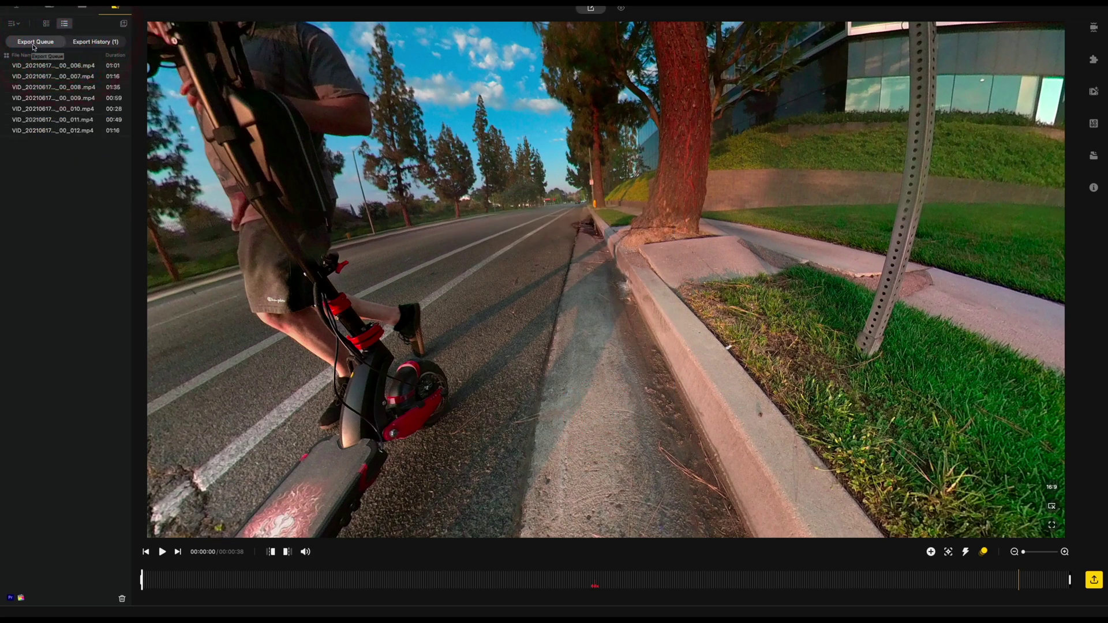
{"action": "left_click", "coordinate": [48, 76]}
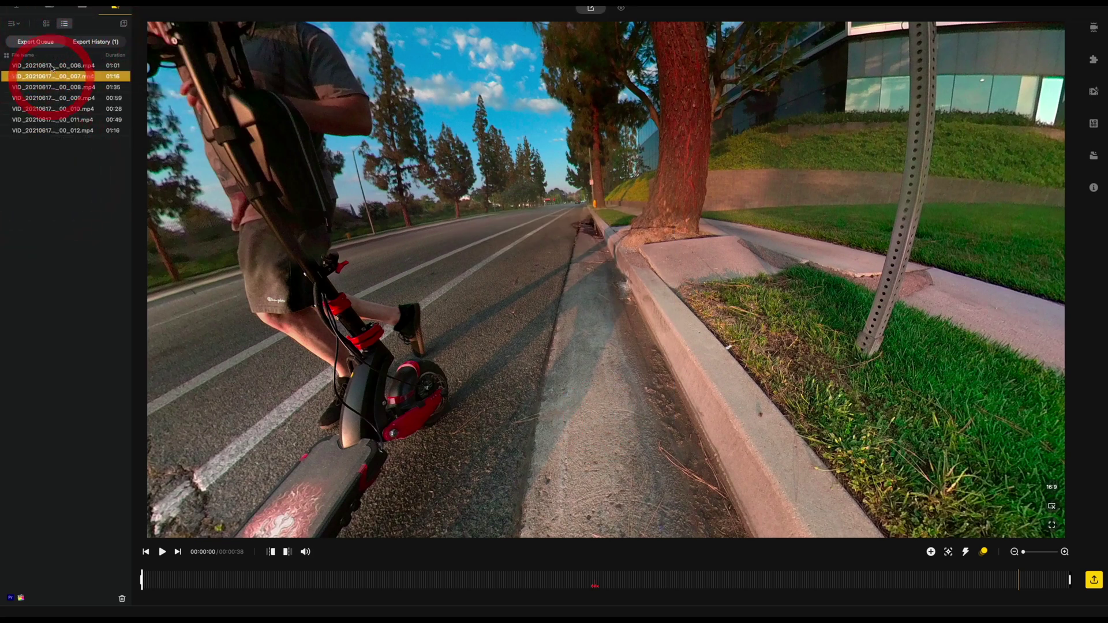
{"action": "left_click", "coordinate": [48, 65]}
{"action": "left_click", "coordinate": [48, 132], "text": "shift"}
{"action": "right_click", "coordinate": [49, 137]}
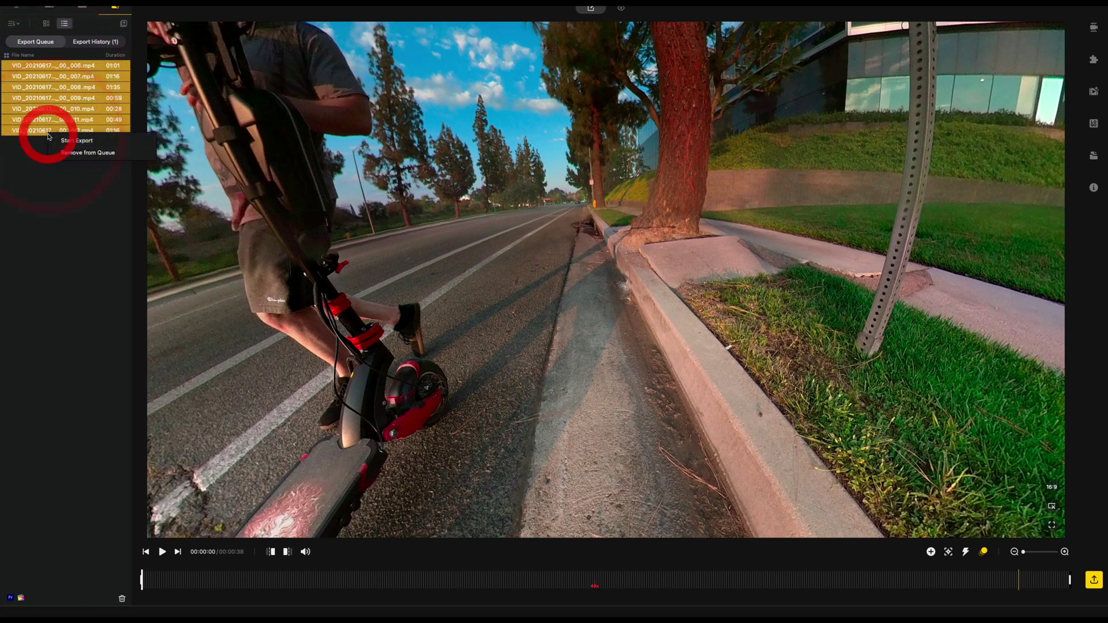
{"action": "left_click", "coordinate": [63, 141]}
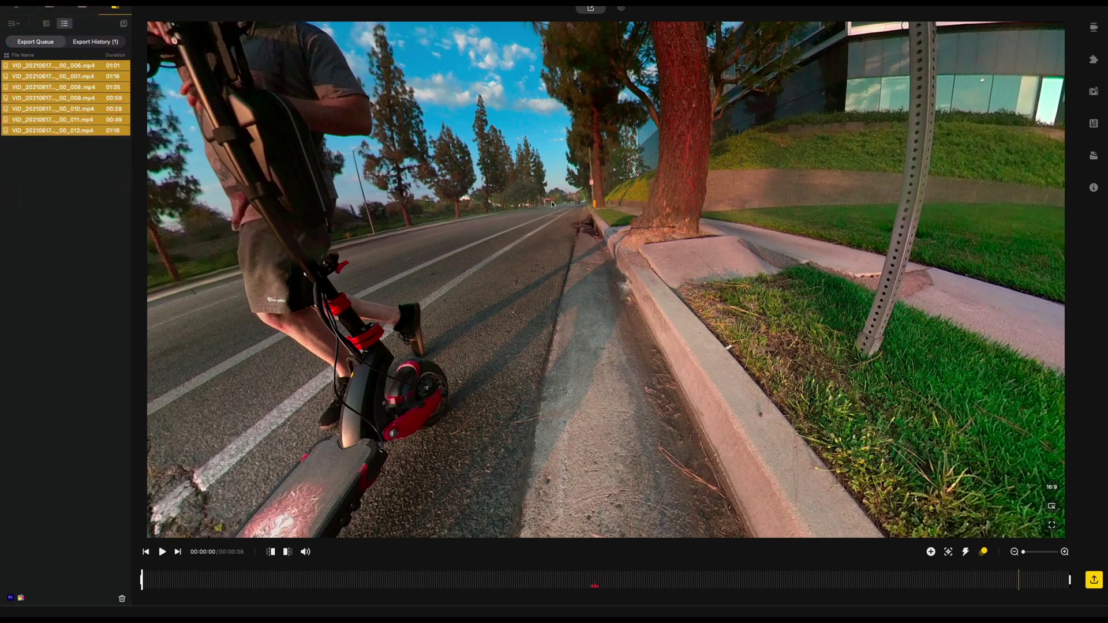
{"action": "left_click", "coordinate": [55, 173]}
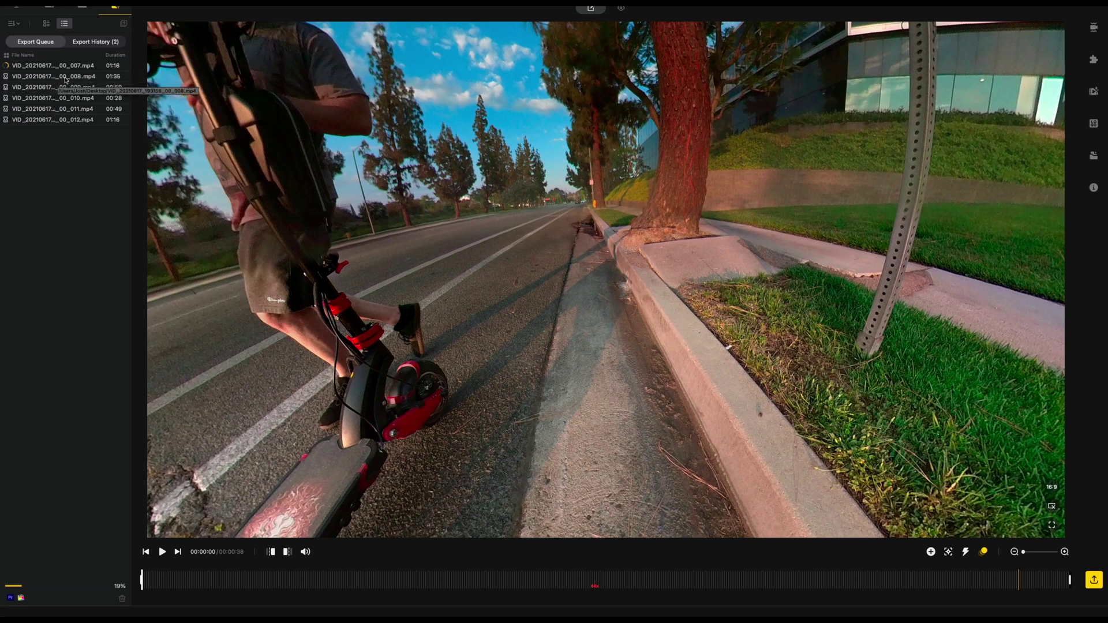
Select all clips remaining in the export queue and cancel their exports
{"action": "left_click", "coordinate": [59, 108]}
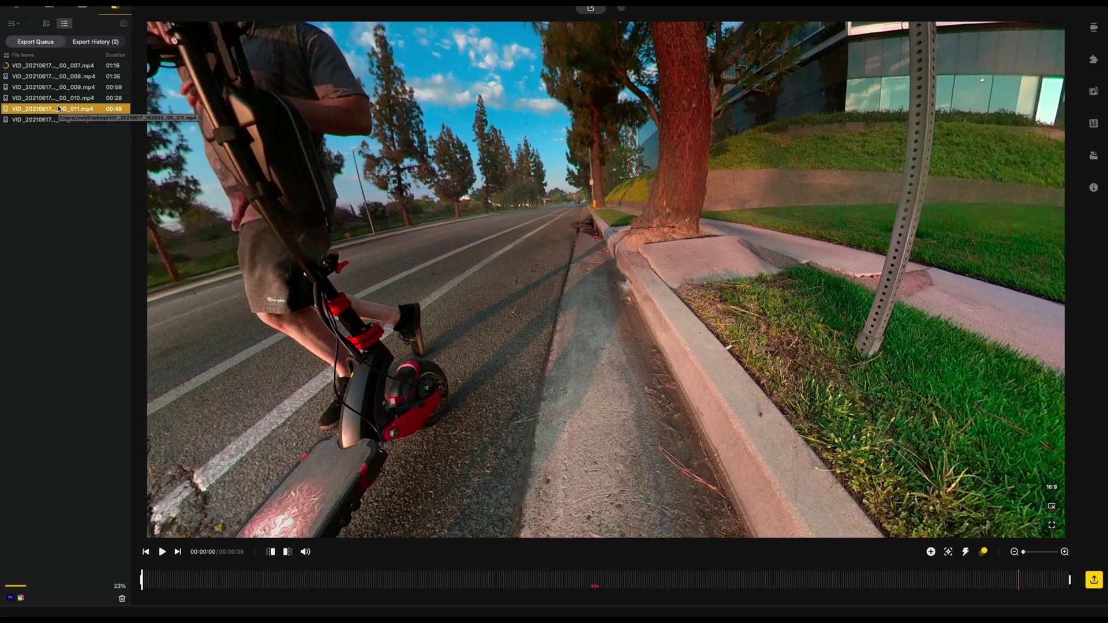
{"action": "key", "text": "super+a"}
{"action": "right_click", "coordinate": [59, 109]}
{"action": "left_click", "coordinate": [87, 112]}
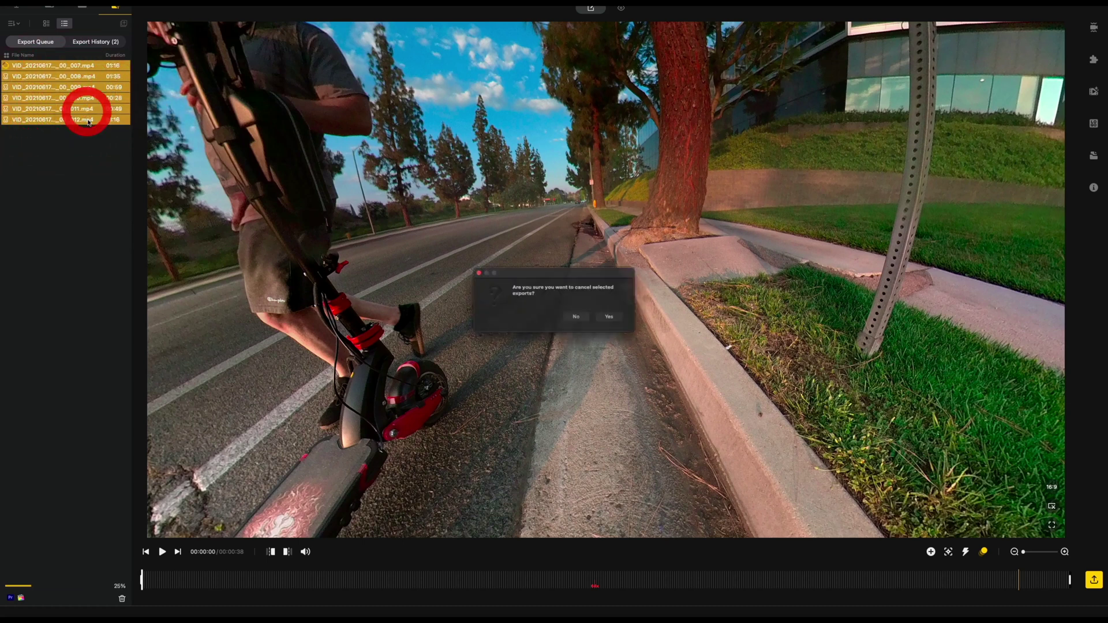
{"action": "left_click", "coordinate": [616, 319]}
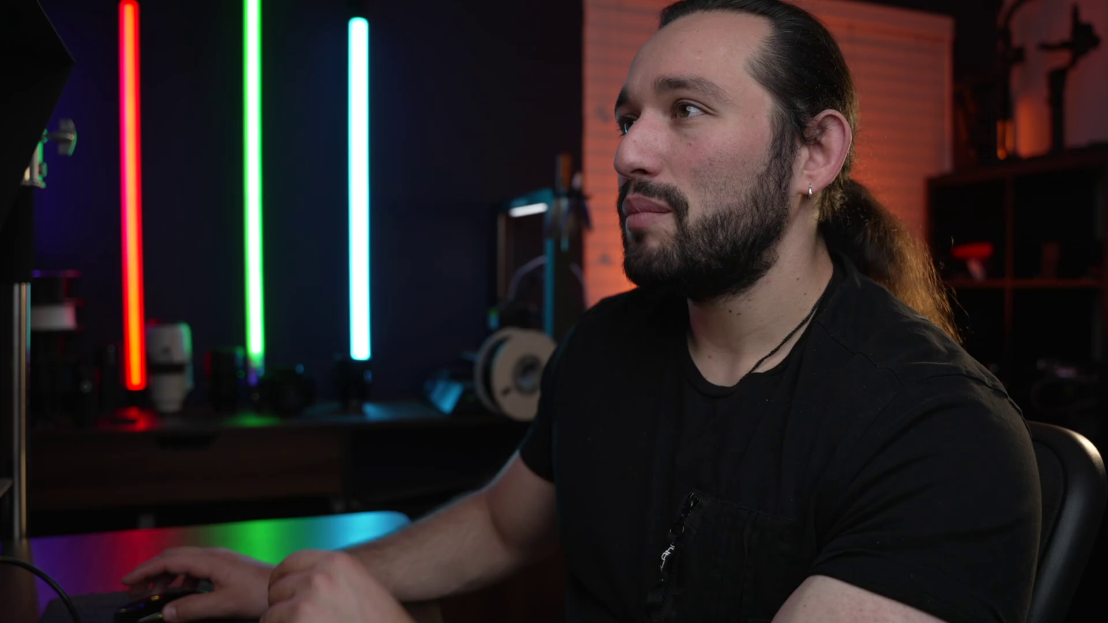